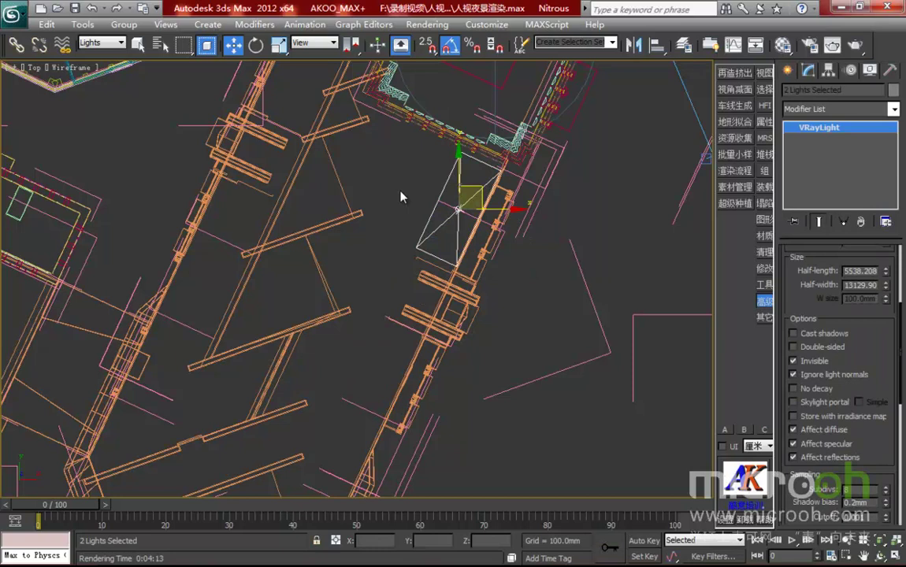
# Step: Place a standard Omni light beside the podium facade, just below the tower's lower corner, in the top view
pyautogui.click(787, 71)
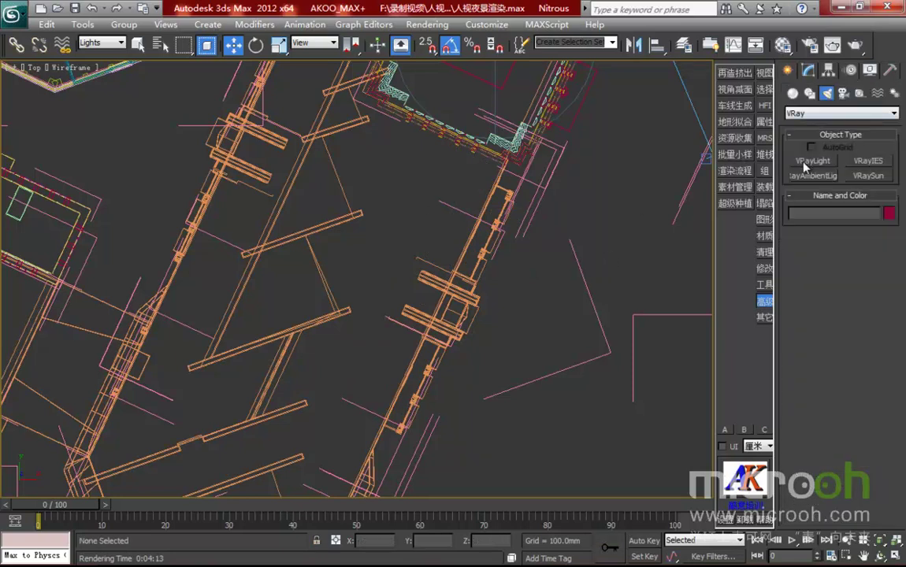
pyautogui.click(811, 115)
pyautogui.click(799, 126)
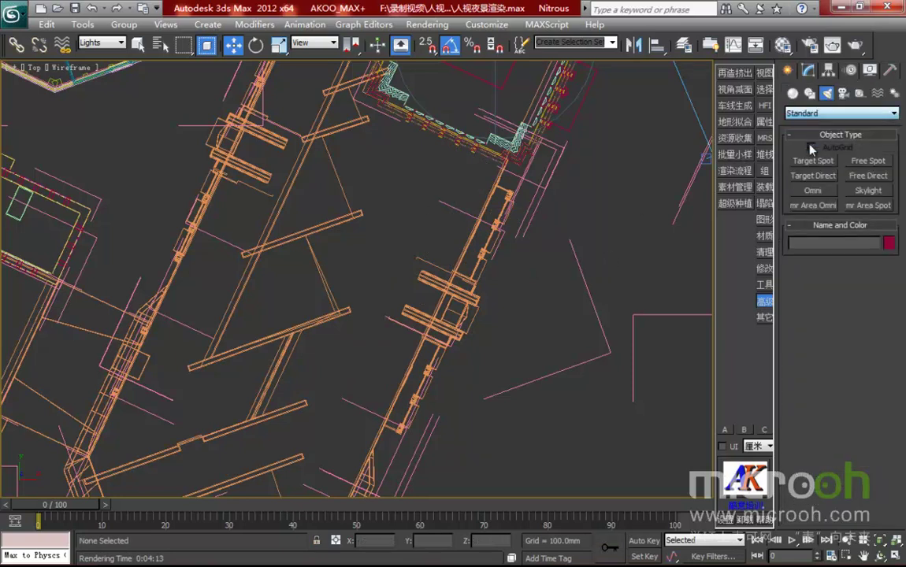
pyautogui.click(814, 191)
pyautogui.moveTo(424, 307); pyautogui.dragTo(487, 199, button='middle')
pyautogui.scroll(2, 500, 192)
pyautogui.click(489, 187)
pyautogui.rightClick(575, 261)
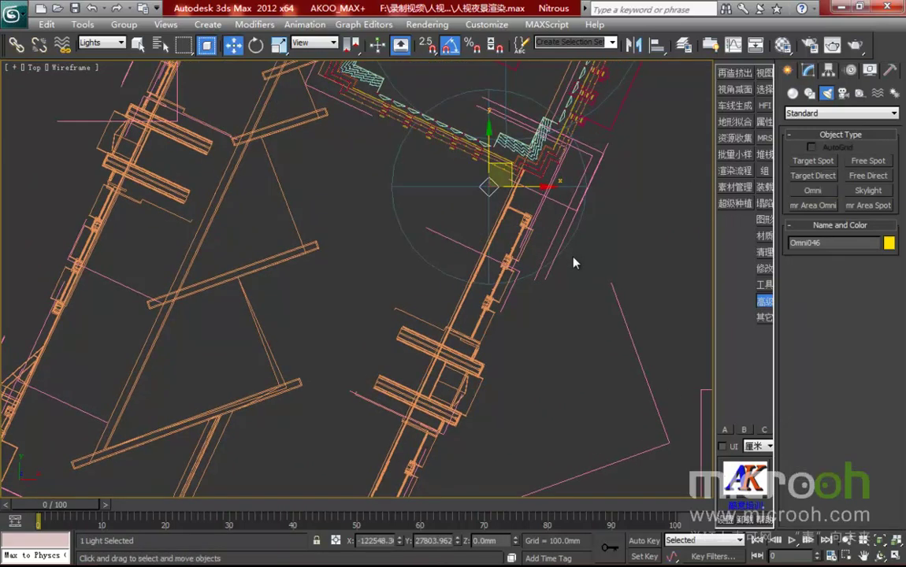
pyautogui.moveTo(575, 261); pyautogui.dragTo(552, 267, button='middle')
# Step: Turn off the new omni light's Specular effect and enable the use of its far attenuation
pyautogui.click(809, 70)
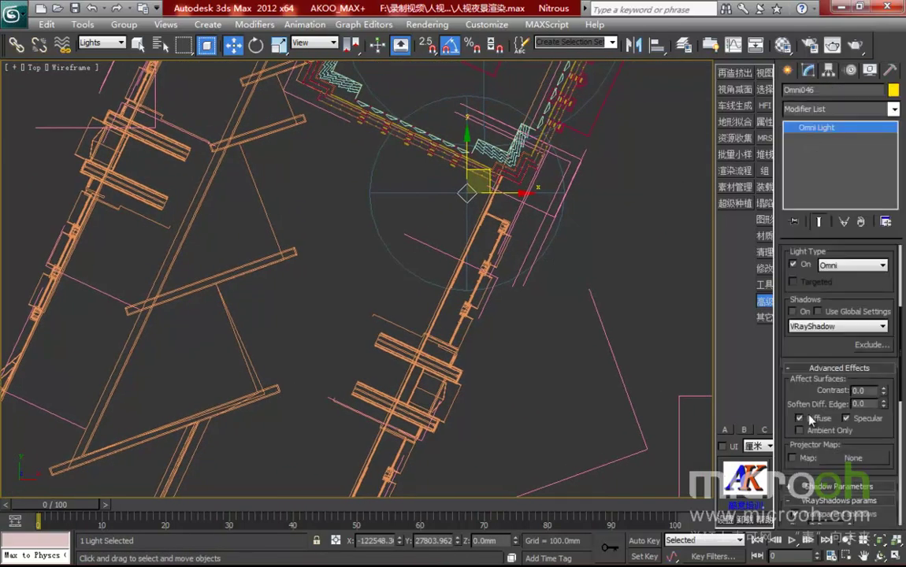
pyautogui.moveTo(827, 346); pyautogui.dragTo(844, 428)
pyautogui.moveTo(821, 370); pyautogui.dragTo(828, 260)
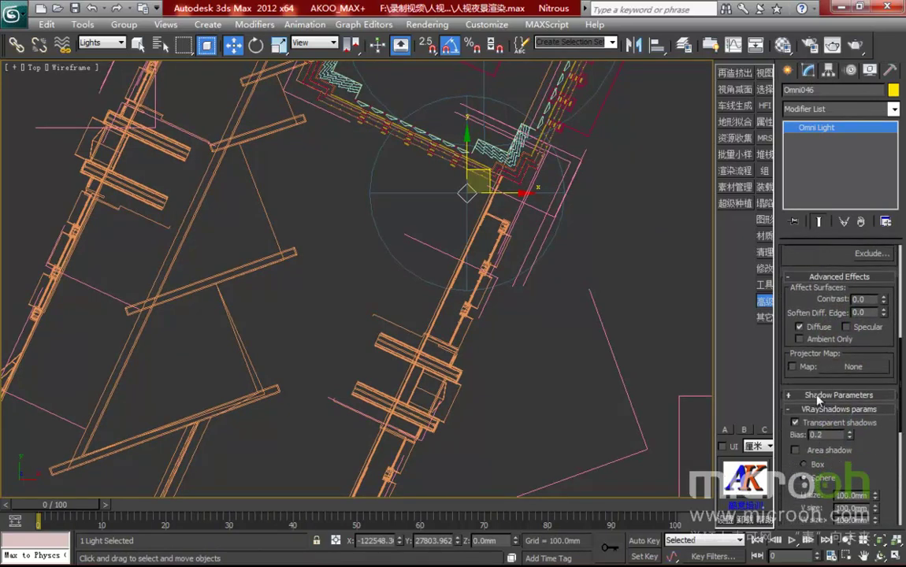
pyautogui.scroll(-2, 817, 353)
pyautogui.scroll(5, 811, 331)
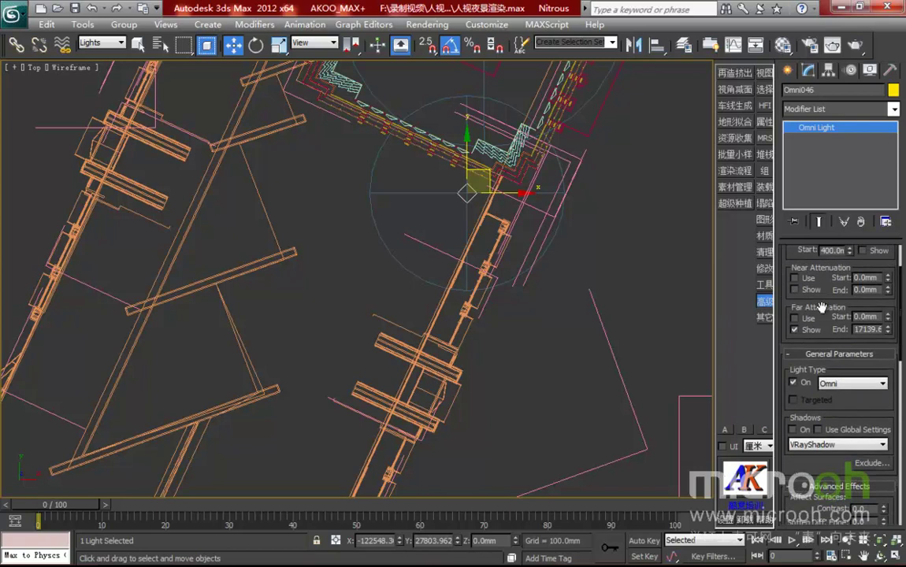
# Step: Clone the omni light further down along the inside of the podium facade
pyautogui.moveTo(530, 303); pyautogui.dragTo(550, 312, button='middle')
pyautogui.keyDown('shift'); pyautogui.moveTo(510, 181); pyautogui.dragTo(479, 264); pyautogui.keyUp('shift')
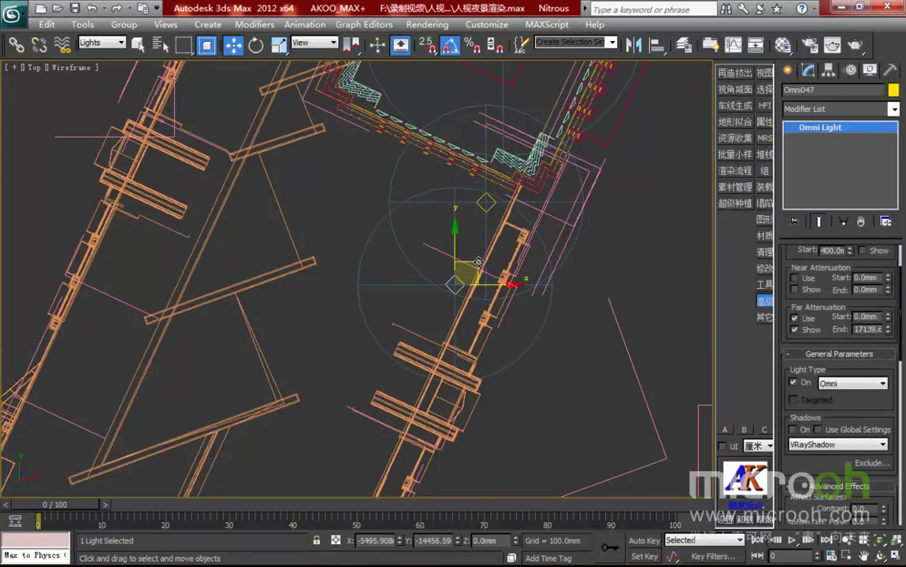
pyautogui.click(453, 348)
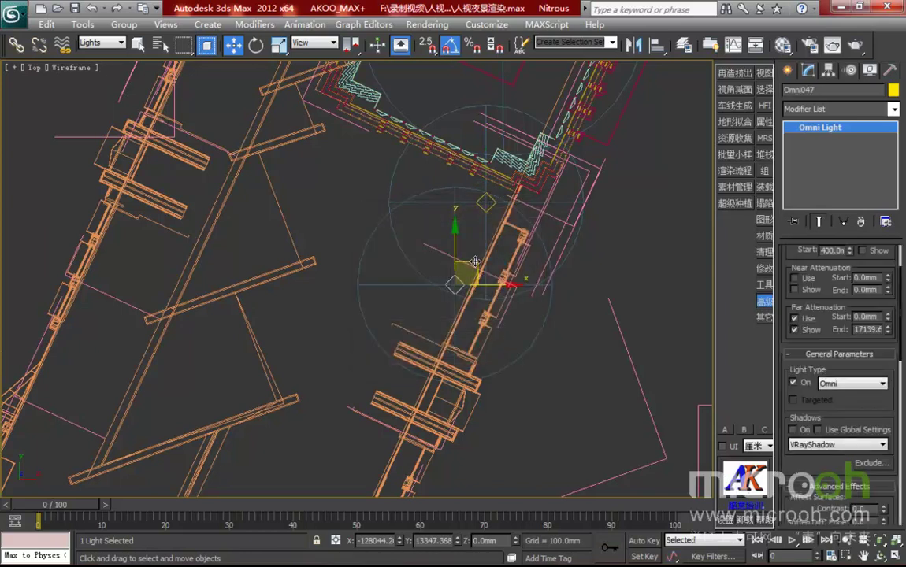
# Step: Select the seven omni lights along the podium facade and raise them slightly above ground level in the front view
pyautogui.keyDown('ctrl'); pyautogui.moveTo(527, 131); pyautogui.dragTo(485, 108); pyautogui.keyUp('ctrl')
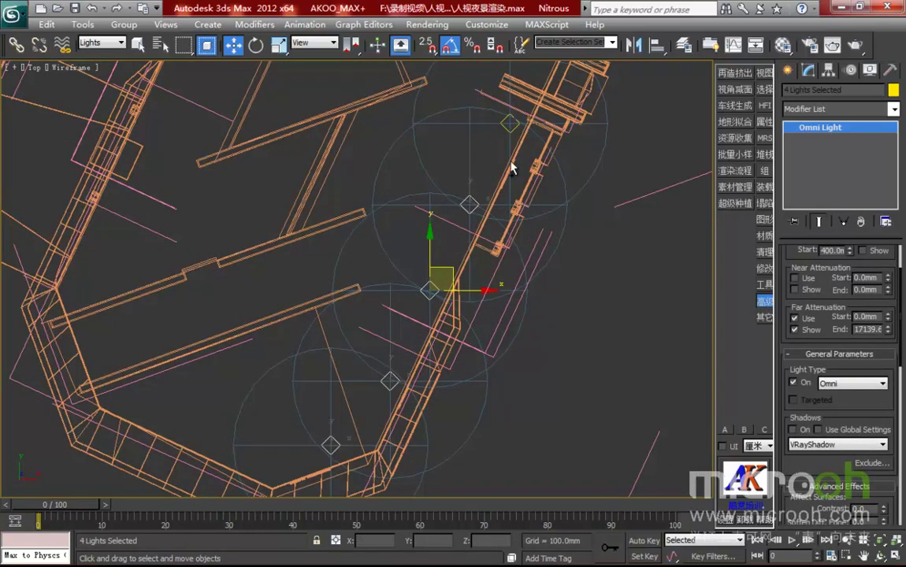
pyautogui.moveTo(510, 167); pyautogui.dragTo(551, 241, button='middle')
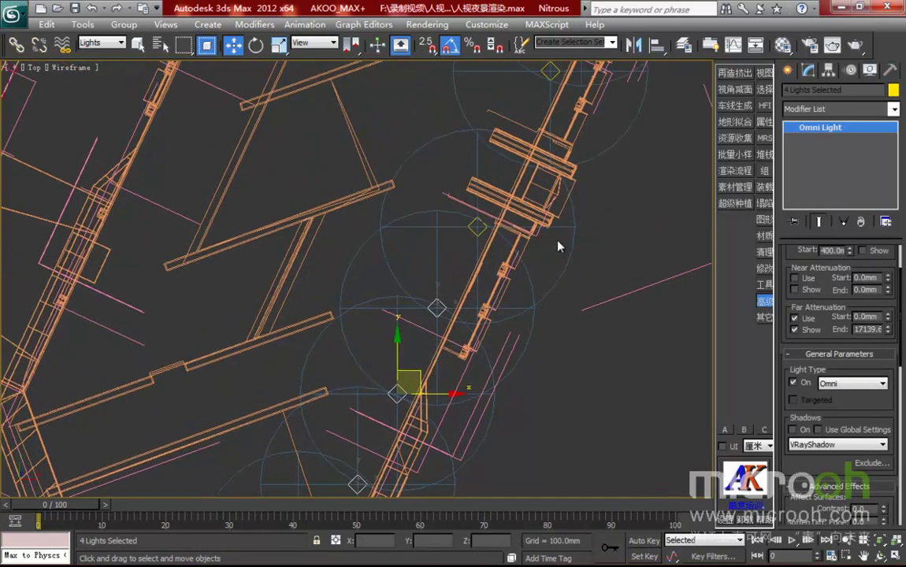
pyautogui.keyDown('ctrl'); pyautogui.moveTo(514, 246); pyautogui.dragTo(404, 77); pyautogui.keyUp('ctrl')
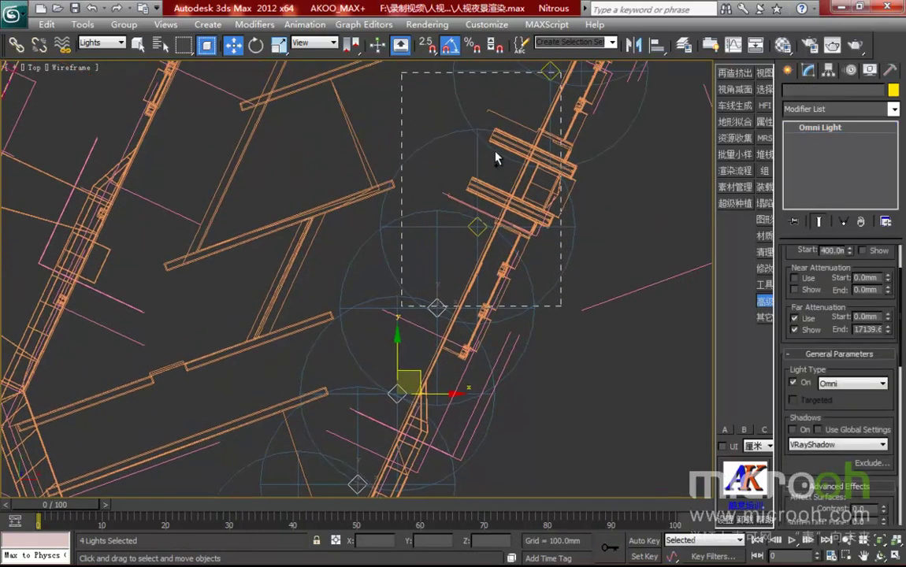
pyautogui.moveTo(573, 206); pyautogui.dragTo(532, 324, button='middle')
pyautogui.moveTo(603, 271); pyautogui.dragTo(457, 139)
pyautogui.scroll(-5, 491, 175)
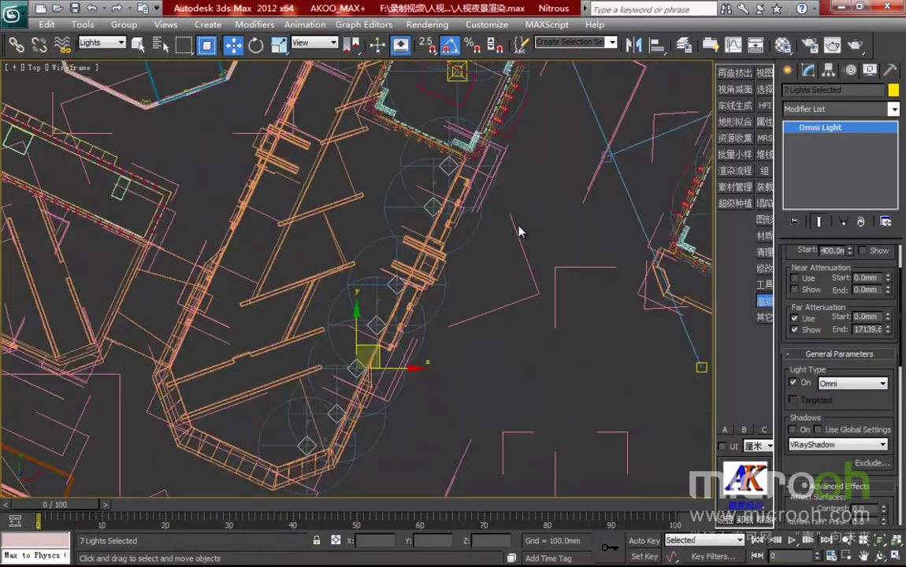
pyautogui.press('f')
pyautogui.scroll(4, 418, 304)
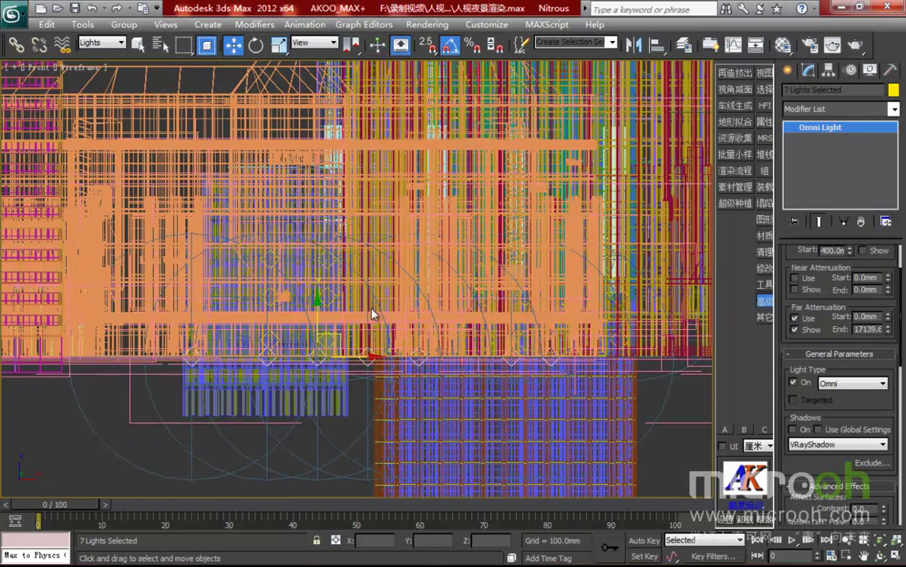
pyautogui.moveTo(323, 325); pyautogui.dragTo(315, 298)
# Step: Scale the seven lights down vertically to flatten their attenuation spheres
pyautogui.press('r')
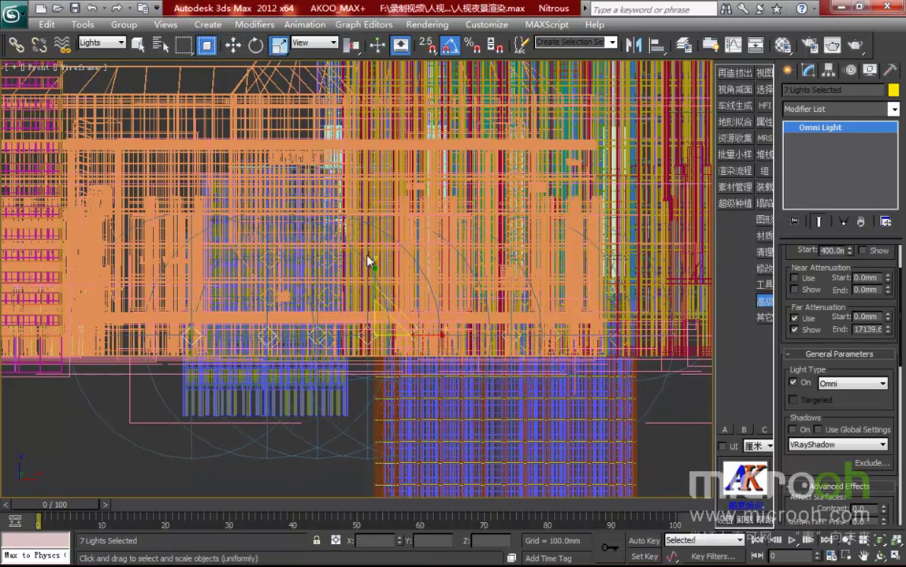
pyautogui.moveTo(376, 272); pyautogui.dragTo(369, 347)
pyautogui.press('w')
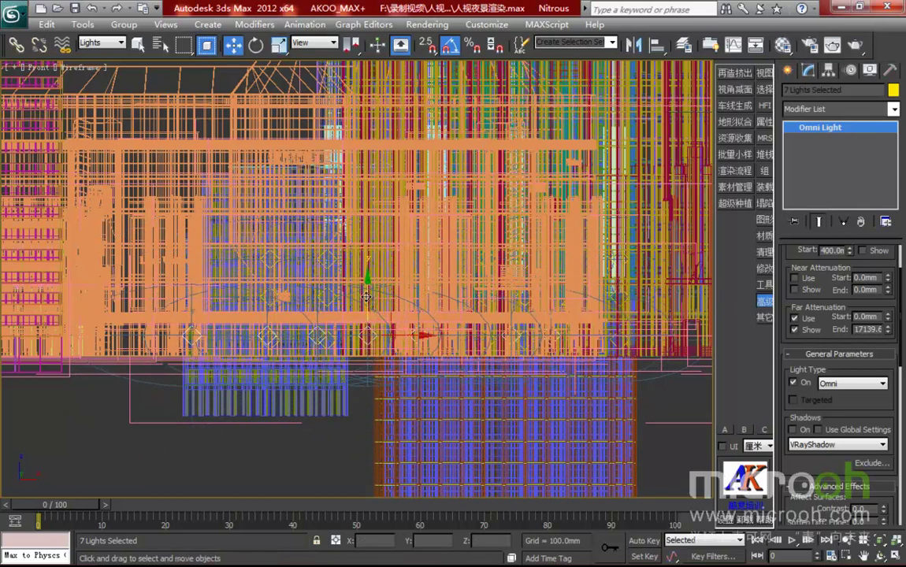
# Step: Clone the seven lights upward as instances to stack rows of lights over the podium's floors
pyautogui.keyDown('alt'); pyautogui.moveTo(461, 364); pyautogui.dragTo(457, 423, button='middle'); pyautogui.keyUp('alt')
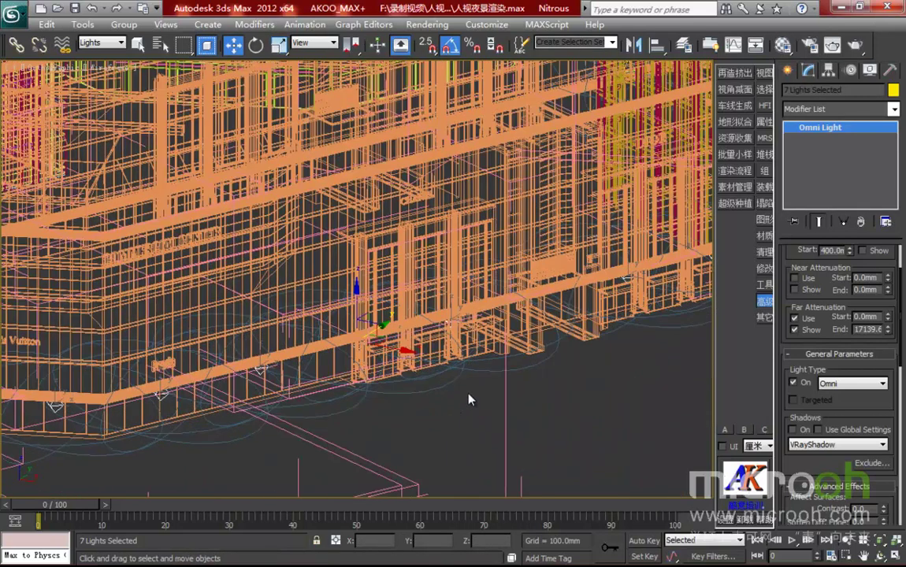
pyautogui.moveTo(349, 245)
pyautogui.mouseDown()
pyautogui.moveTo(348, 256)
pyautogui.moveTo(345, 155)
pyautogui.moveTo(346, 165)
pyautogui.mouseUp()
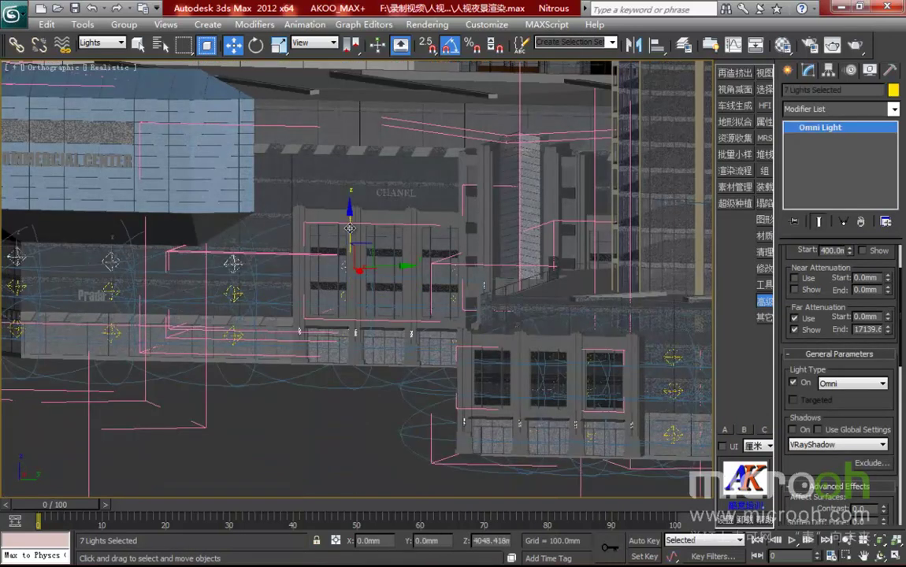
pyautogui.press('Return')
pyautogui.press('Return')
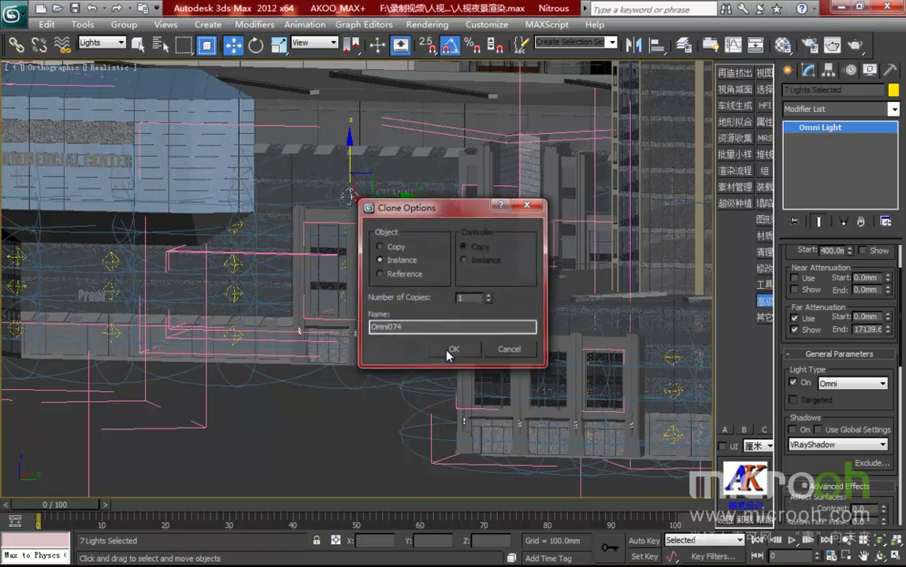
pyautogui.click(447, 356)
# Step: Clone the three omni lights at the podium's rounded corner upward into the blue overhanging volume
pyautogui.scroll(2, 367, 188)
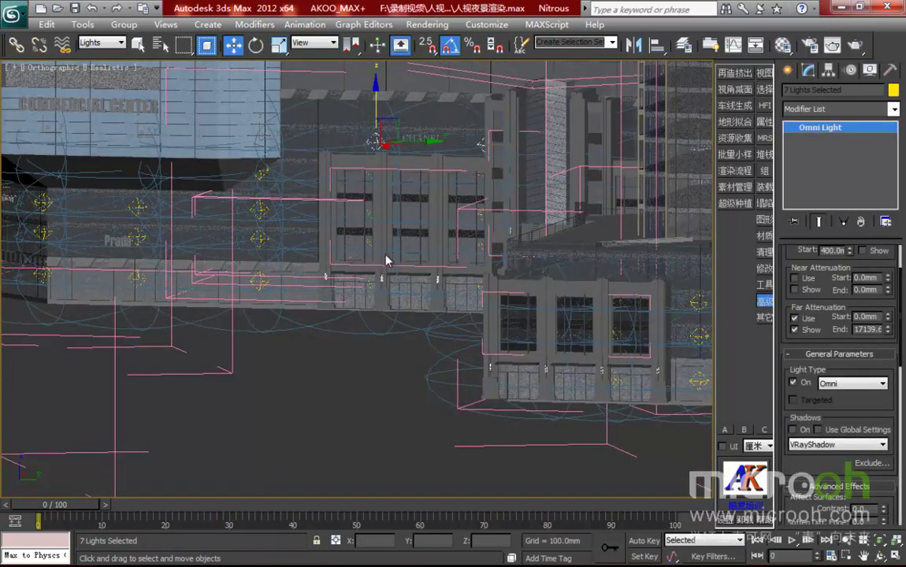
pyautogui.scroll(-5, 415, 334)
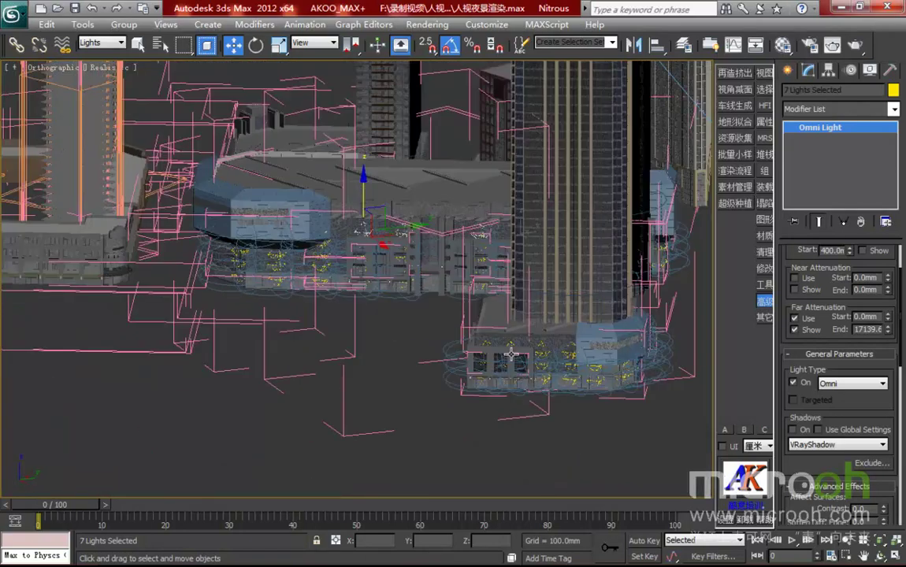
pyautogui.keyDown('alt'); pyautogui.moveTo(511, 355); pyautogui.dragTo(432, 364, button='middle'); pyautogui.keyUp('alt')
pyautogui.moveTo(367, 373); pyautogui.dragTo(531, 318, button='middle')
pyautogui.scroll(3, 431, 353)
pyautogui.moveTo(431, 352); pyautogui.dragTo(370, 249, button='middle')
pyautogui.scroll(7, 370, 250)
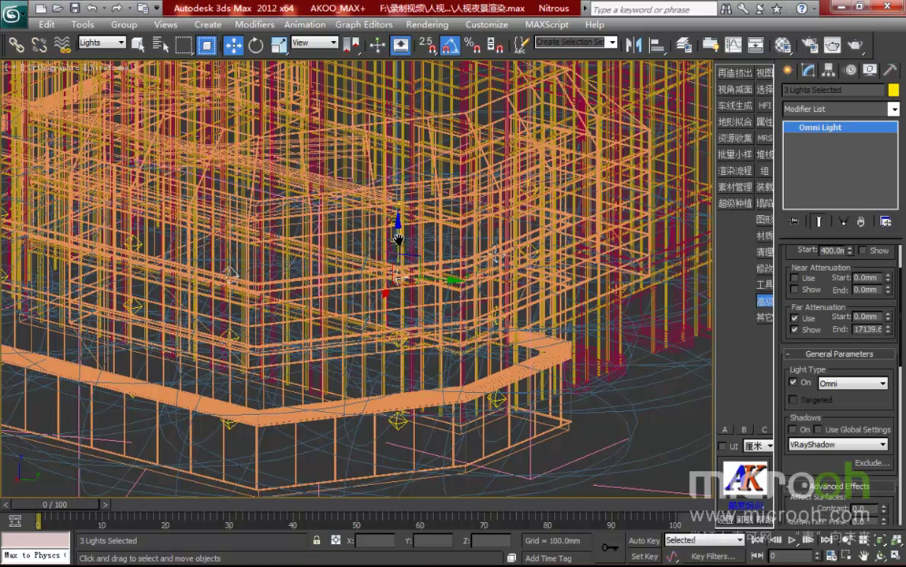
pyautogui.press('F3')
pyautogui.moveTo(399, 239)
pyautogui.mouseDown()
pyautogui.moveTo(400, 170)
pyautogui.moveTo(420, 239)
pyautogui.mouseUp()
pyautogui.click(457, 349)
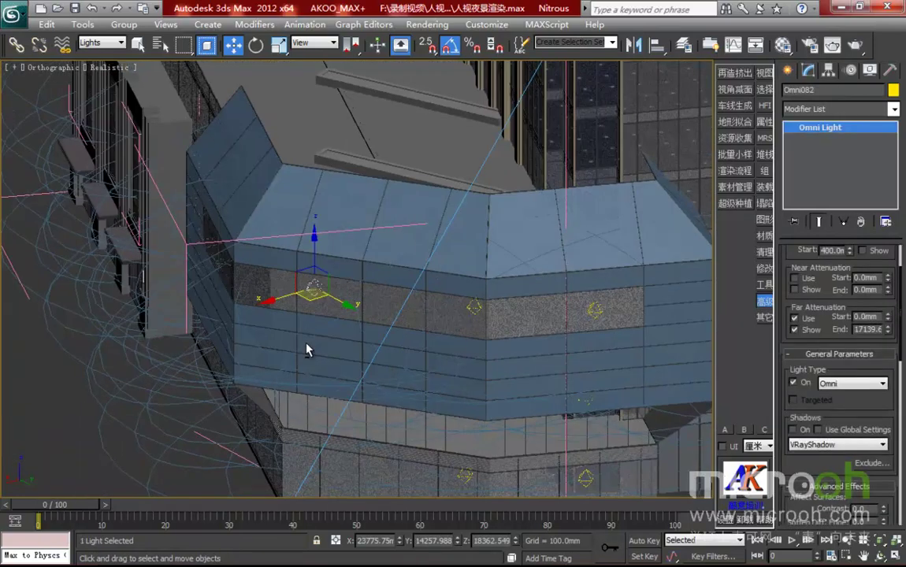
# Step: Clone one of the overhang's lights as a single instance further along its outer edge in the top view
pyautogui.keyDown('alt'); pyautogui.moveTo(307, 350); pyautogui.dragTo(409, 281, button='middle'); pyautogui.keyUp('alt')
pyautogui.press('t')
pyautogui.press('F3')
pyautogui.moveTo(393, 203)
pyautogui.keyDown('shift'); pyautogui.mouseDown()
pyautogui.moveTo(399, 282)
pyautogui.moveTo(384, 316)
pyautogui.mouseUp(); pyautogui.keyUp('shift')
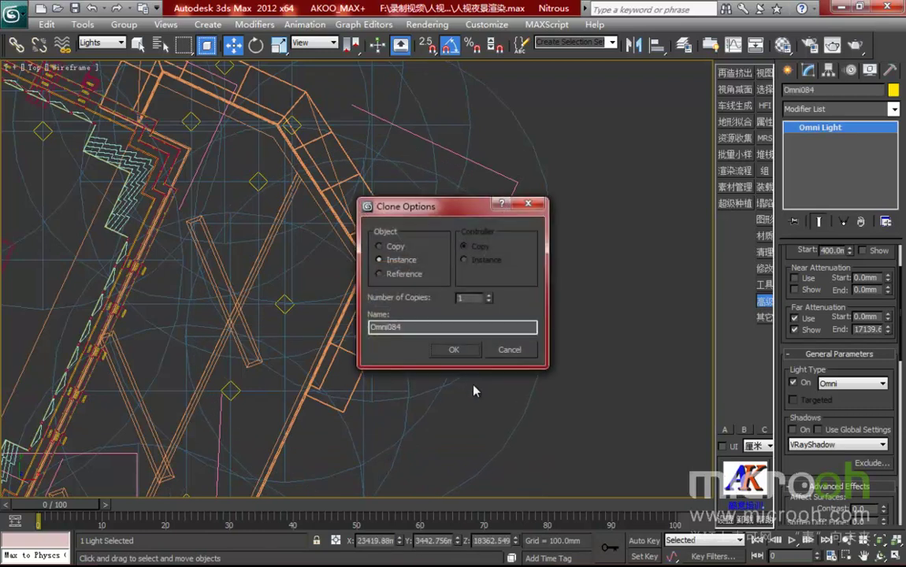
pyautogui.click(455, 348)
pyautogui.click(487, 216)
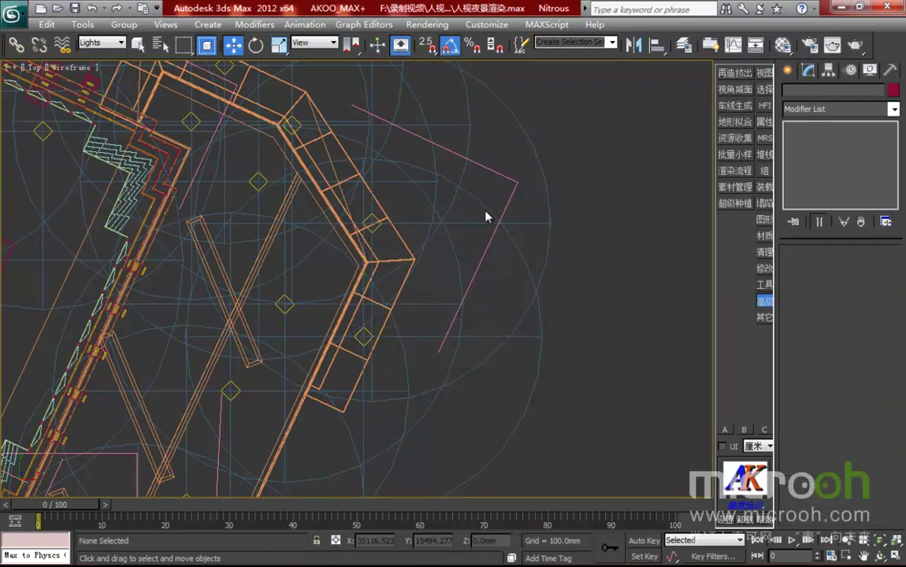
# Step: Set the Camera001 render area to Region and fit the region around the podium and the towers' lower floors
pyautogui.press('c')
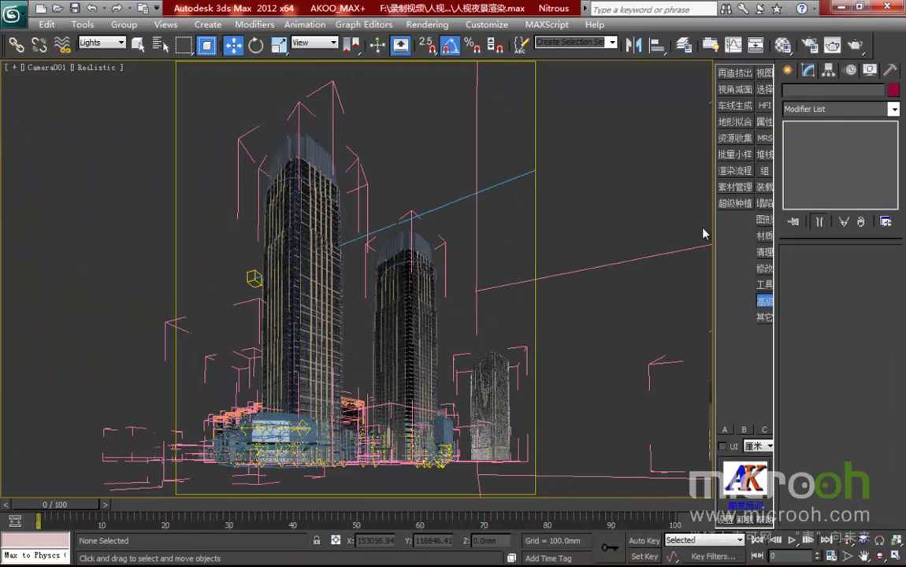
pyautogui.click(832, 45)
pyautogui.click(65, 99)
pyautogui.click(61, 126)
pyautogui.moveTo(319, 362); pyautogui.dragTo(241, 342)
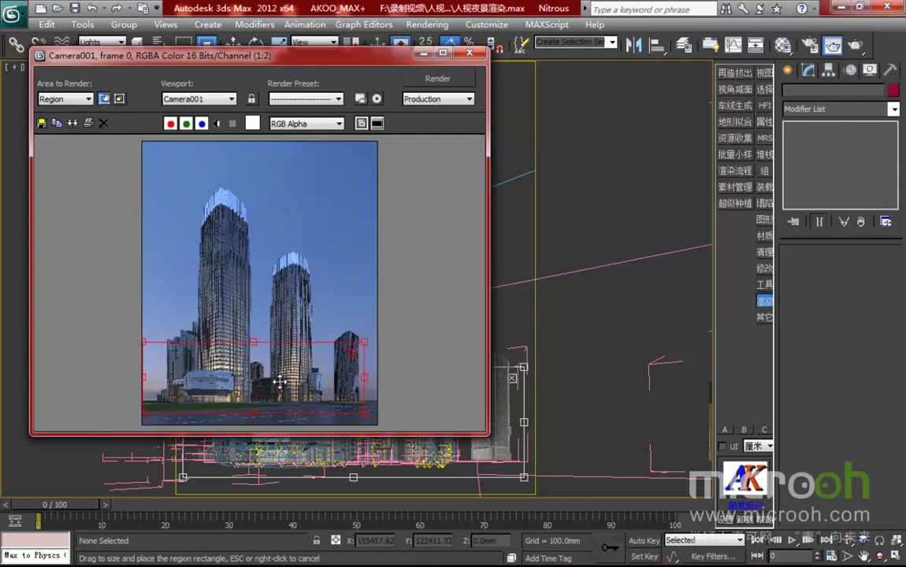
pyautogui.moveTo(280, 382); pyautogui.dragTo(277, 382)
# Step: Clone the rendered frame window, place the copy beside the original, and render the region
pyautogui.click(73, 123)
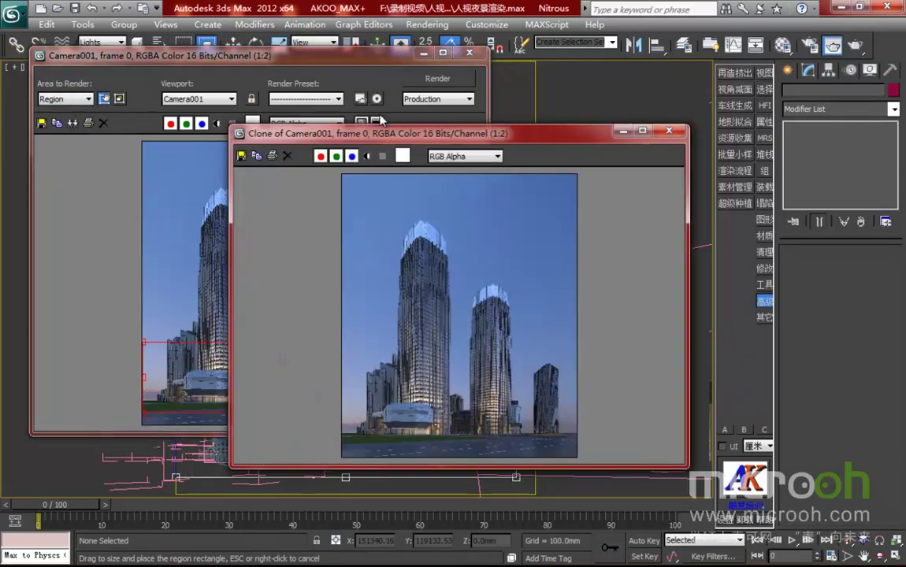
pyautogui.moveTo(339, 123); pyautogui.dragTo(501, 123)
pyautogui.moveTo(372, 62); pyautogui.dragTo(412, 77)
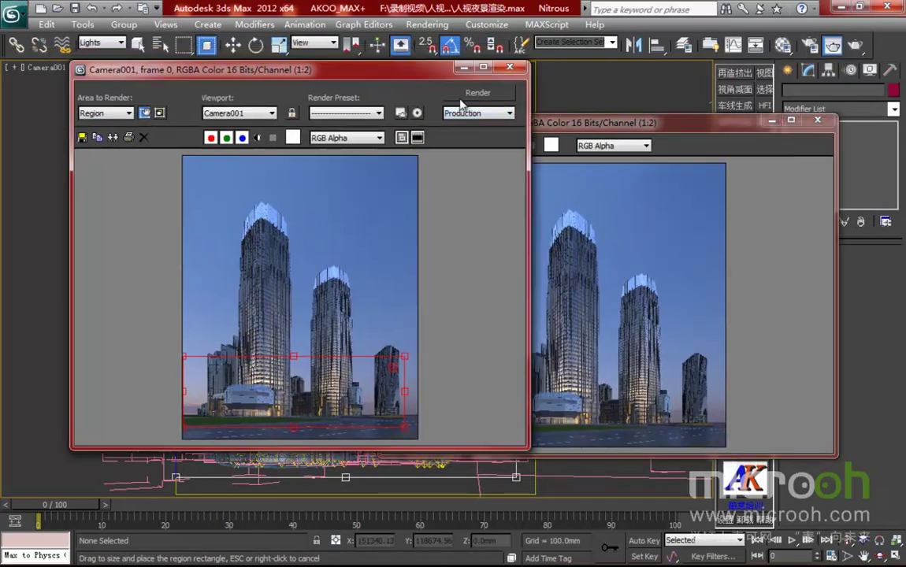
pyautogui.click(470, 95)
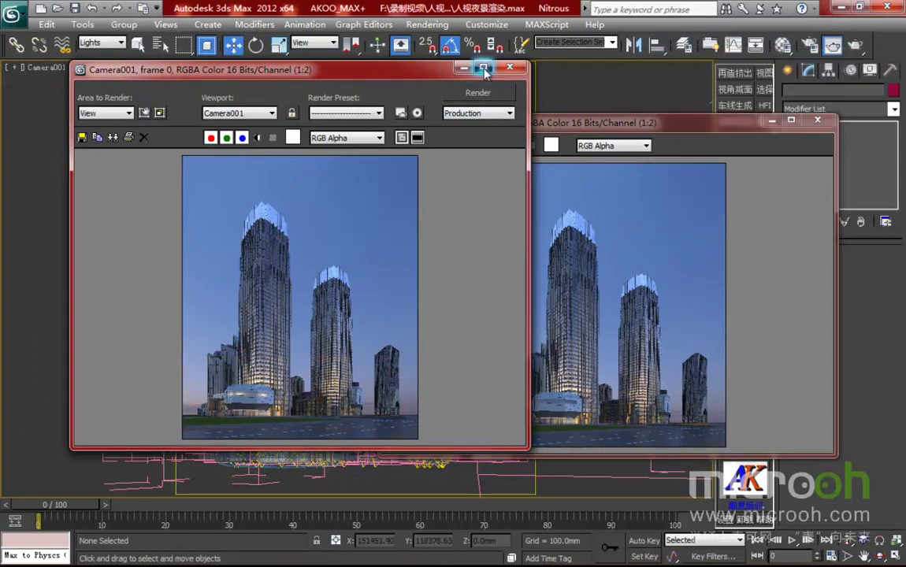
# Step: Examine the podium lighting in the enlarged render and close both render windows
pyautogui.doubleClick(435, 69)
pyautogui.scroll(3, 479, 456)
pyautogui.moveTo(481, 455); pyautogui.dragTo(502, 320, button='middle')
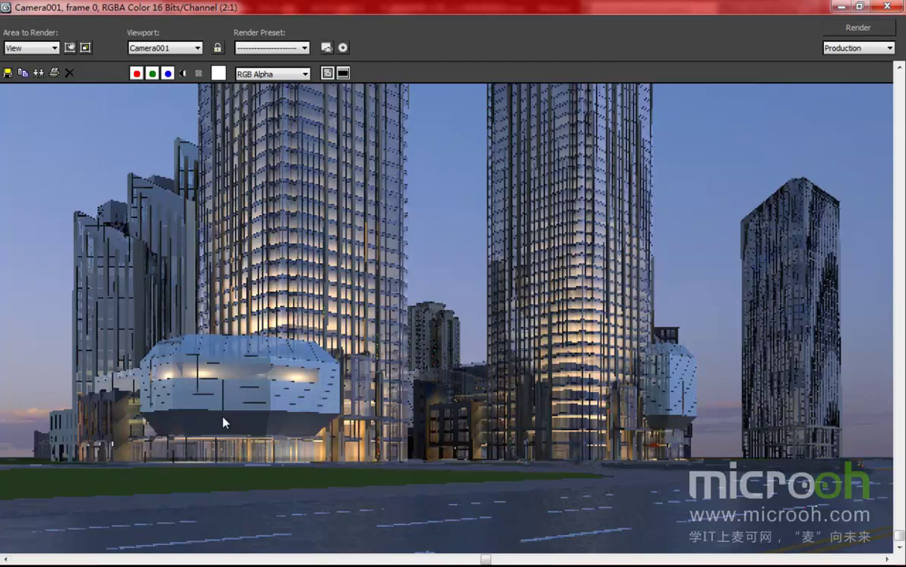
pyautogui.click(860, 6)
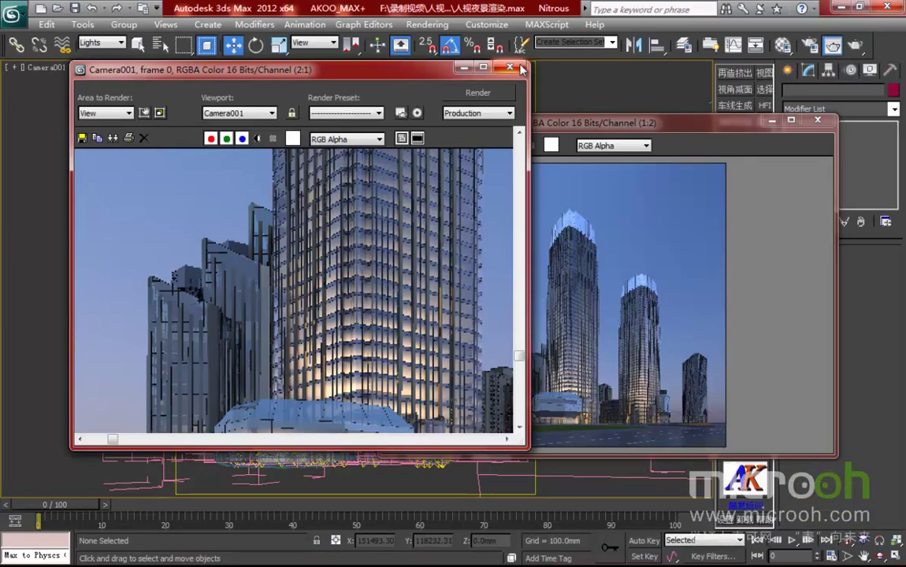
pyautogui.click(514, 65)
pyautogui.click(821, 123)
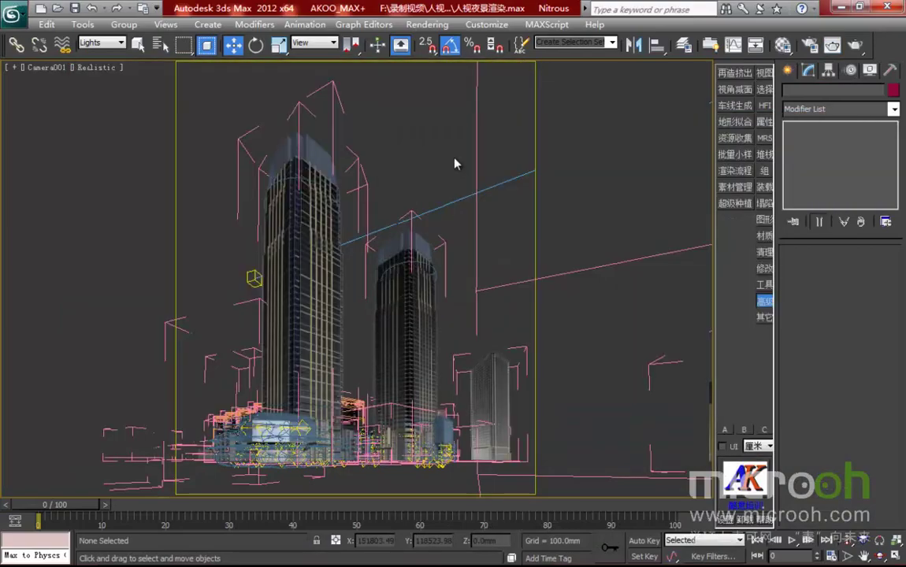
# Step: Draw a straight line about 118 m long in the top view, just inside the podium's street facade below the taller tower
pyautogui.hotkey('shift', 'f')
pyautogui.press('t')
pyautogui.press('z')
pyautogui.scroll(10, 371, 339)
pyautogui.scroll(4, 396, 343)
pyautogui.press('F3')
pyautogui.scroll(5, 370, 276)
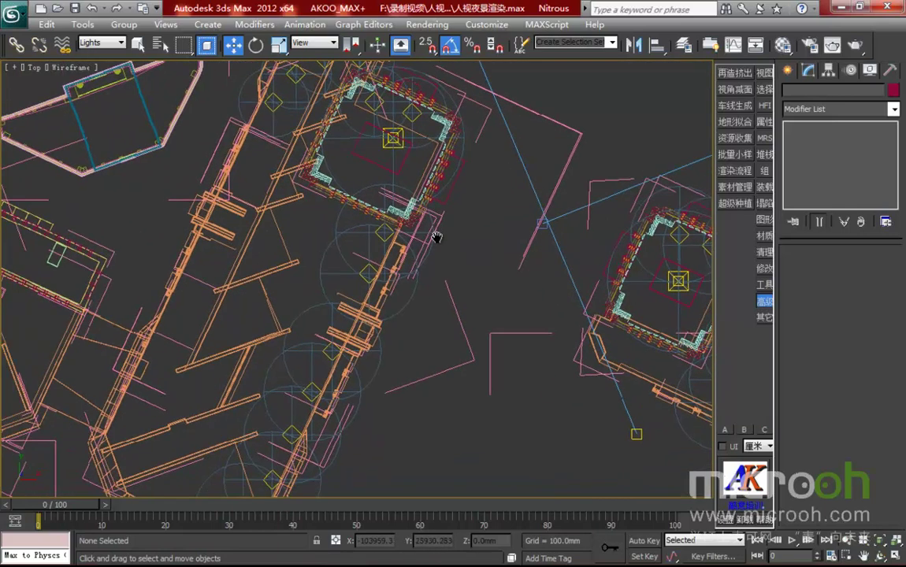
pyautogui.click(788, 70)
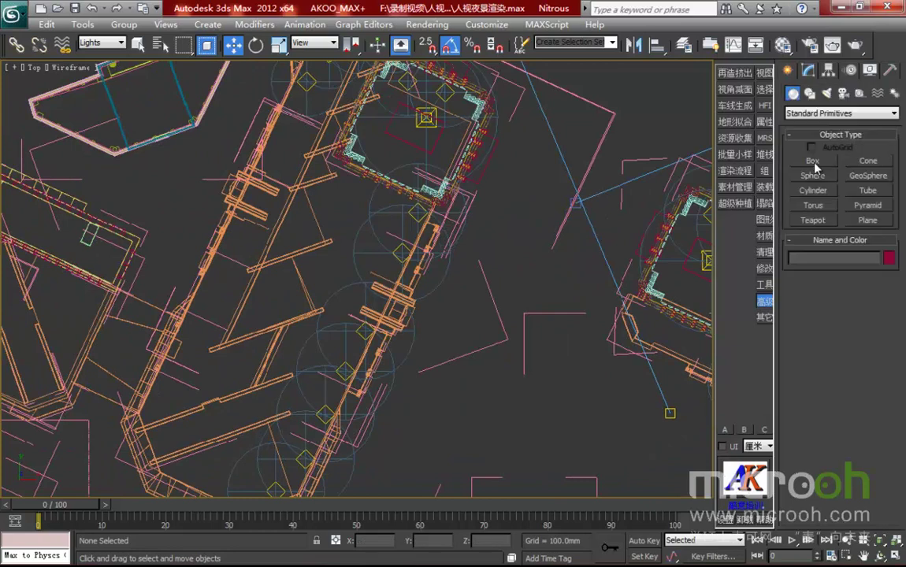
pyautogui.click(809, 93)
pyautogui.click(811, 172)
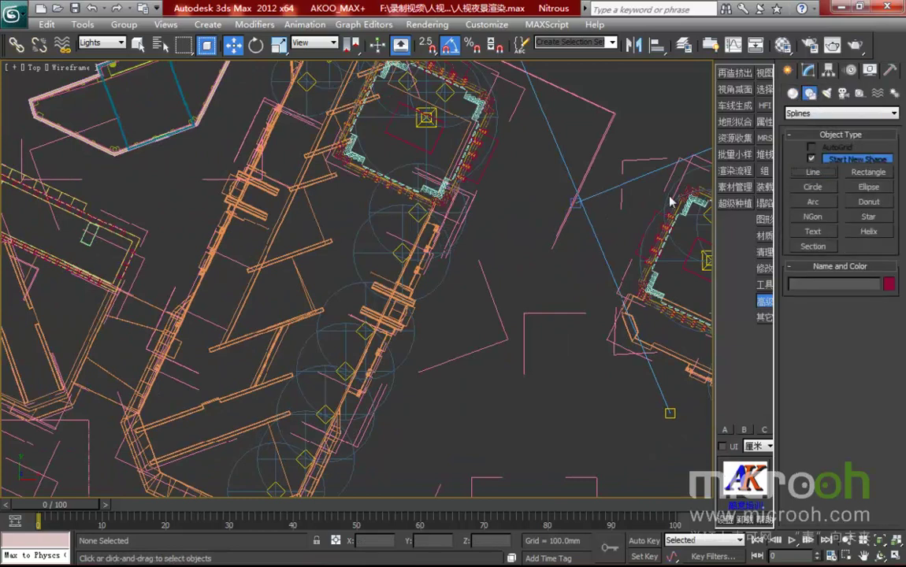
pyautogui.click(390, 190)
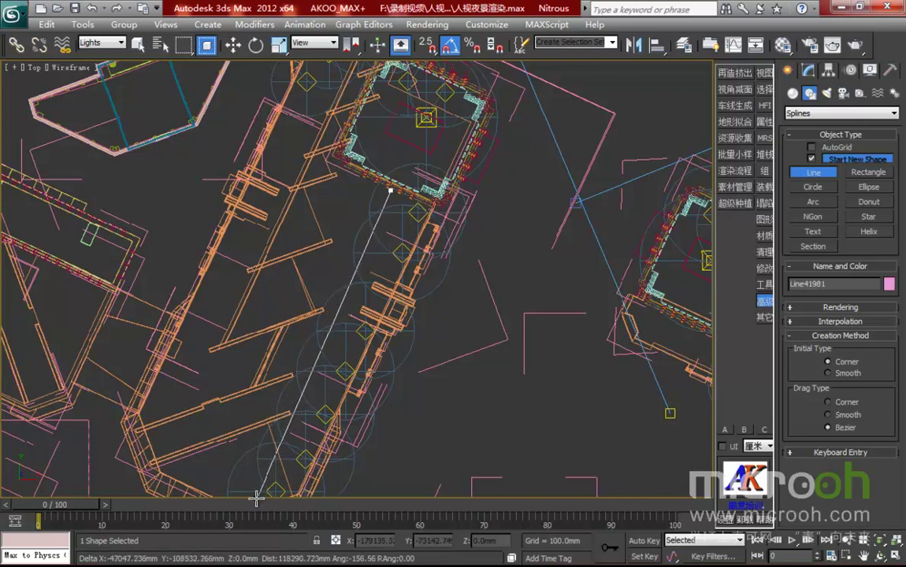
pyautogui.click(255, 498)
pyautogui.rightClick(259, 496)
# Step: Apply a Sweep modifier to the new line and set its built-in section to Bar
pyautogui.moveTo(401, 356); pyautogui.dragTo(448, 263, button='middle')
pyautogui.click(809, 70)
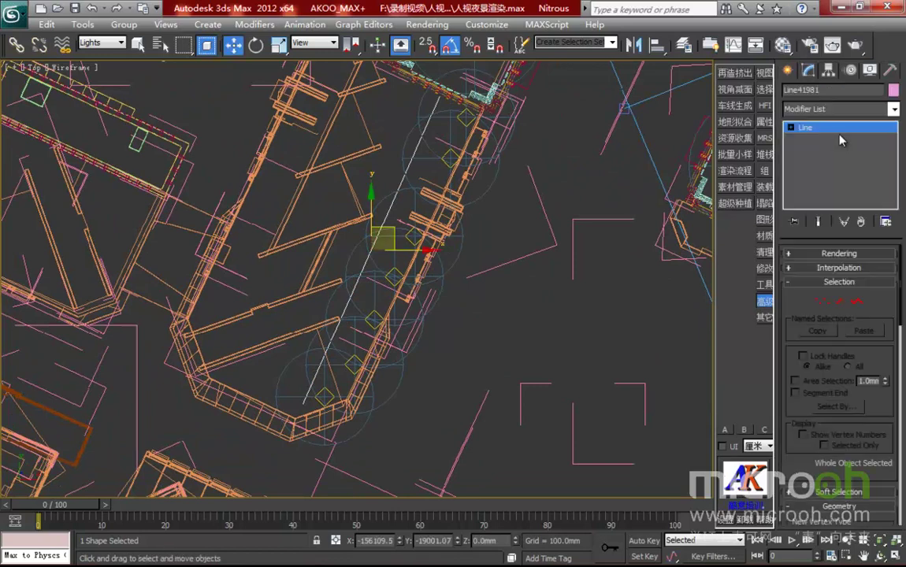
pyautogui.click(836, 111)
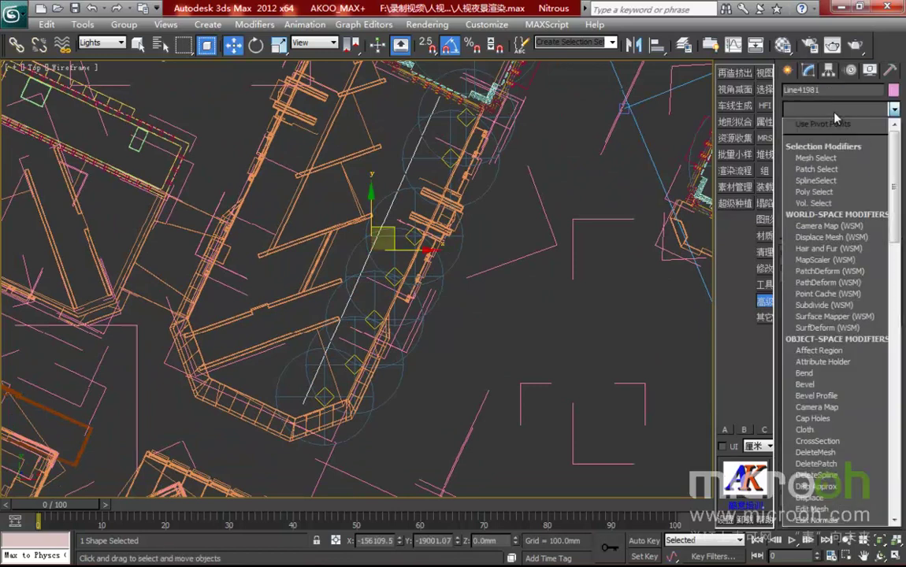
pyautogui.scroll(-1, 828, 293)
pyautogui.scroll(-6, 817, 390)
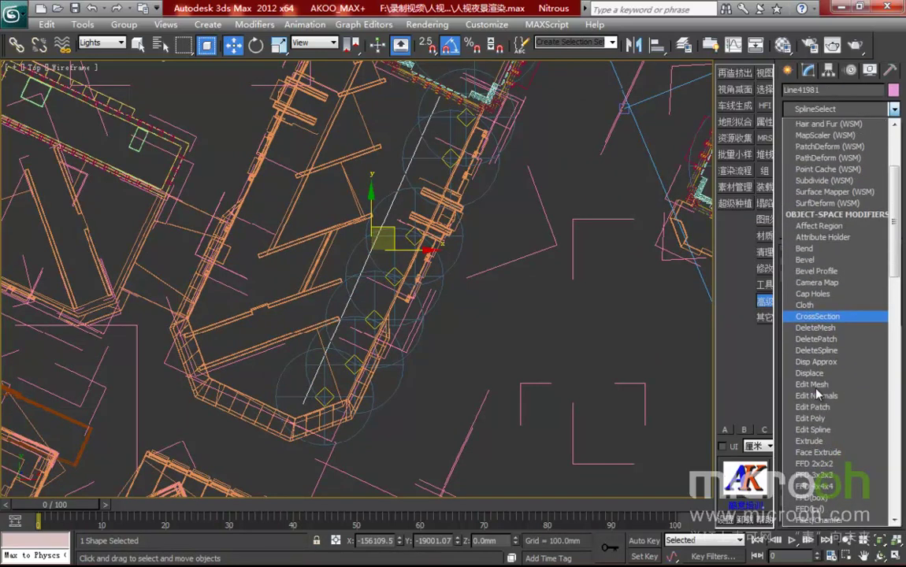
pyautogui.scroll(-18, 817, 394)
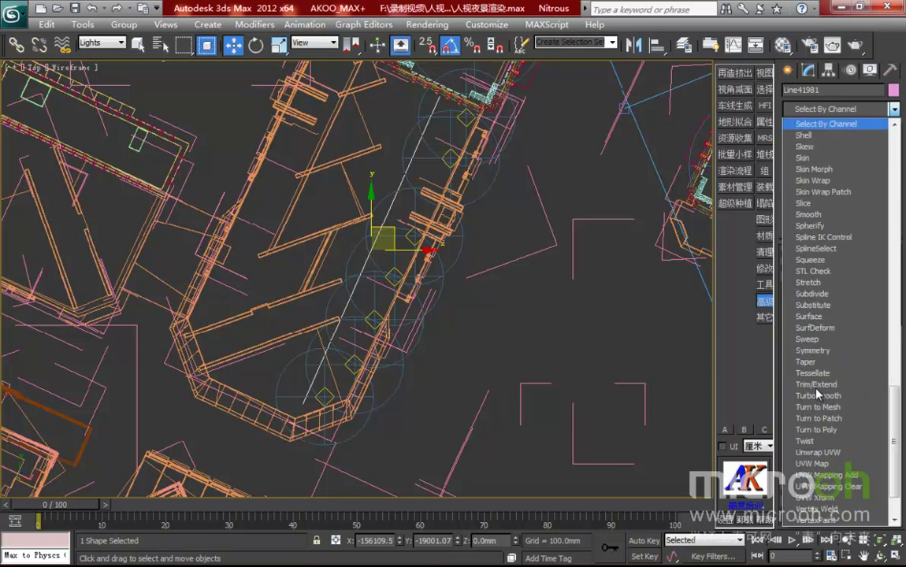
pyautogui.click(825, 342)
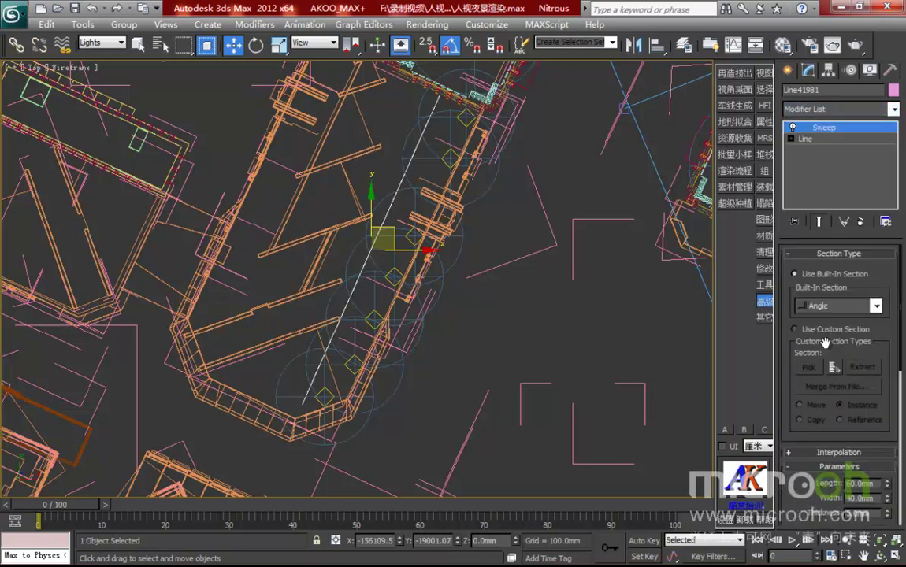
pyautogui.click(821, 306)
pyautogui.click(815, 326)
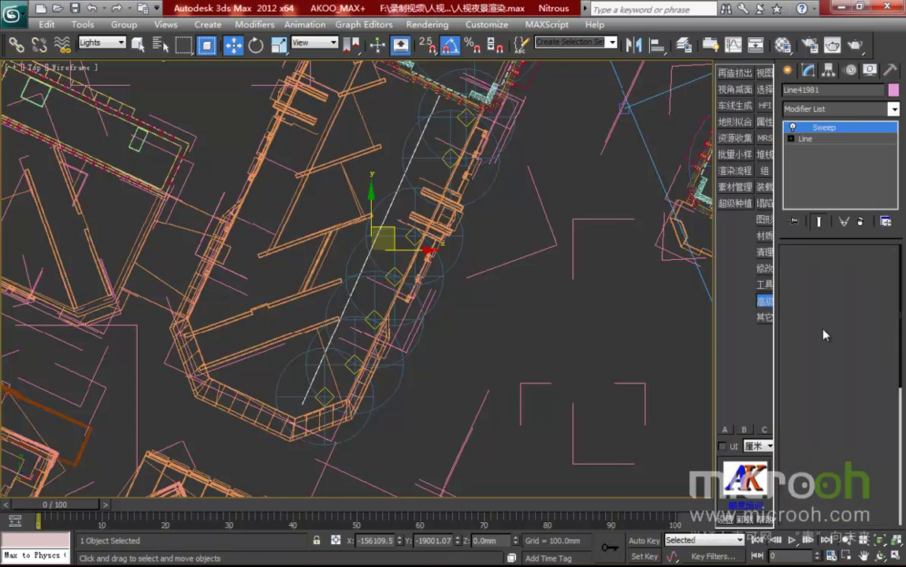
pyautogui.moveTo(794, 387); pyautogui.dragTo(795, 334)
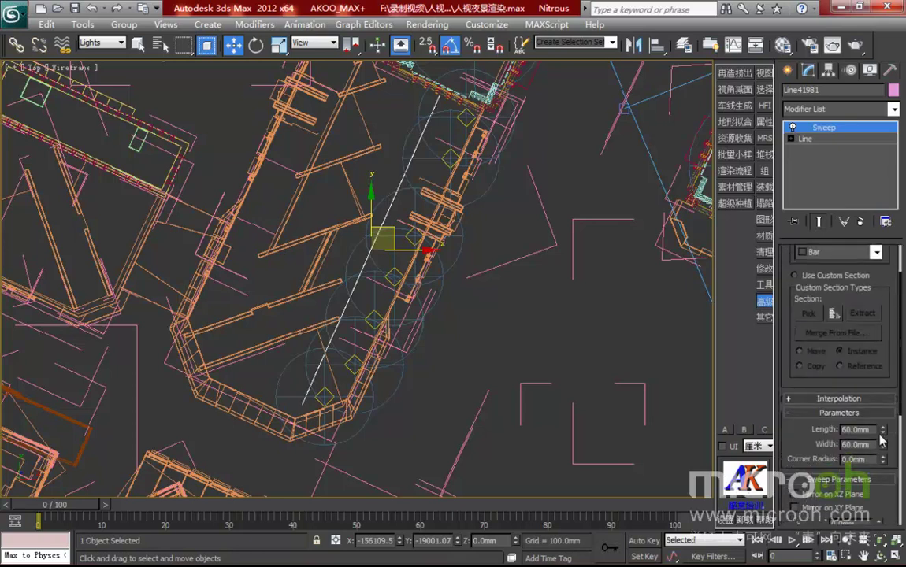
# Step: Increase the swept Bar section's length to 30900 mm to form a tall wall inside the podium
pyautogui.moveTo(394, 305); pyautogui.dragTo(451, 345, button='middle')
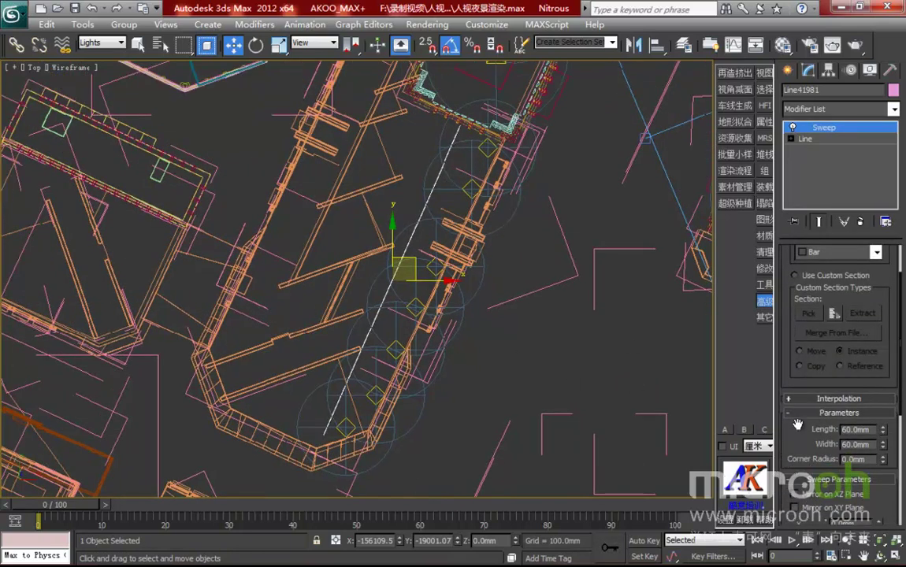
pyautogui.moveTo(883, 433); pyautogui.dragTo(886, 374)
pyautogui.keyDown('alt'); pyautogui.moveTo(479, 294); pyautogui.dragTo(344, 179, button='middle'); pyautogui.keyUp('alt')
pyautogui.doubleClick(863, 429)
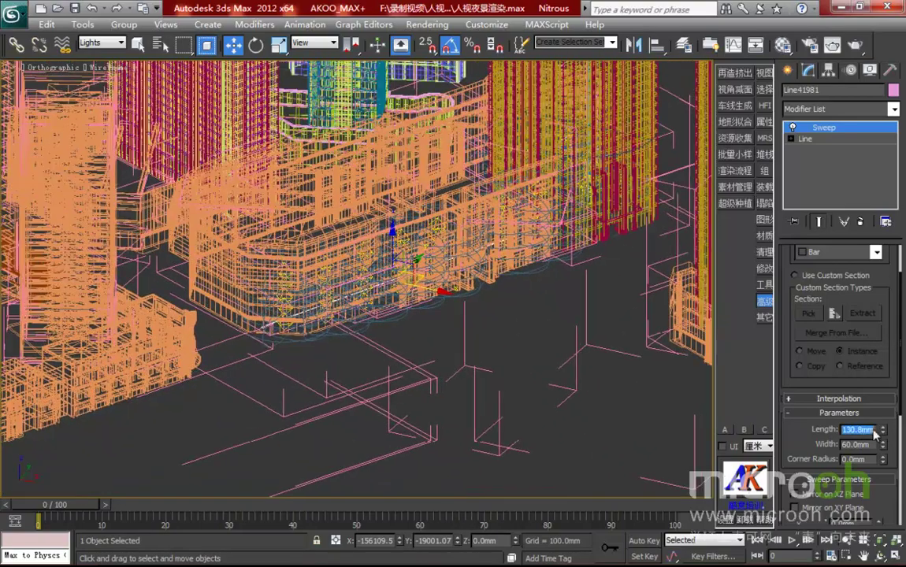
pyautogui.write('3000')
pyautogui.press('Return')
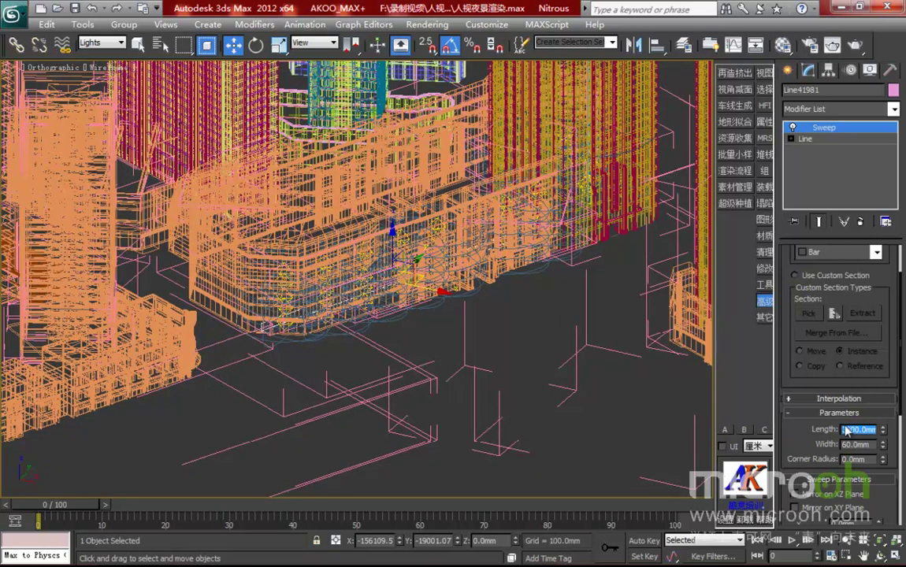
pyautogui.write('1500')
pyautogui.press('Return')
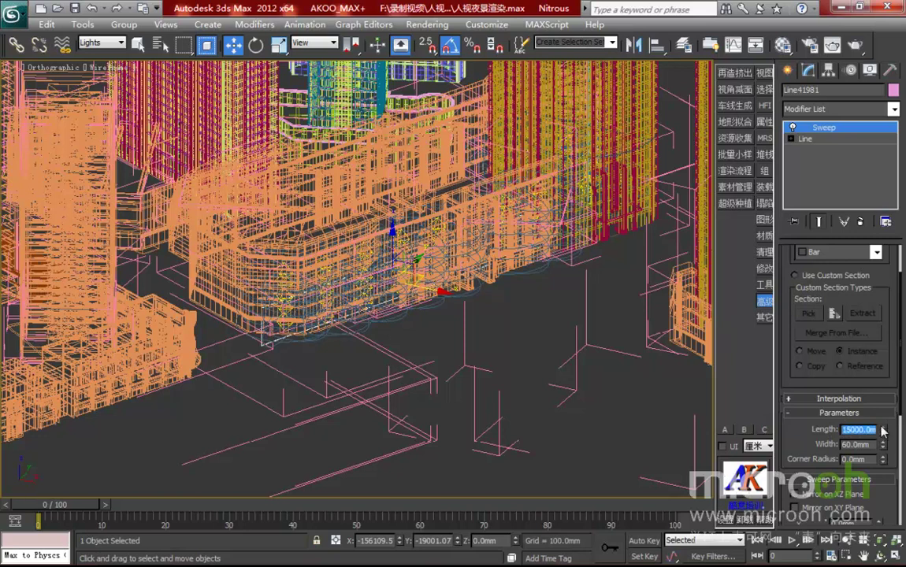
pyautogui.moveTo(882, 438); pyautogui.dragTo(887, 360)
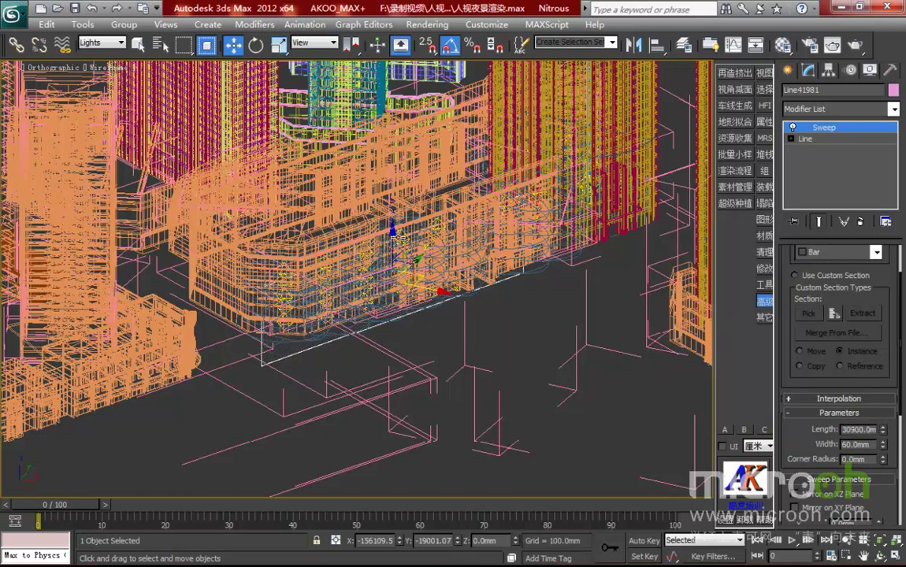
# Step: Raise the swept wall to about 13790 mm in Z and check its fit inside the podium in shaded display
pyautogui.moveTo(393, 243); pyautogui.dragTo(408, 214)
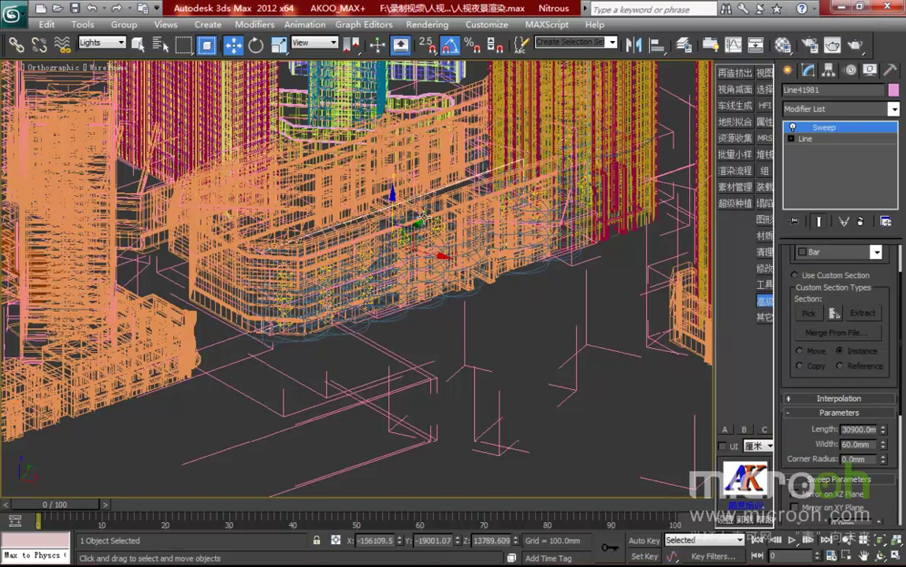
pyautogui.press('F3')
pyautogui.keyDown('alt'); pyautogui.moveTo(369, 240); pyautogui.dragTo(444, 268, button='middle'); pyautogui.keyUp('alt')
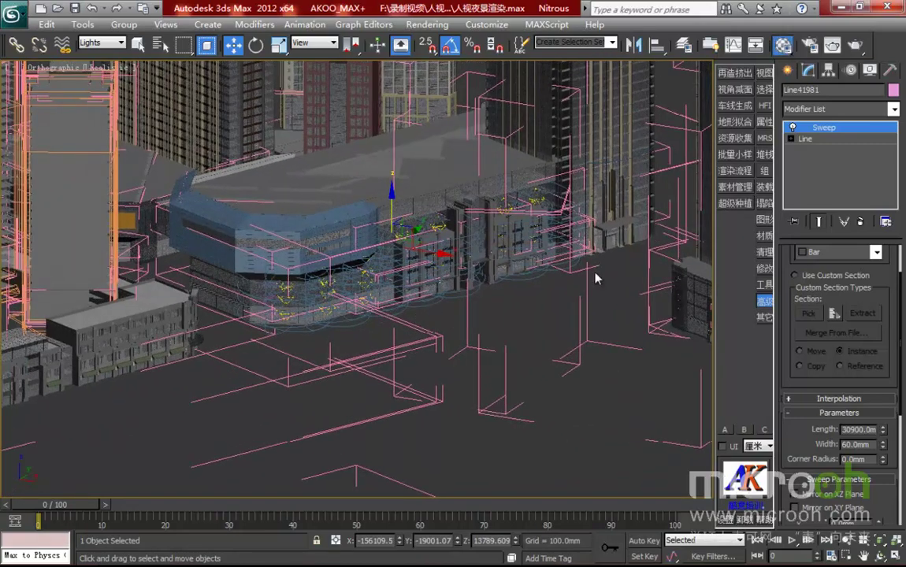
# Step: Assign the unused standard material 21 - Default to the swept wall and close the Material Editor
pyautogui.press('m')
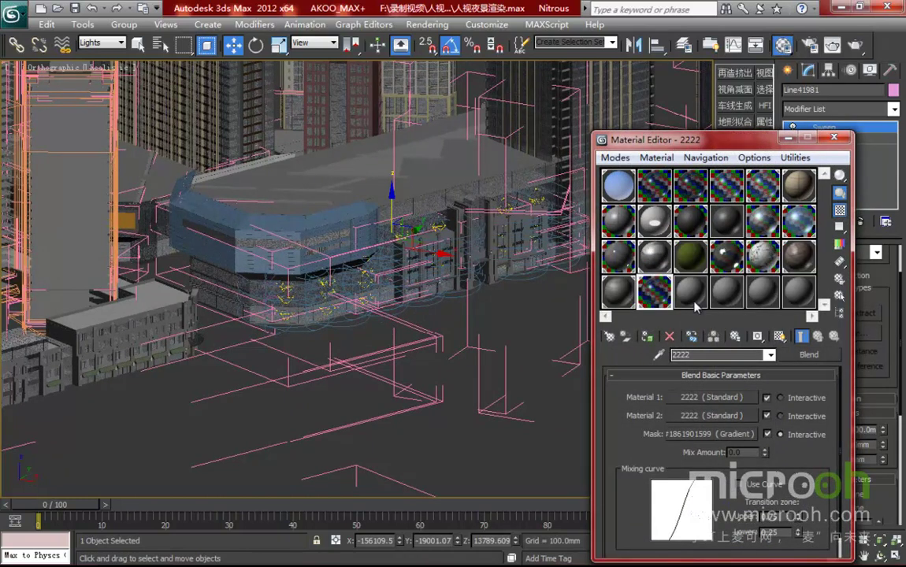
pyautogui.click(693, 299)
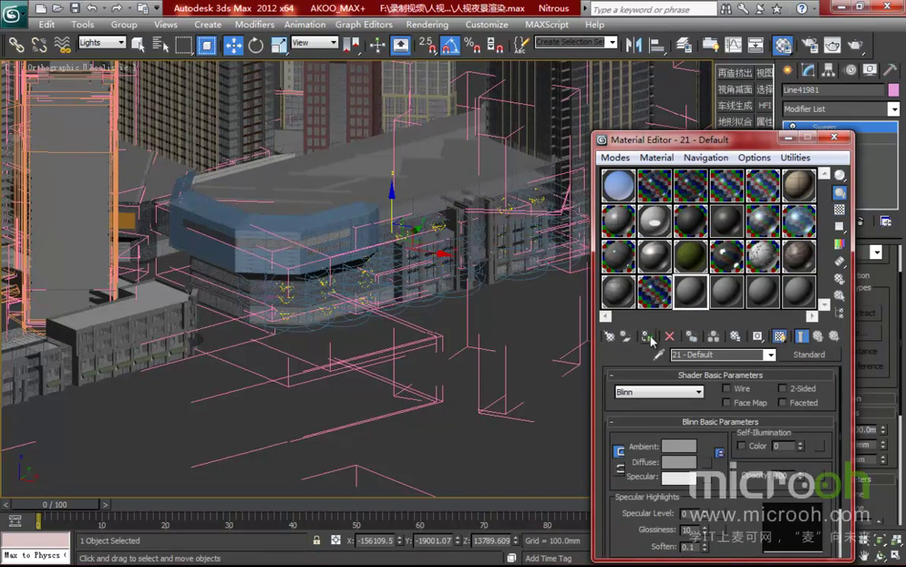
pyautogui.click(833, 139)
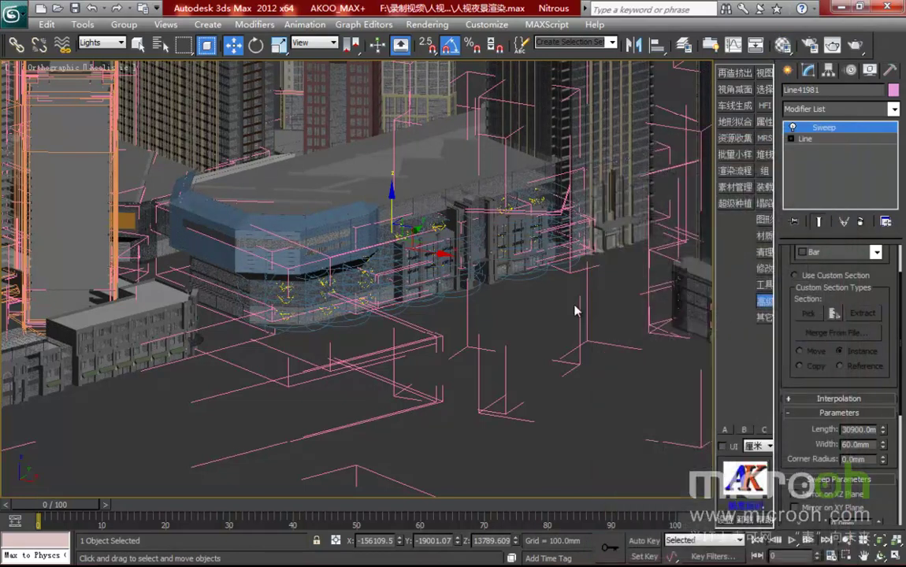
# Step: Shift two omni lights along the chamfered overhang of the shorter tower's podium slightly in the wireframe top view
pyautogui.press('i')
pyautogui.press('t')
pyautogui.scroll(-10, 475, 301)
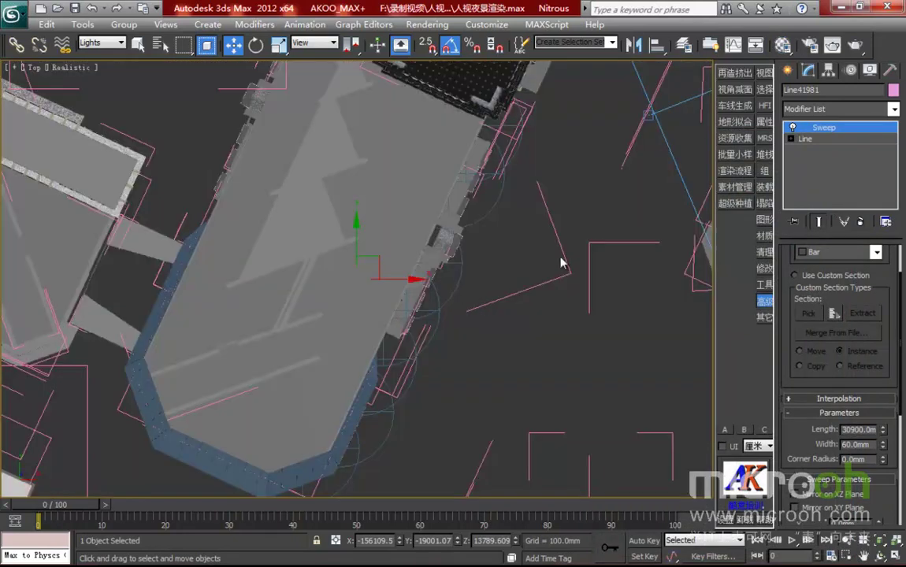
pyautogui.scroll(2, 567, 309)
pyautogui.moveTo(593, 282); pyautogui.dragTo(334, 246, button='middle')
pyautogui.press('F3')
pyautogui.scroll(2, 559, 267)
pyautogui.moveTo(620, 263); pyautogui.dragTo(395, 278, button='middle')
pyautogui.scroll(1, 502, 260)
pyautogui.moveTo(501, 260); pyautogui.dragTo(455, 347, button='middle')
pyautogui.click(428, 206)
pyautogui.moveTo(448, 183); pyautogui.dragTo(430, 183)
pyautogui.click(521, 279)
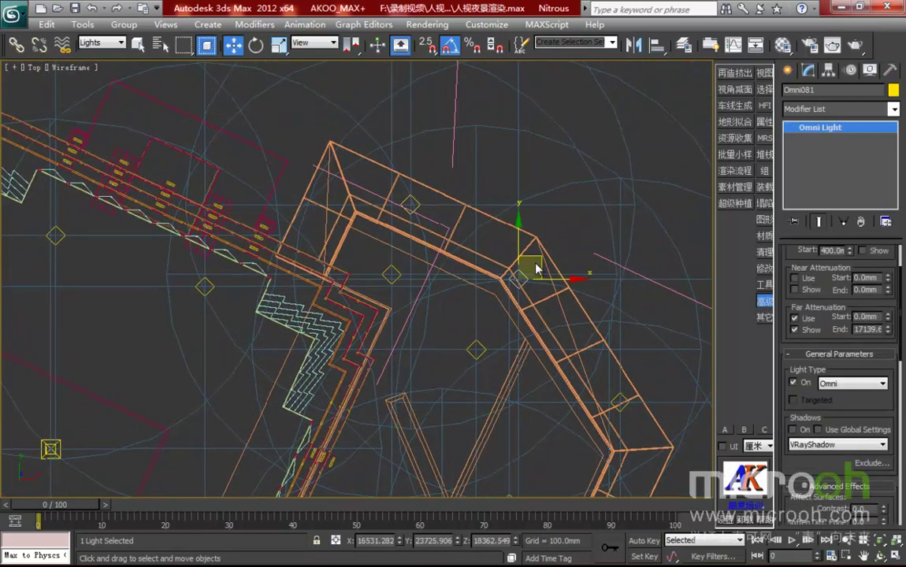
pyautogui.moveTo(535, 258); pyautogui.dragTo(522, 237)
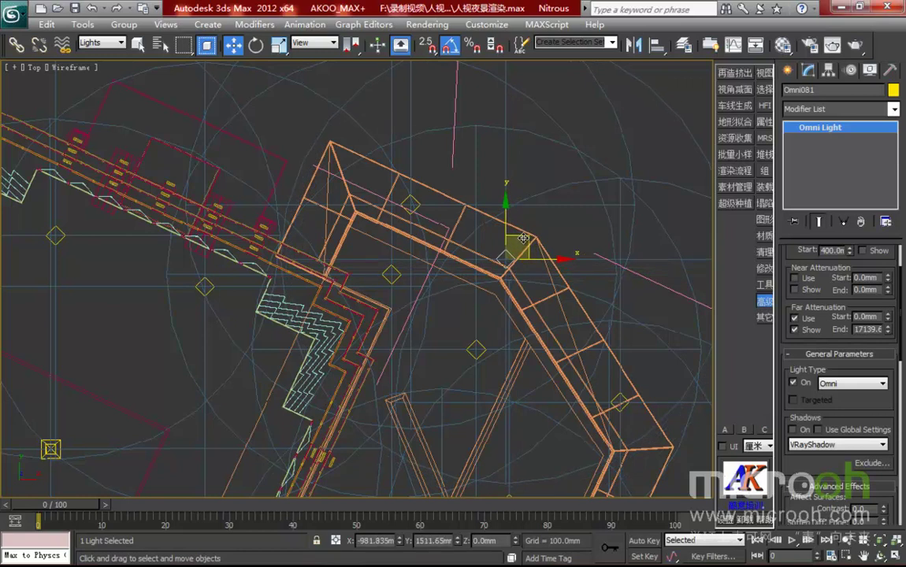
# Step: Select the next omni light along the chamfered overhang and set its far attenuation end to about 17825 mm
pyautogui.moveTo(622, 370); pyautogui.dragTo(567, 274, button='middle')
pyautogui.click(564, 306)
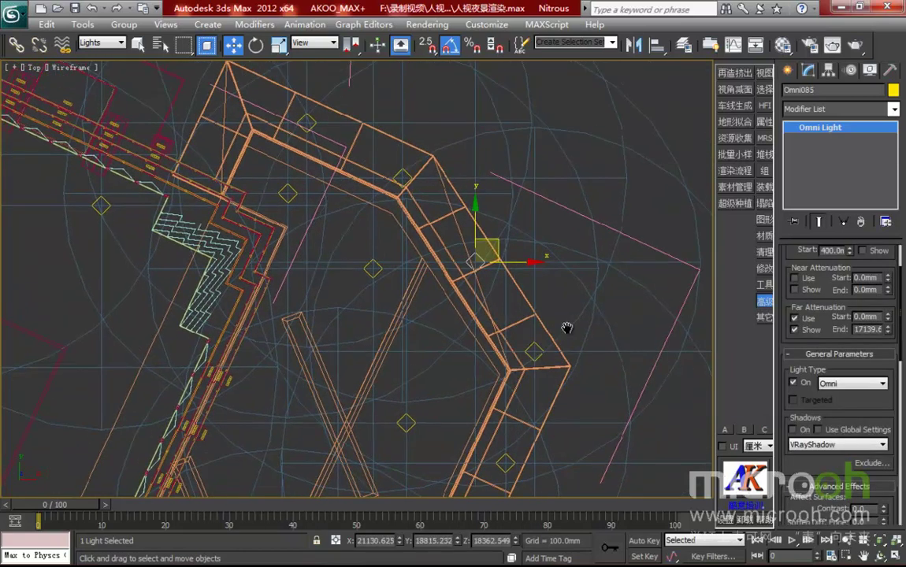
pyautogui.scroll(-2, 568, 328)
pyautogui.moveTo(569, 325); pyautogui.dragTo(562, 273, button='middle')
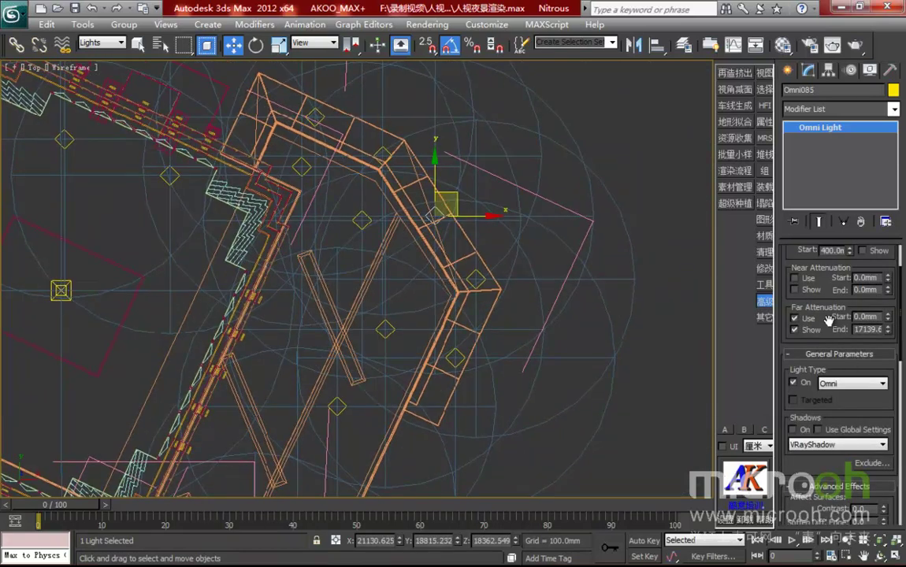
pyautogui.moveTo(827, 307); pyautogui.dragTo(829, 426)
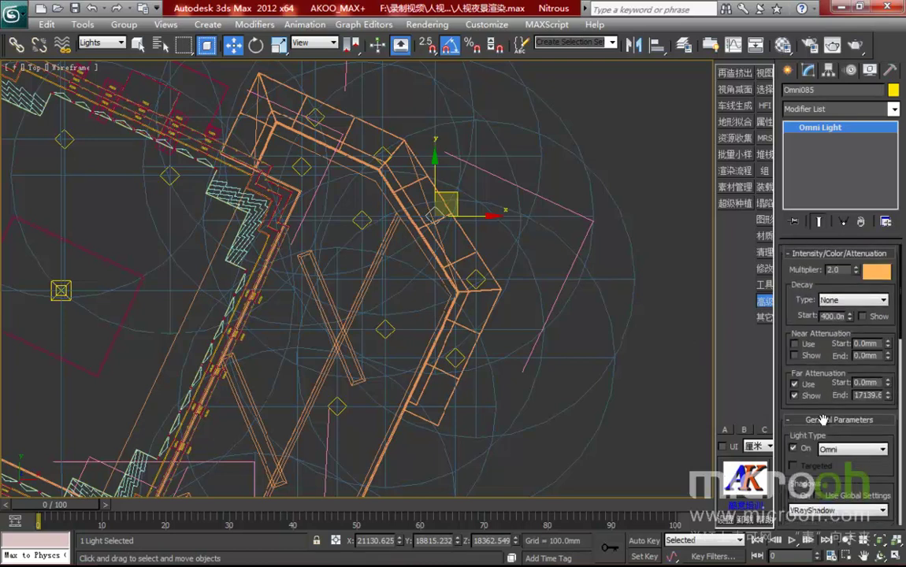
pyautogui.moveTo(887, 391)
pyautogui.mouseDown()
pyautogui.moveTo(886, 401)
pyautogui.moveTo(885, 389)
pyautogui.mouseUp()
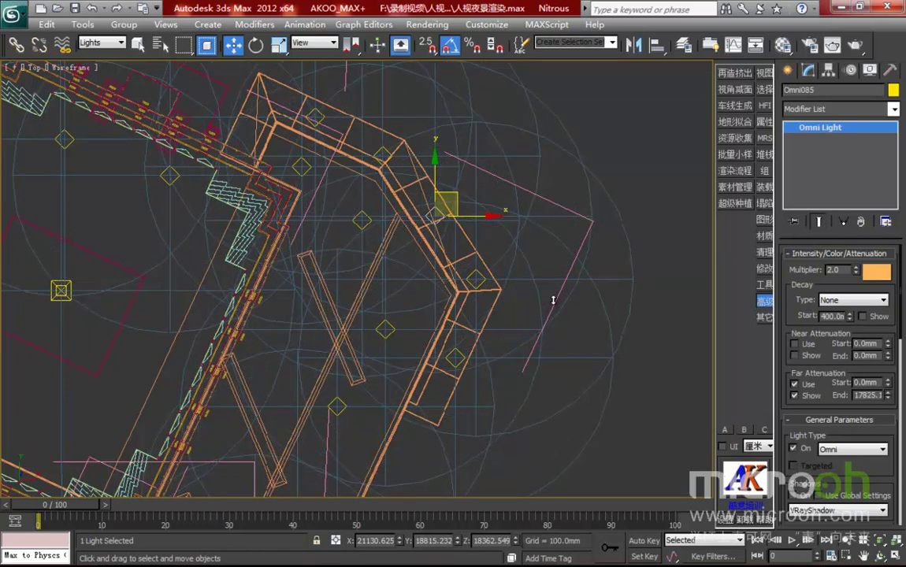
# Step: Examine the omni light layout around both towers' podiums in the top view and select the three lights at the shorter tower's podium corner
pyautogui.moveTo(302, 269); pyautogui.dragTo(471, 279, button='middle')
pyautogui.scroll(-3, 360, 281)
pyautogui.moveTo(371, 245); pyautogui.dragTo(562, 379, button='middle')
pyautogui.moveTo(179, 209); pyautogui.dragTo(536, 315, button='middle')
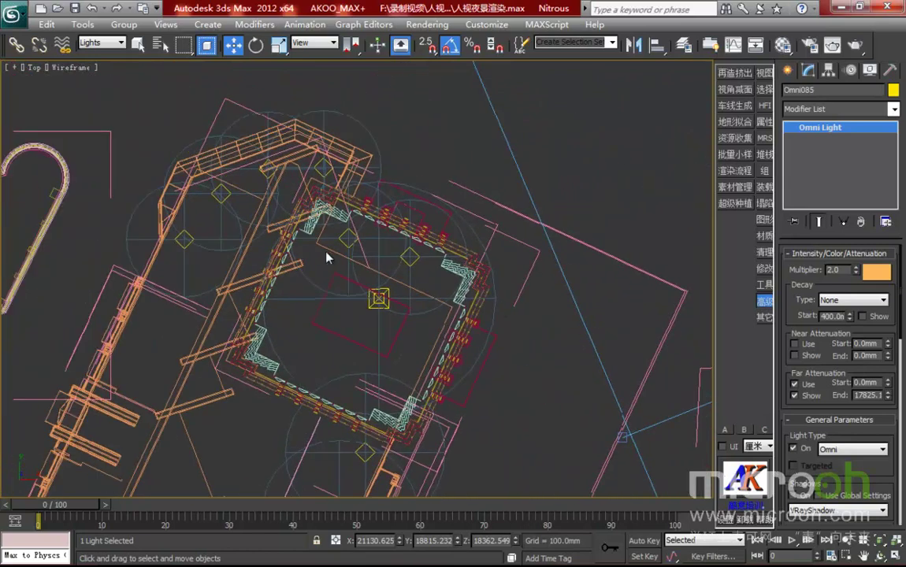
pyautogui.moveTo(407, 241); pyautogui.dragTo(400, 236, button='middle')
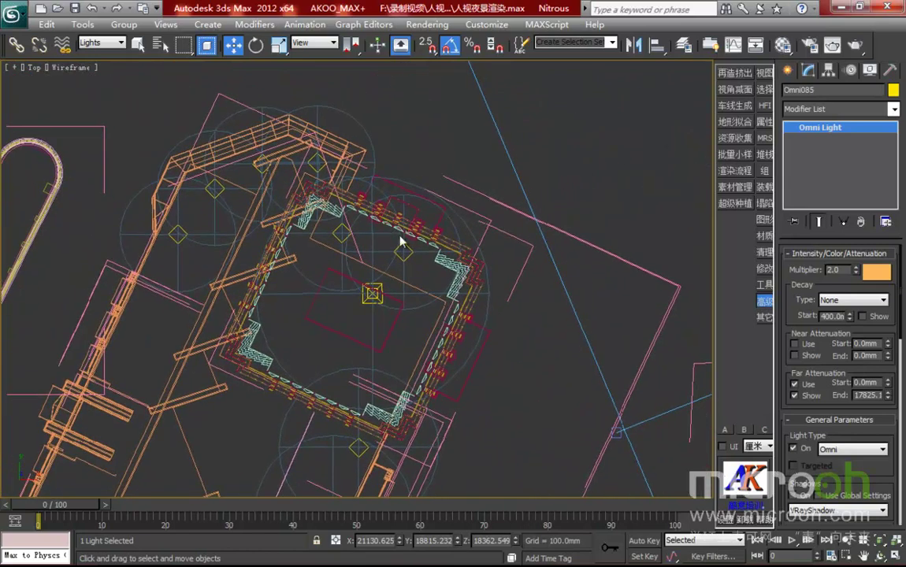
pyautogui.moveTo(465, 316); pyautogui.dragTo(471, 175, button='middle')
pyautogui.scroll(-2, 504, 301)
pyautogui.moveTo(514, 298); pyautogui.dragTo(322, 81, button='middle')
pyautogui.moveTo(566, 302); pyautogui.dragTo(474, 367, button='middle')
pyautogui.scroll(2, 569, 288)
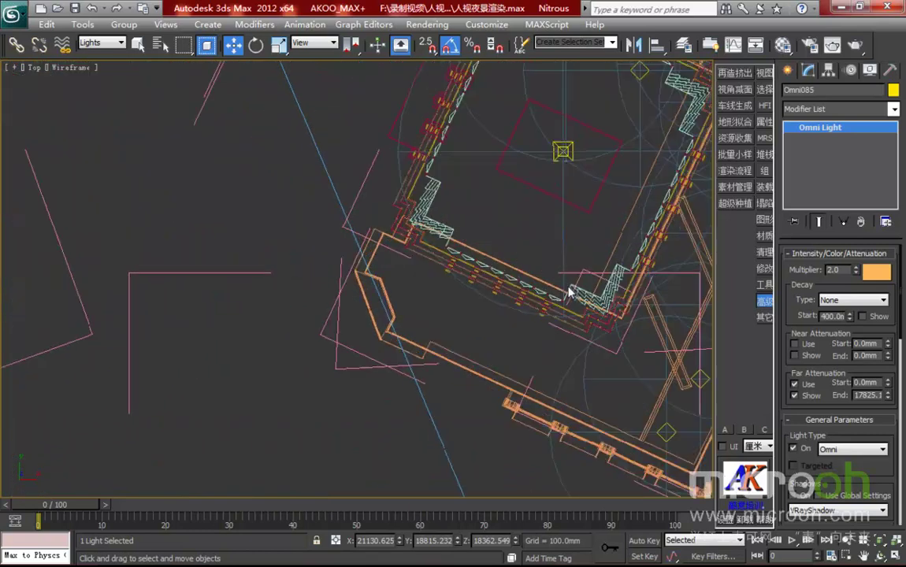
pyautogui.moveTo(569, 288); pyautogui.dragTo(368, 299, button='middle')
pyautogui.scroll(2, 368, 299)
pyautogui.moveTo(391, 432); pyautogui.dragTo(405, 442)
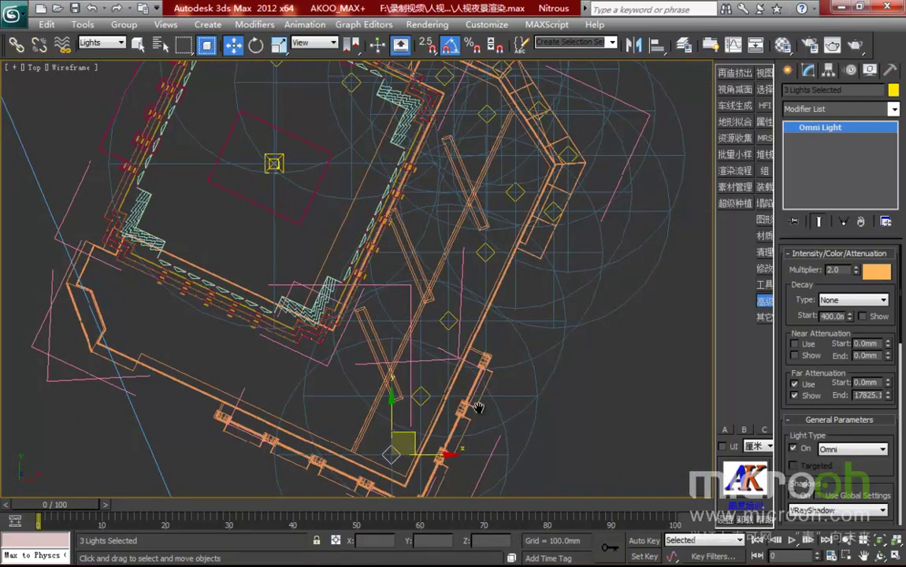
pyautogui.moveTo(479, 412); pyautogui.dragTo(470, 416, button='middle')
pyautogui.moveTo(371, 228); pyautogui.dragTo(346, 200, button='middle')
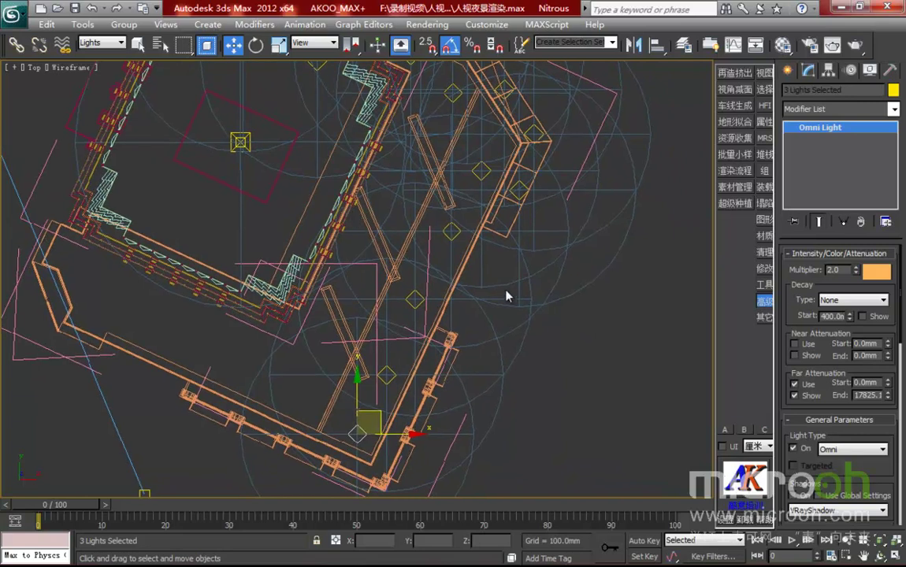
# Step: Reopen the last Camera001 render and enlarge its window to inspect the podium lighting
pyautogui.click(833, 45)
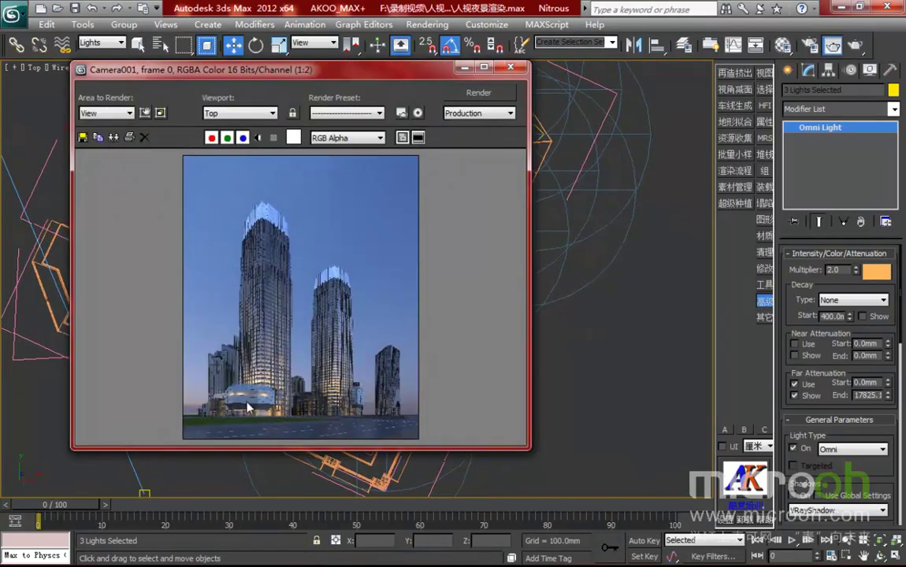
pyautogui.click(484, 67)
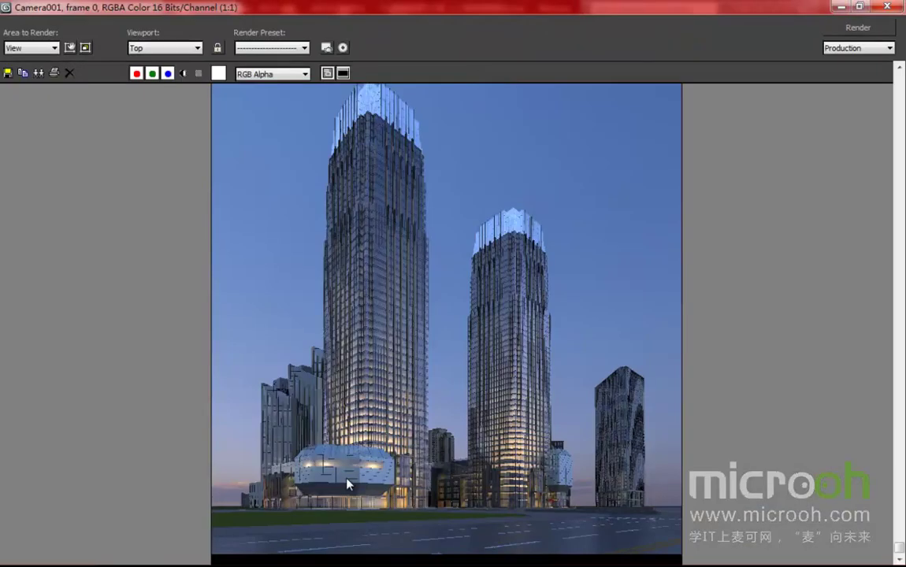
# Step: Examine the lighting on both towers' podiums and lower floors in the enlarged Camera001 render
pyautogui.scroll(1, 327, 495)
pyautogui.moveTo(326, 494); pyautogui.dragTo(323, 426, button='middle')
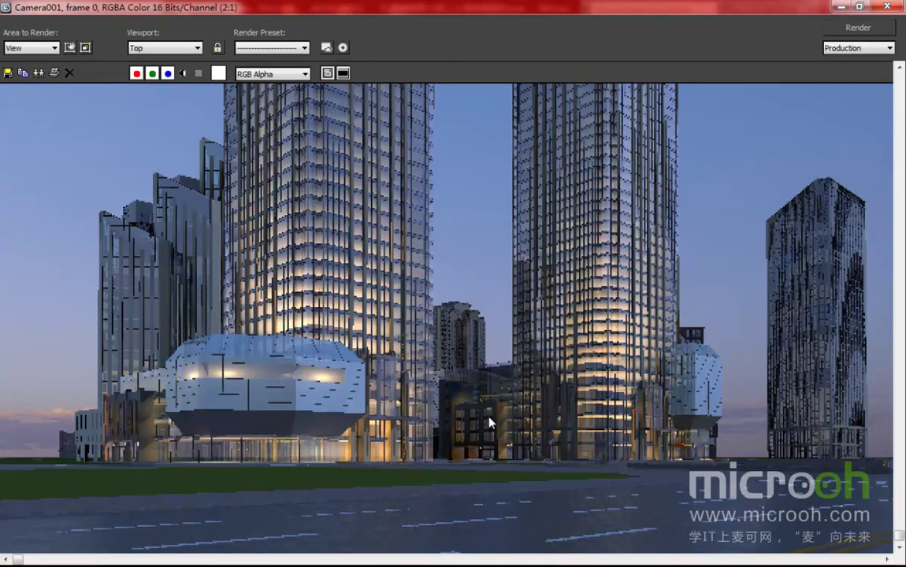
pyautogui.scroll(-1, 495, 423)
pyautogui.scroll(1, 286, 447)
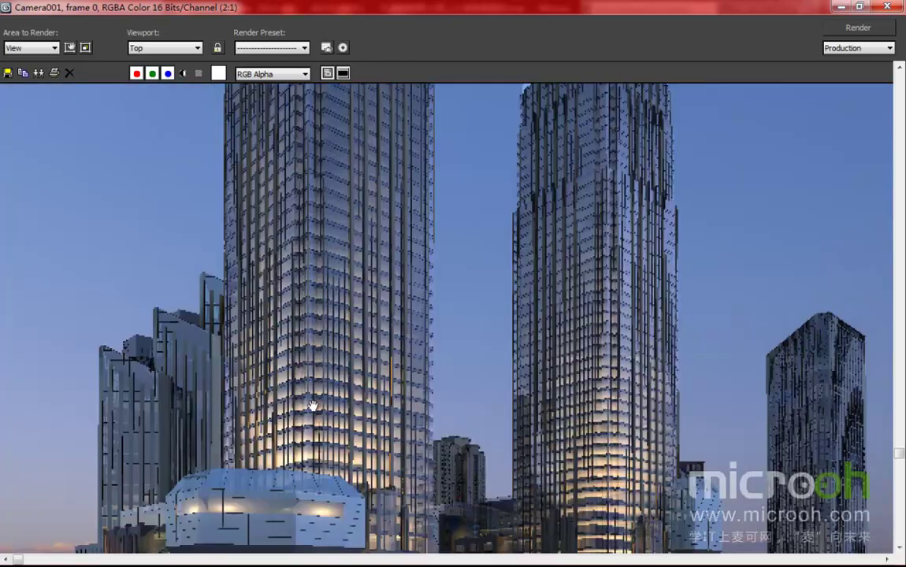
pyautogui.moveTo(286, 447); pyautogui.dragTo(321, 374, button='middle')
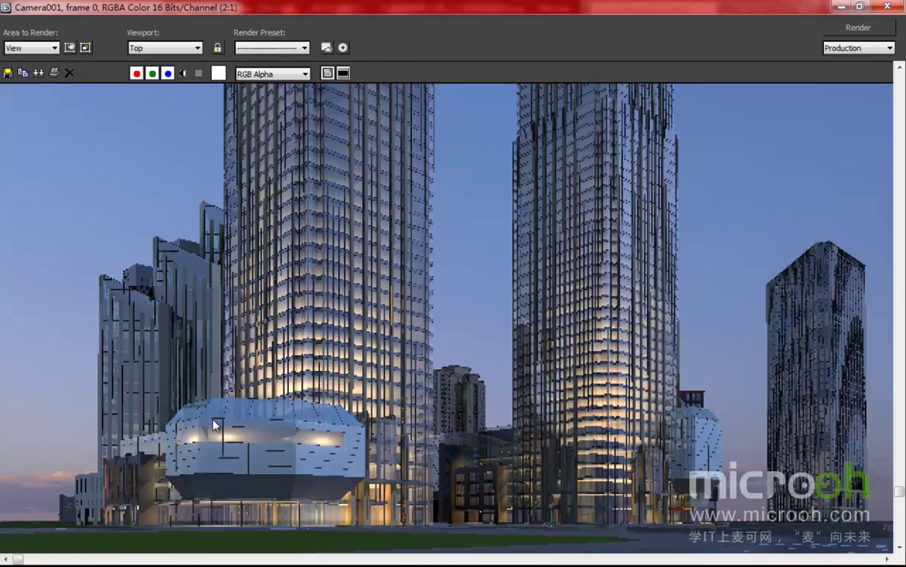
pyautogui.scroll(-1, 213, 425)
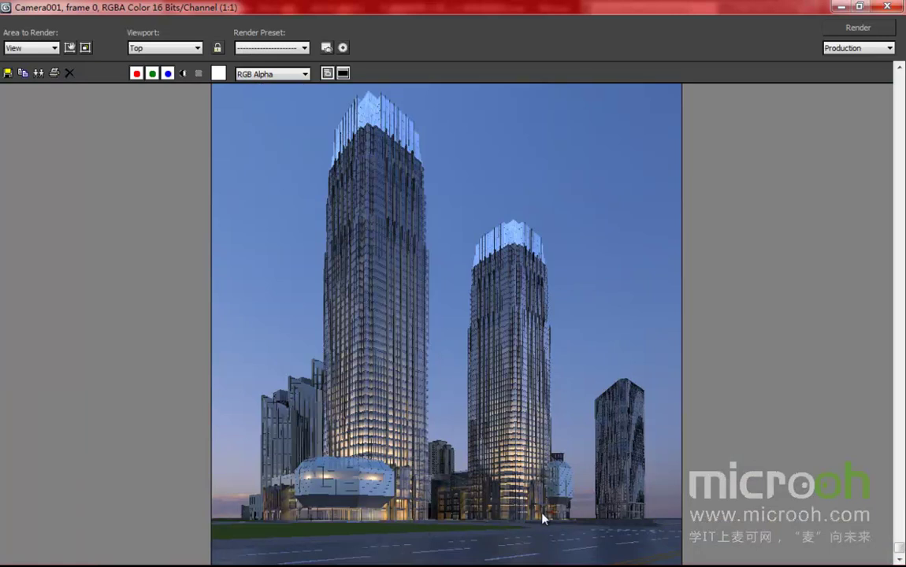
# Step: Examine the upper facades and crowns of both towers in the Camera001 render, and return to the scene
pyautogui.scroll(1, 451, 472)
pyautogui.moveTo(452, 471); pyautogui.dragTo(471, 565, button='middle')
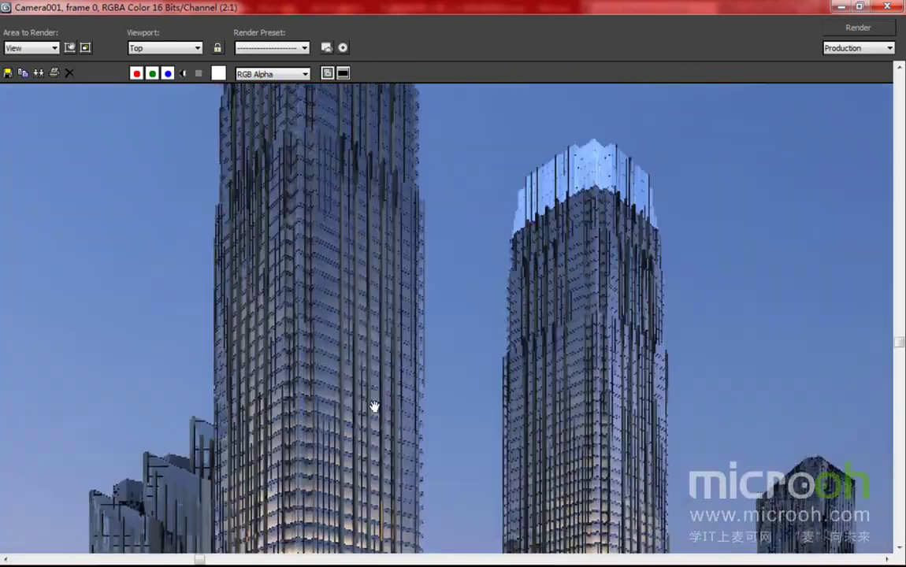
pyautogui.scroll(-1, 359, 272)
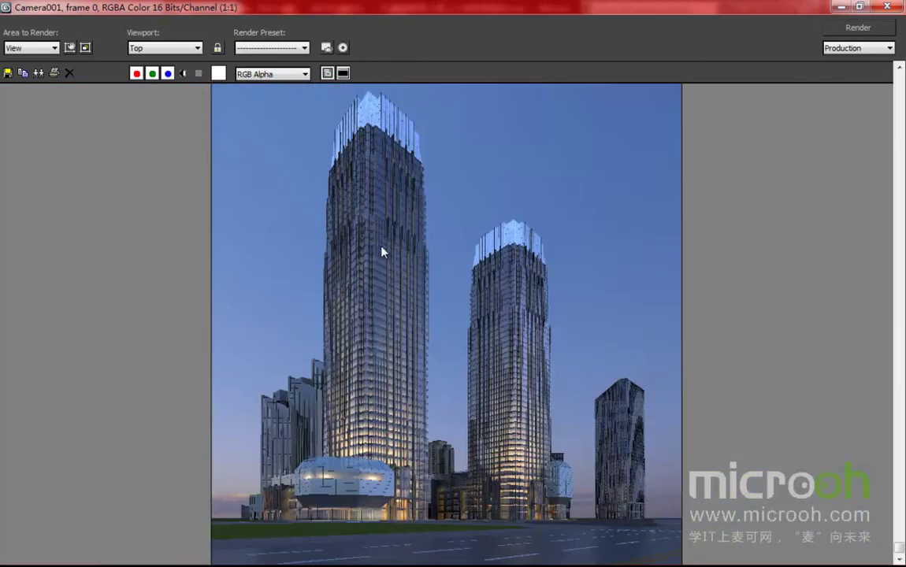
pyautogui.scroll(1, 382, 260)
pyautogui.scroll(1, 354, 267)
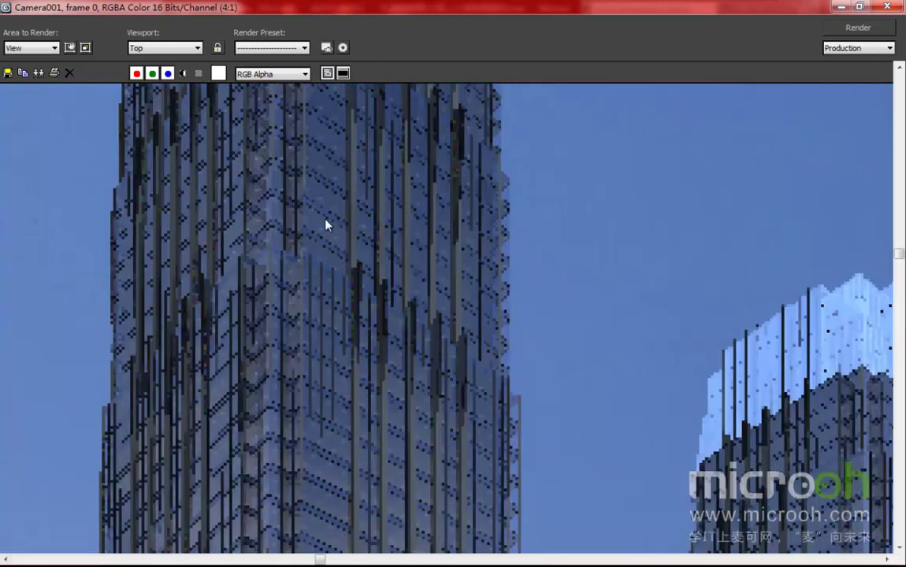
pyautogui.scroll(-2, 362, 376)
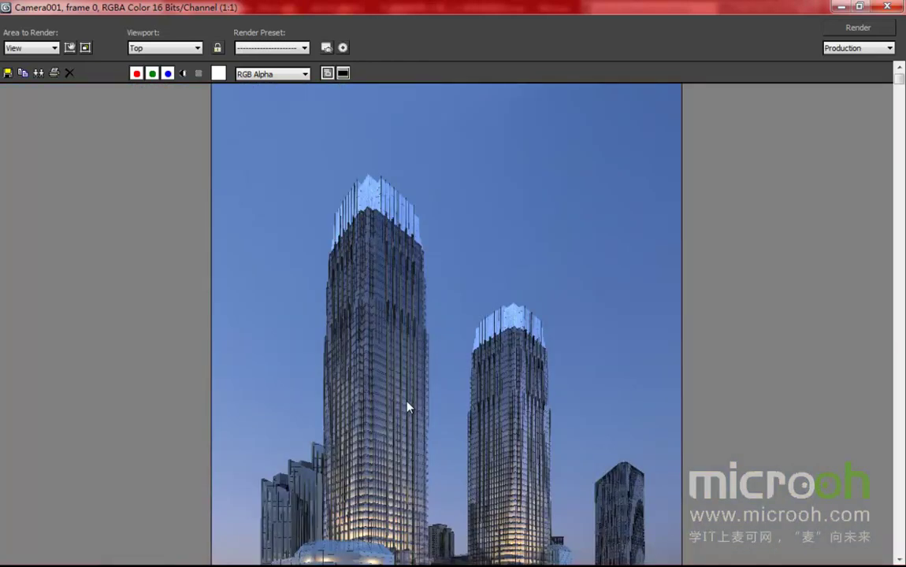
pyautogui.moveTo(407, 405); pyautogui.dragTo(403, 315, button='middle')
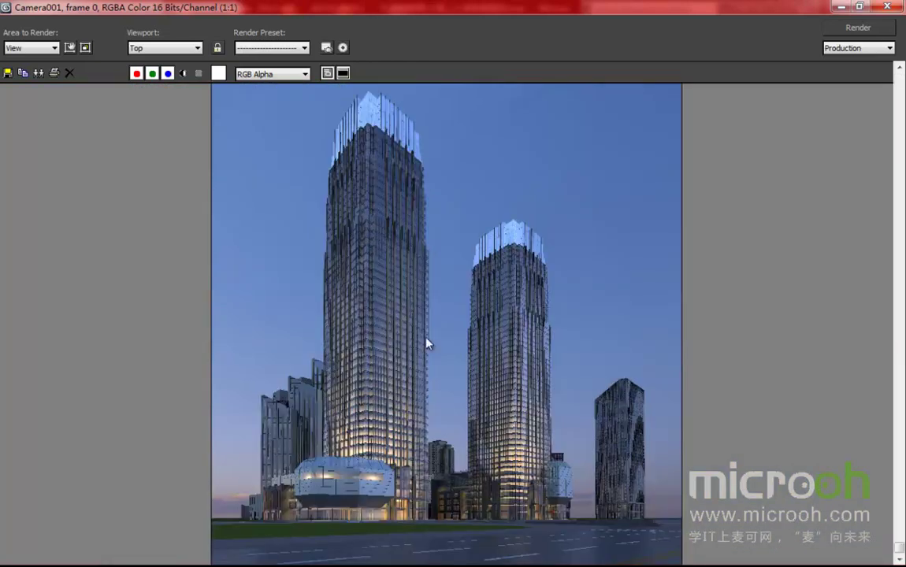
pyautogui.click(860, 7)
pyautogui.click(511, 69)
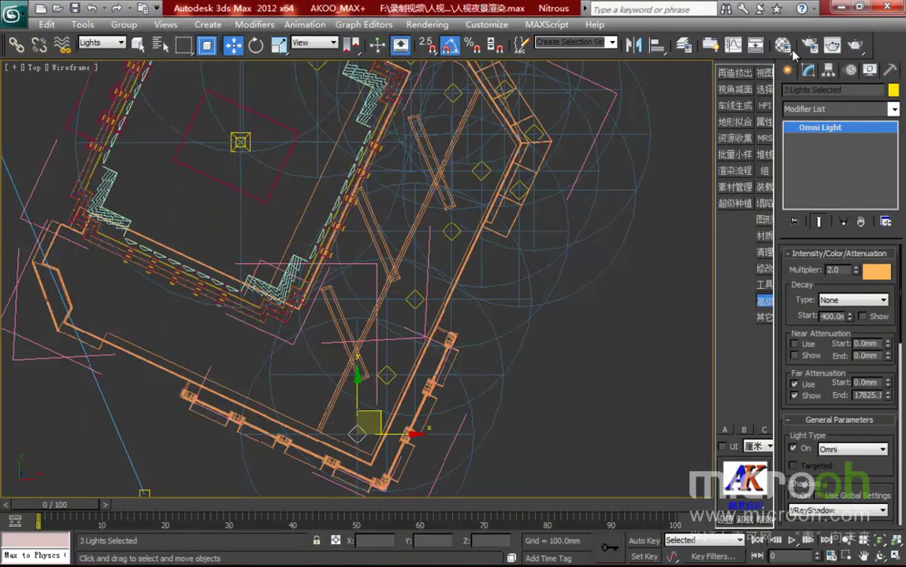
# Step: Change Material 2 of the 楼板 blend material to a VRayLightMtl
pyautogui.press('m')
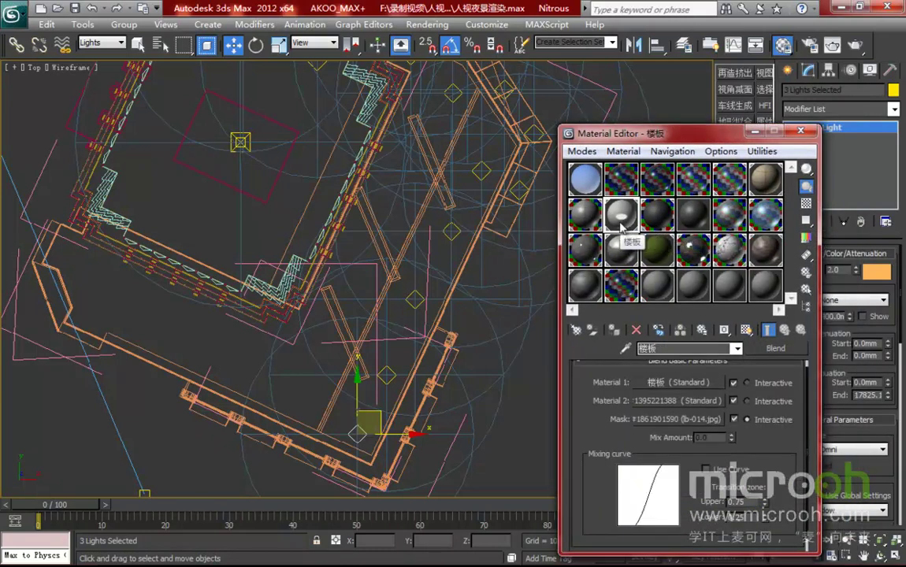
pyautogui.moveTo(769, 435); pyautogui.dragTo(768, 472)
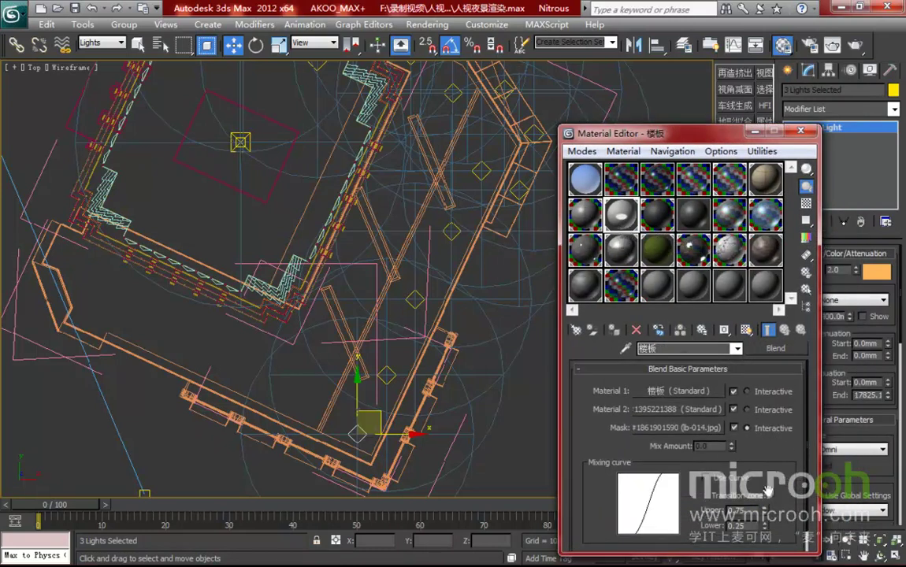
pyautogui.click(690, 409)
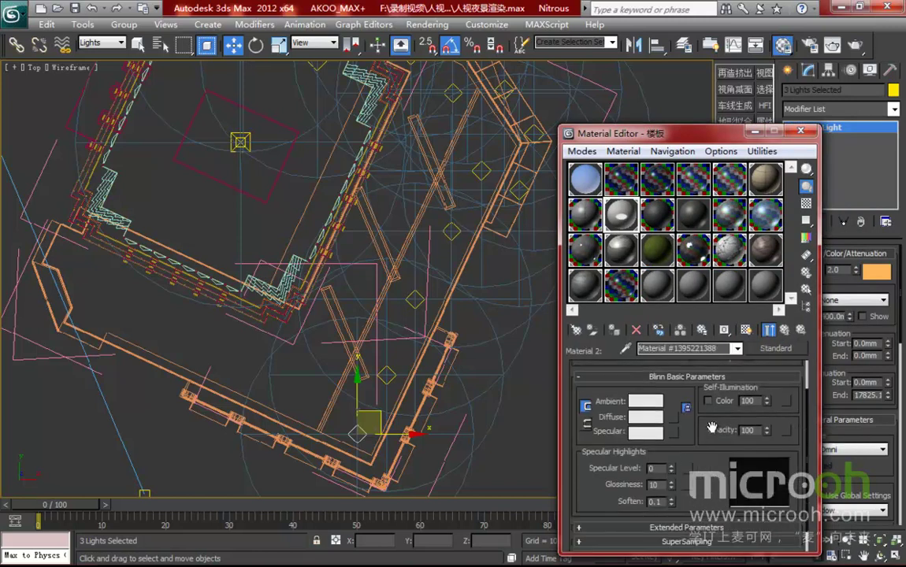
pyautogui.click(776, 348)
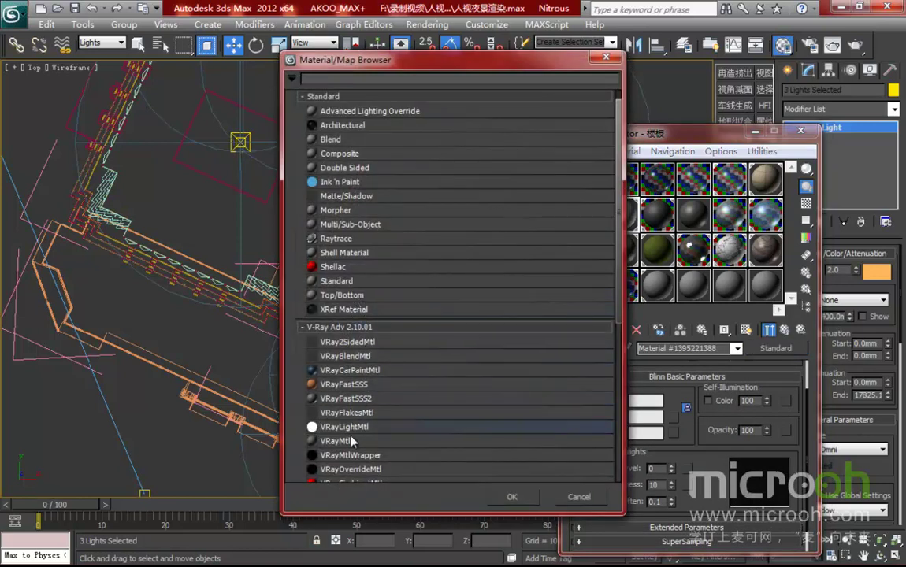
pyautogui.doubleClick(349, 427)
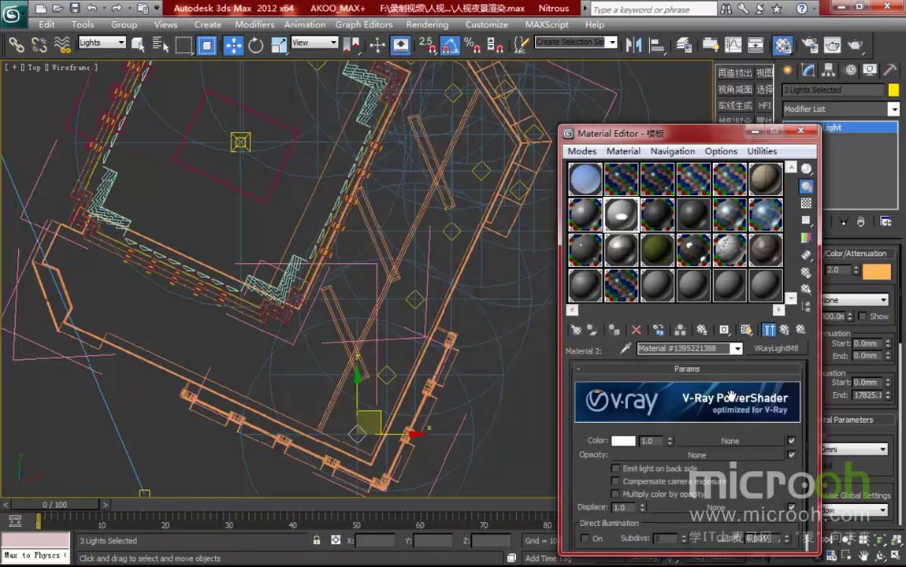
# Step: Set the light material's color multiplier to 1.5 and close the material editor
pyautogui.click(648, 440)
pyautogui.write('1.5')
pyautogui.press('Return')
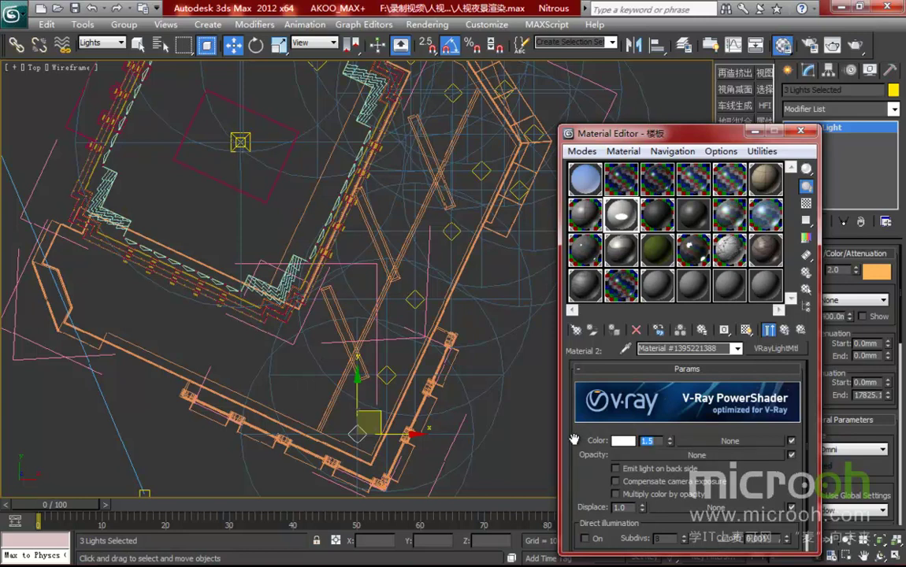
pyautogui.click(801, 130)
# Step: Show the Camera001 view with safe frames and realistic shading, and render it
pyautogui.moveTo(344, 344); pyautogui.dragTo(424, 345, button='middle')
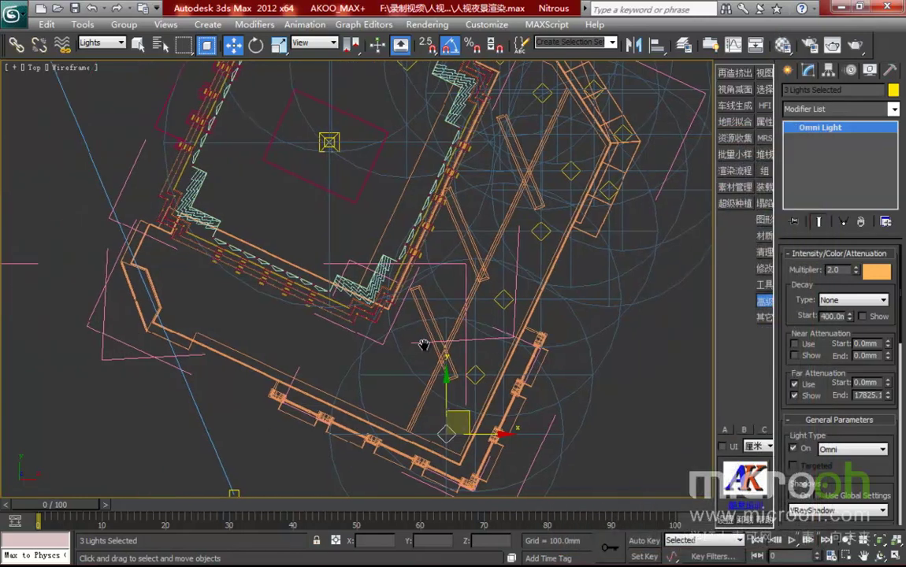
pyautogui.press('c')
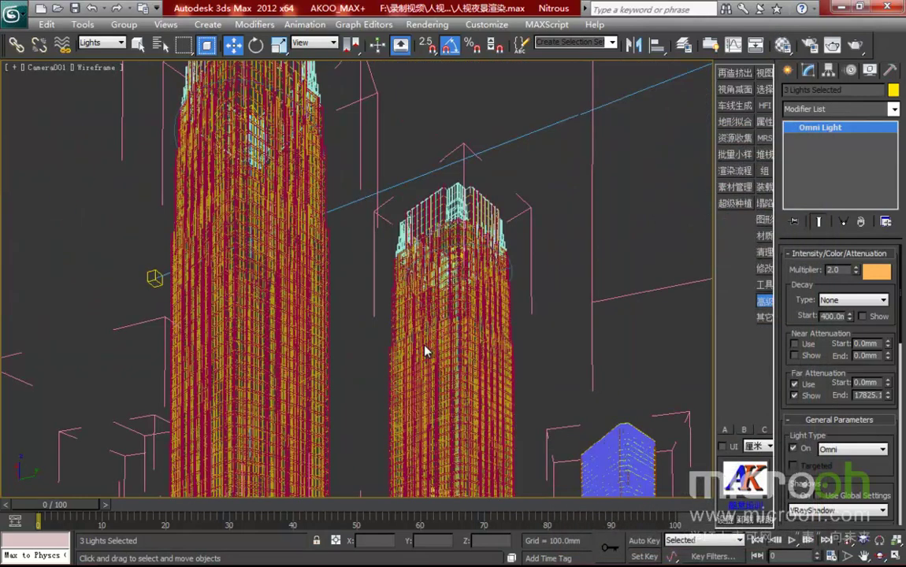
pyautogui.hotkey('shift', 'f')
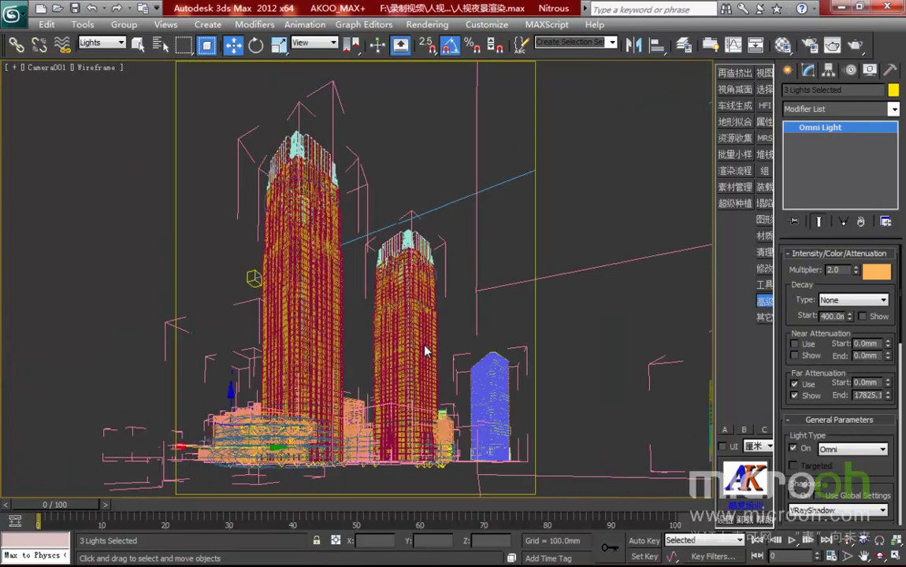
pyautogui.press('F3')
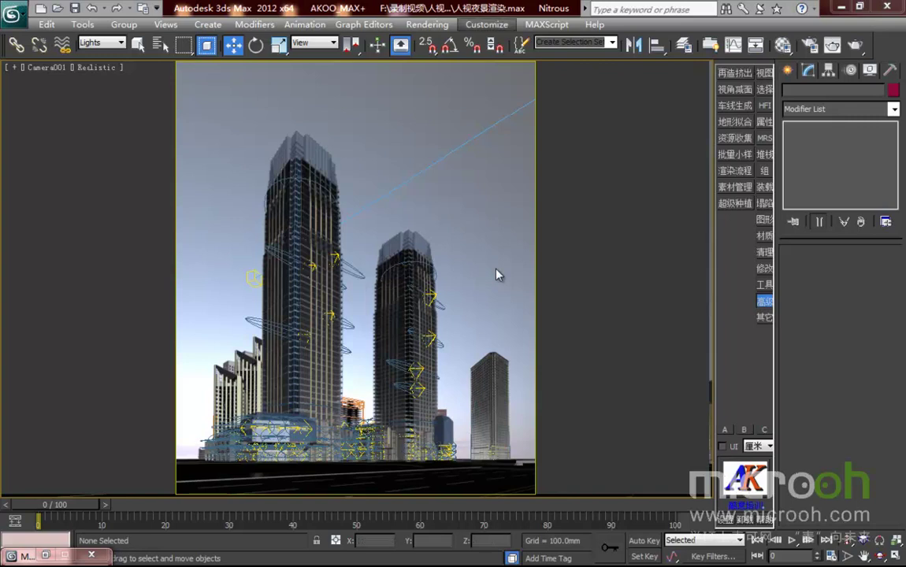
pyautogui.hotkey('shift', 'q')
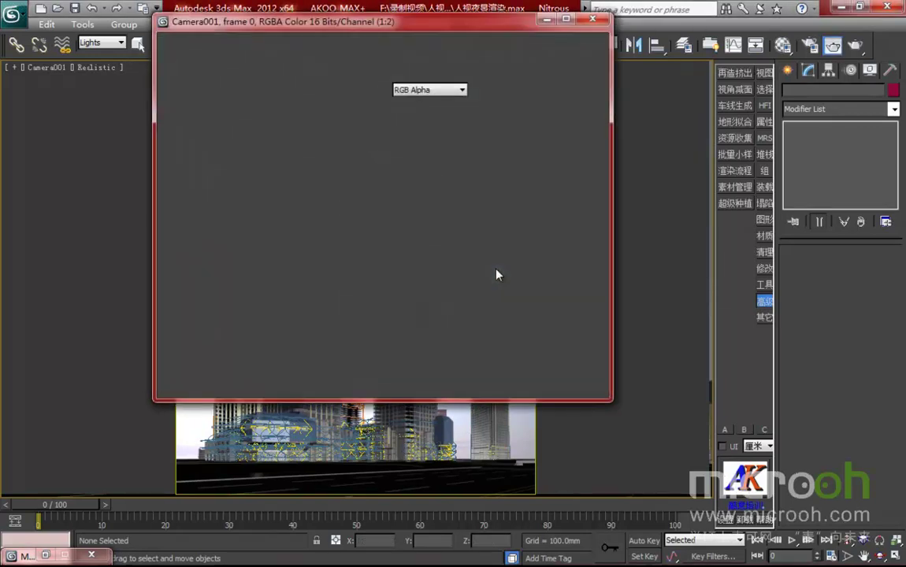
# Step: Examine the floor glow across both towers' facades in the new Camera001 render, from the lit floors to the crowns
pyautogui.scroll(4, 496, 274)
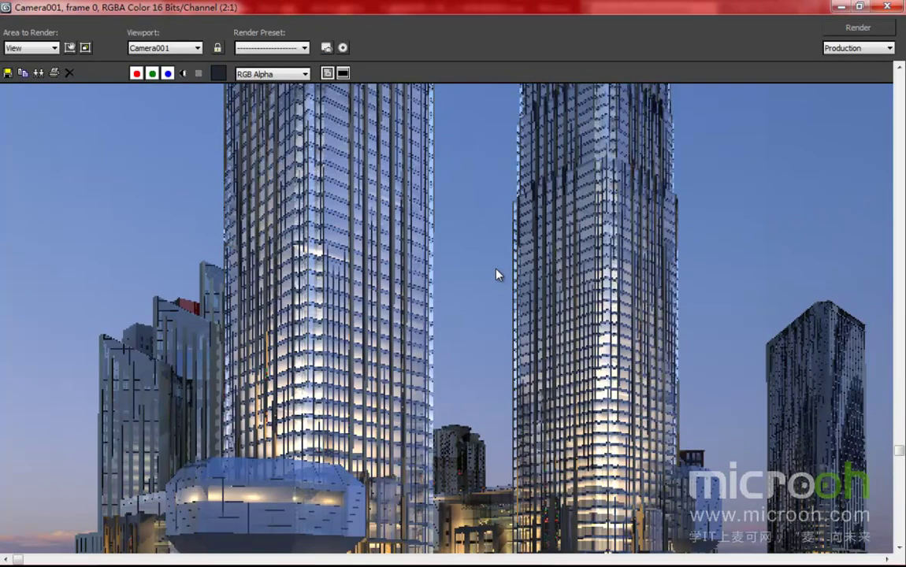
pyautogui.moveTo(496, 275); pyautogui.dragTo(497, 387, button='middle')
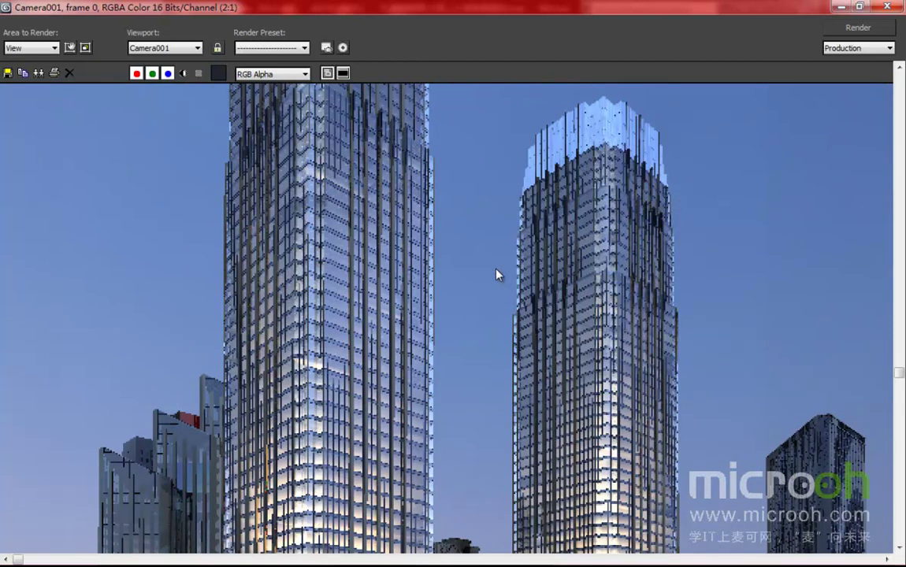
pyautogui.moveTo(497, 275); pyautogui.dragTo(487, 176, button='middle')
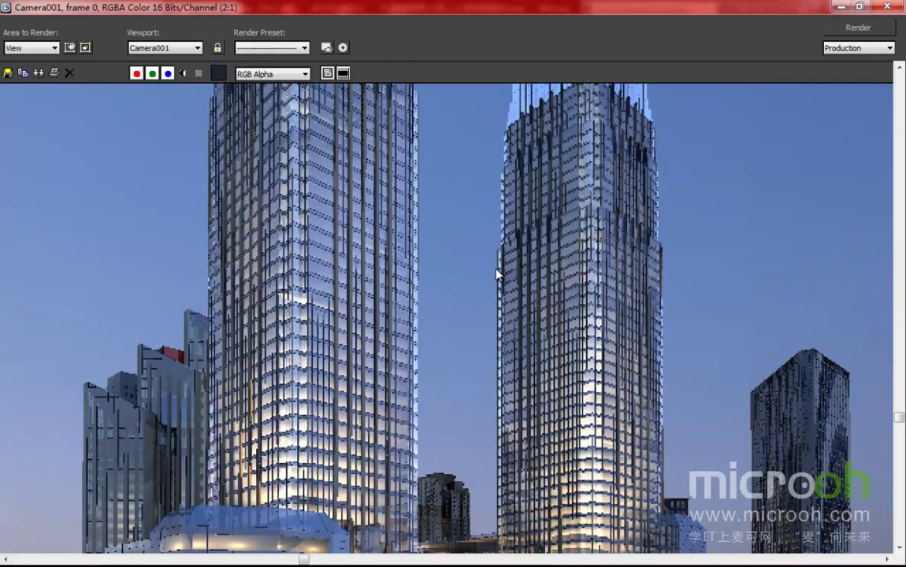
pyautogui.scroll(-3, 496, 274)
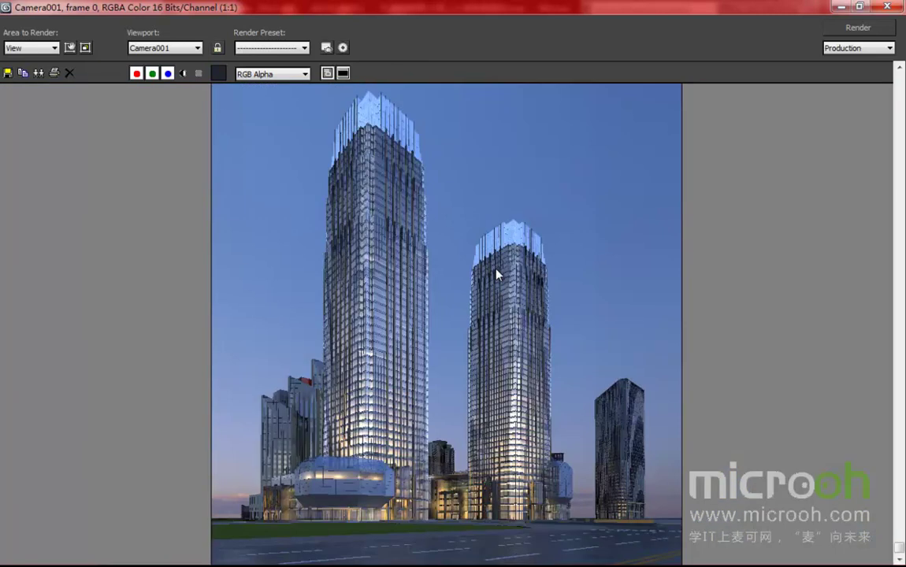
pyautogui.scroll(3, 496, 274)
pyautogui.moveTo(496, 274); pyautogui.dragTo(498, 332, button='middle')
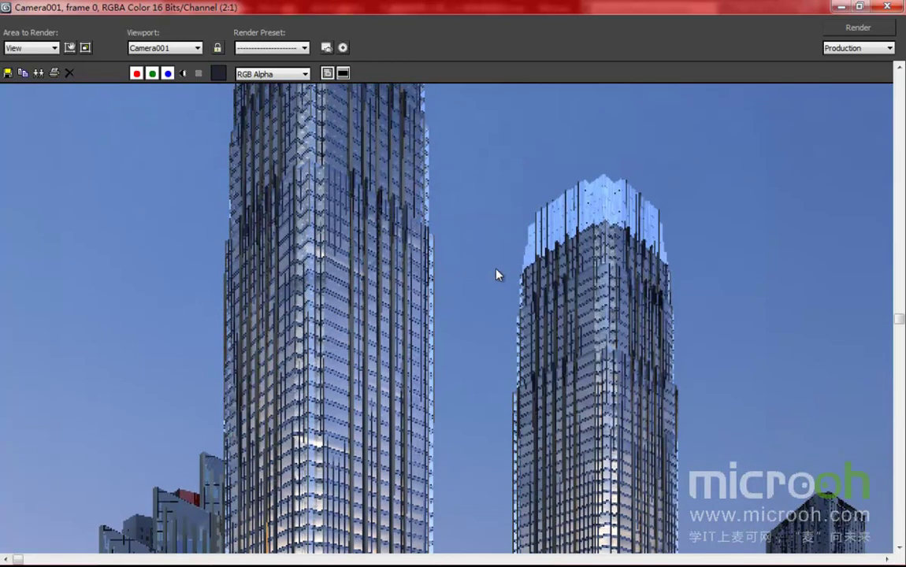
pyautogui.moveTo(497, 275); pyautogui.dragTo(496, 163, button='middle')
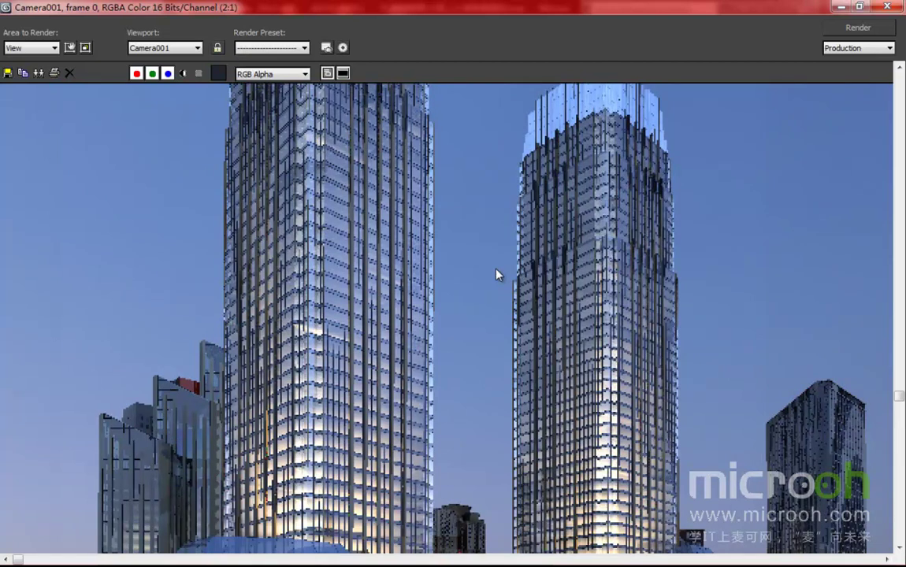
pyautogui.scroll(-2, 496, 274)
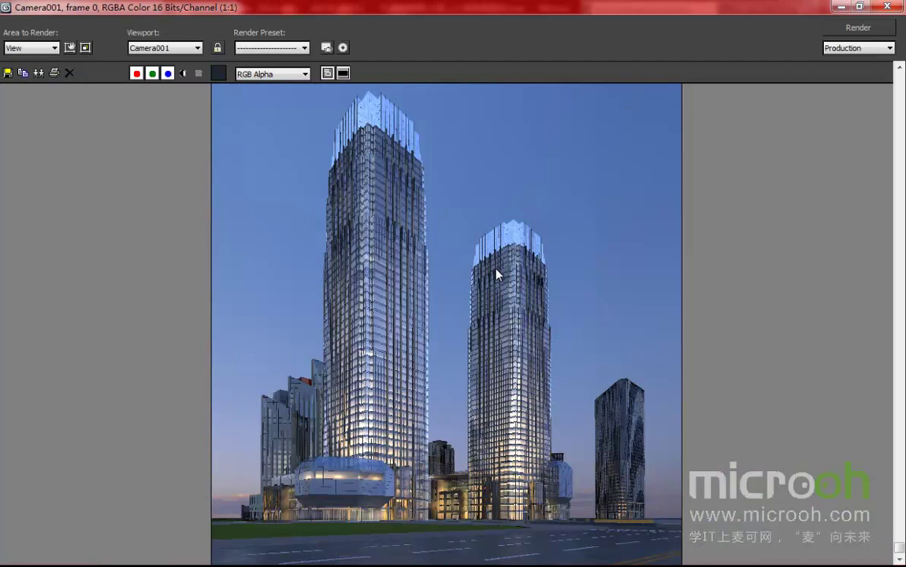
# Step: Examine the podium and street-level lighting in the new render, and compare it with the overall image
pyautogui.scroll(2, 497, 274)
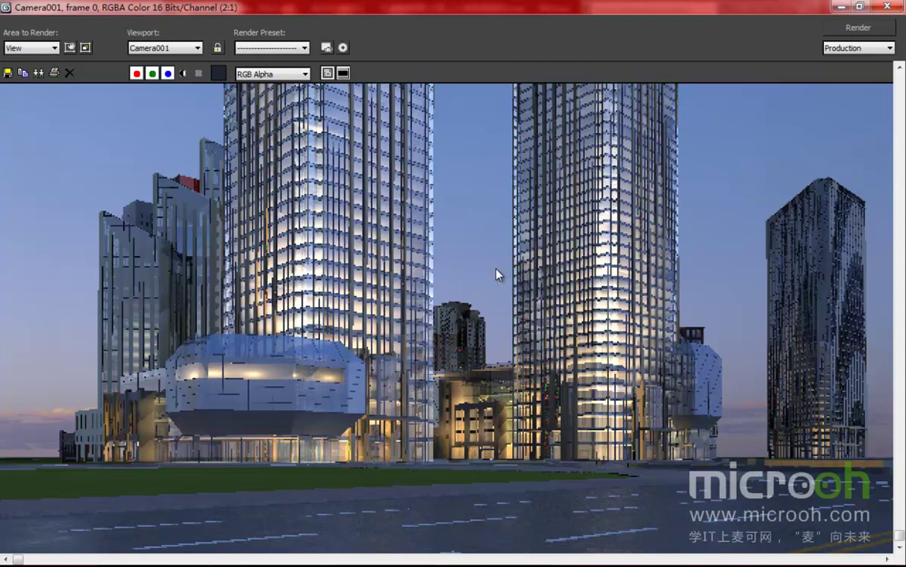
pyautogui.scroll(-2, 497, 275)
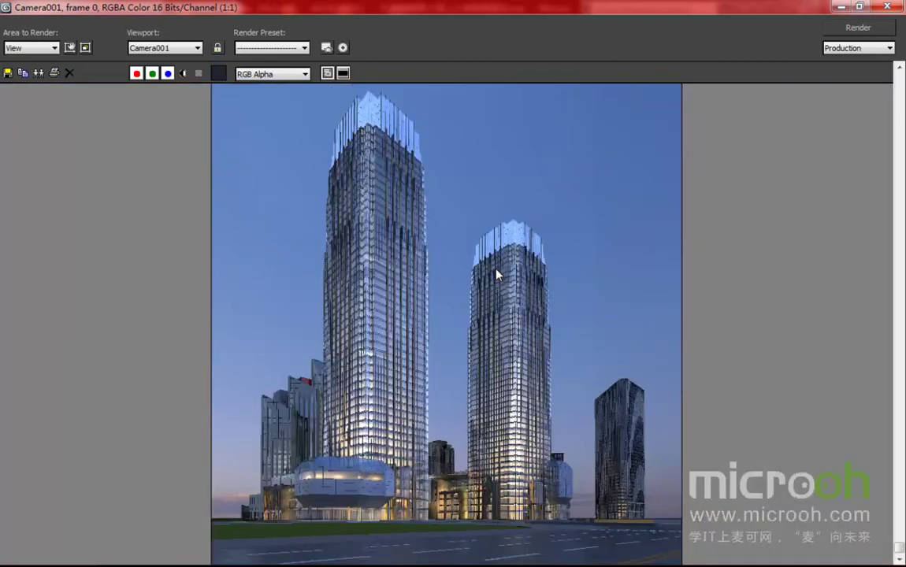
pyautogui.scroll(-2, 497, 274)
pyautogui.scroll(2, 497, 274)
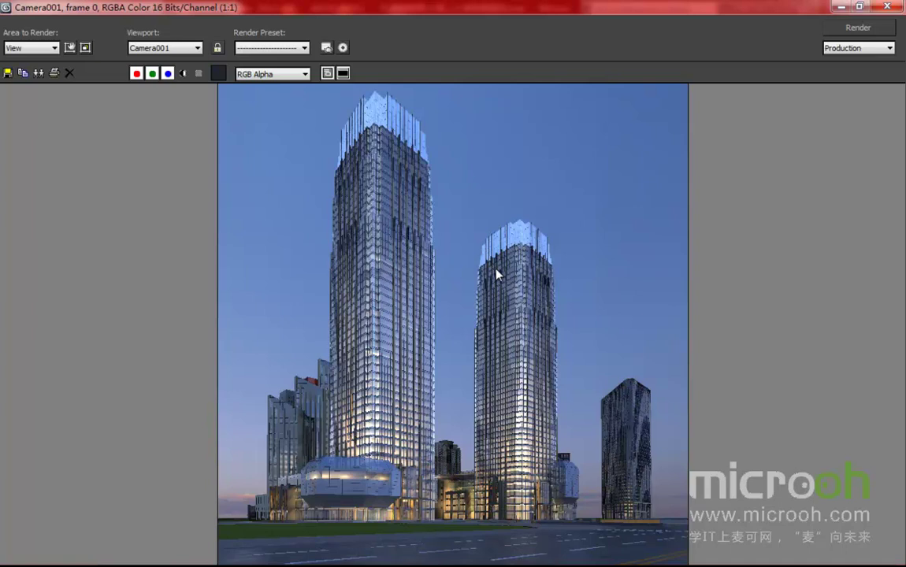
pyautogui.scroll(-2, 497, 275)
pyautogui.scroll(2, 497, 274)
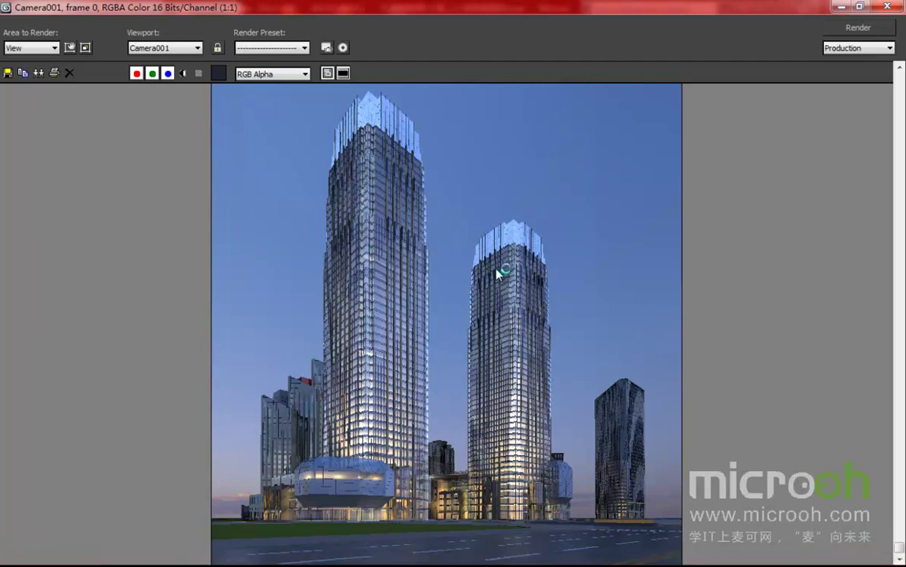
pyautogui.scroll(-1, 498, 272)
# Step: Close the render and show a top view beside the Camera001 view
pyautogui.hotkey('alt', 'F4')
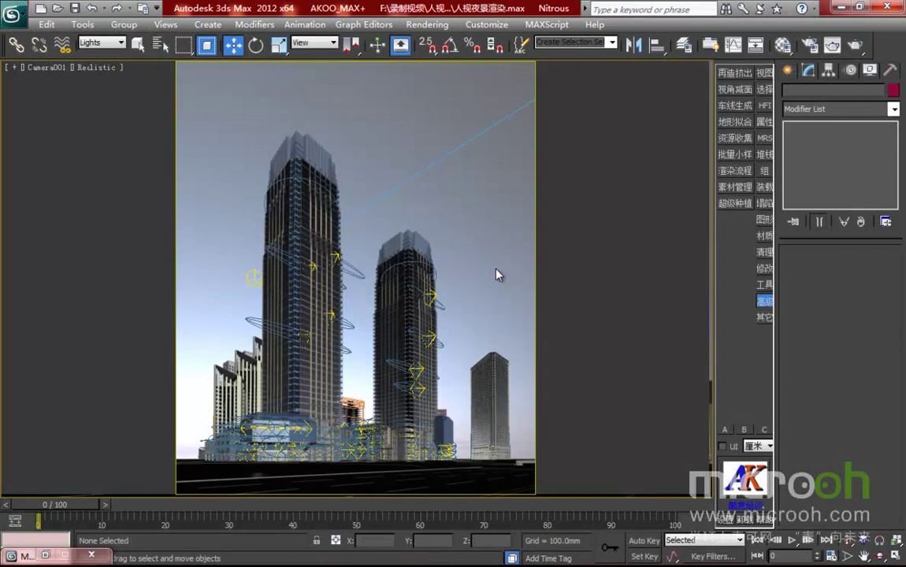
pyautogui.hotkey('alt', 'w')
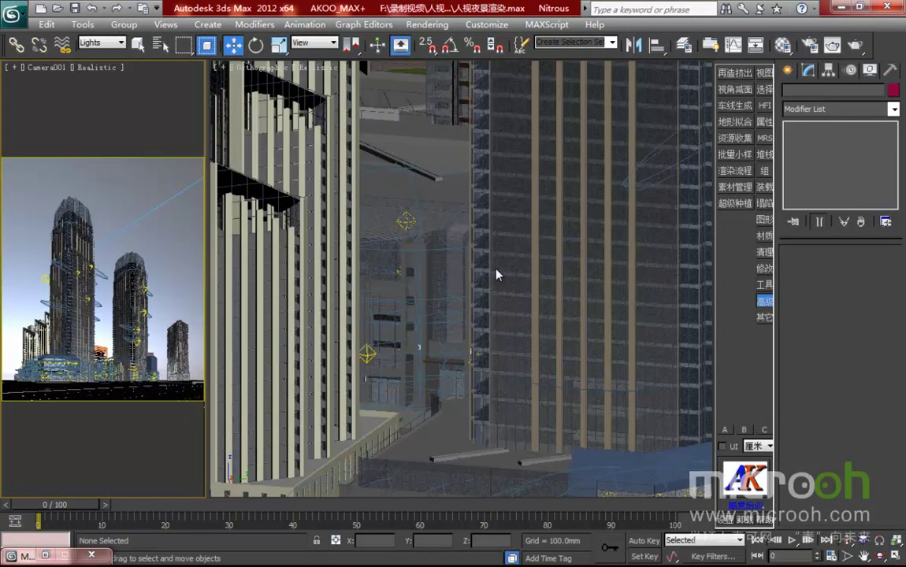
pyautogui.press('t')
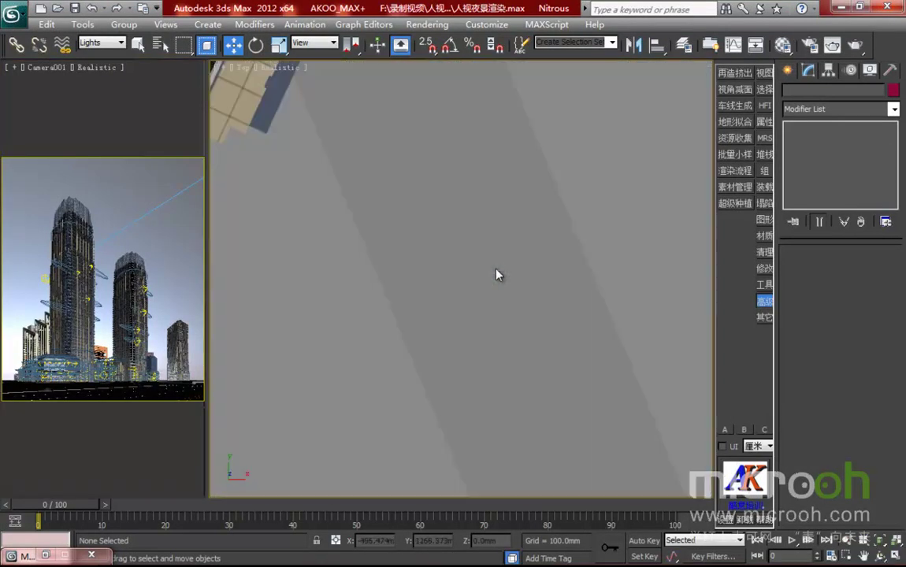
# Step: Enlarge the top view around the two towers, and hide all lights and cameras by category
pyautogui.press('z')
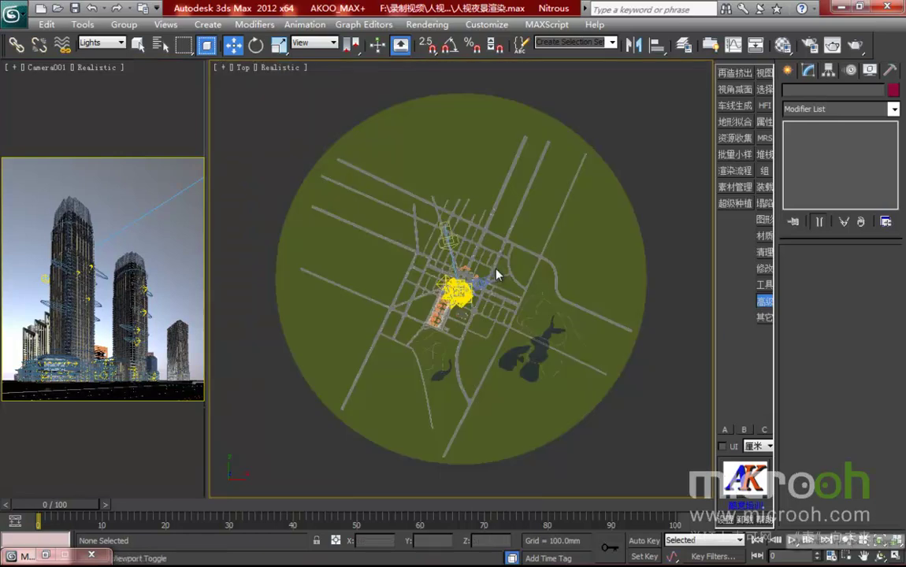
pyautogui.hotkey('alt', 'w')
pyautogui.scroll(8, 496, 272)
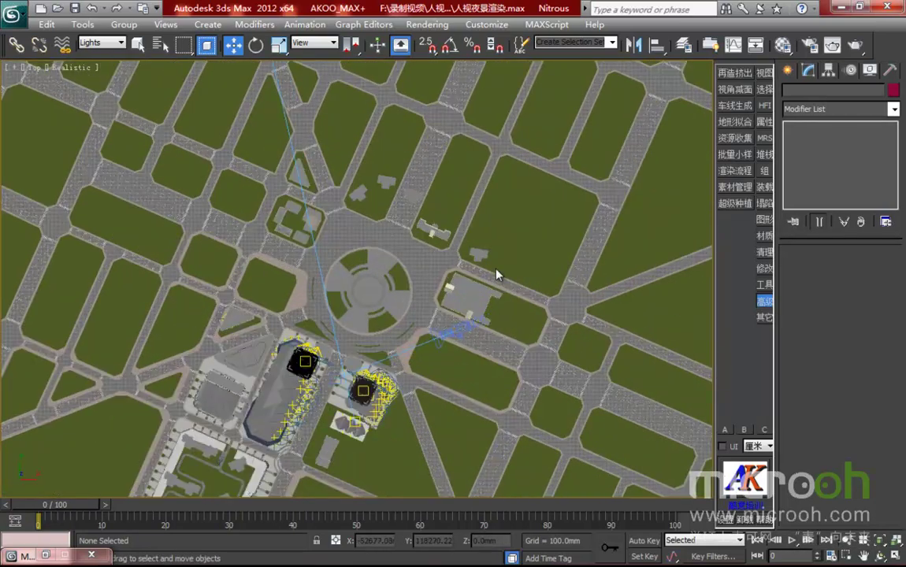
pyautogui.moveTo(422, 443); pyautogui.dragTo(495, 268, button='middle')
pyautogui.scroll(4, 496, 268)
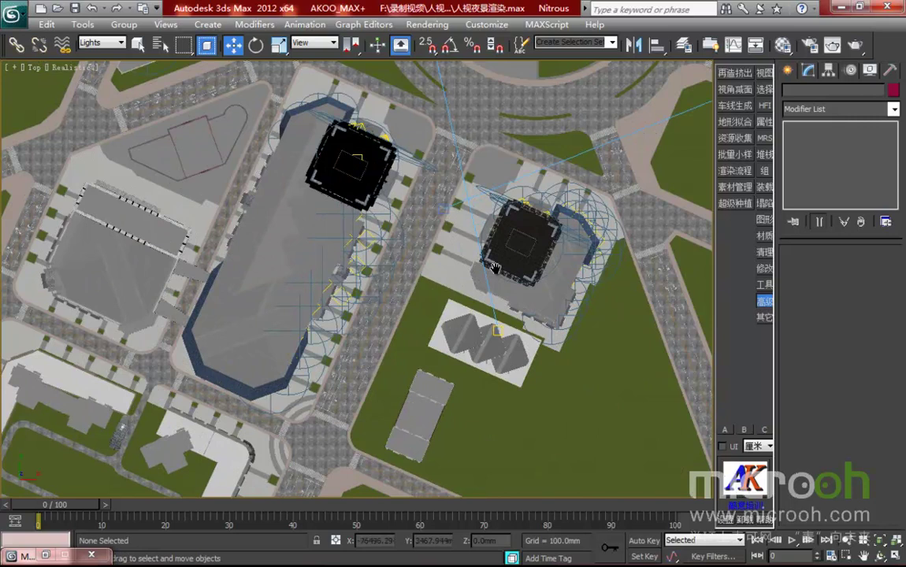
pyautogui.moveTo(640, 166); pyautogui.dragTo(492, 269, button='middle')
pyautogui.press('d')
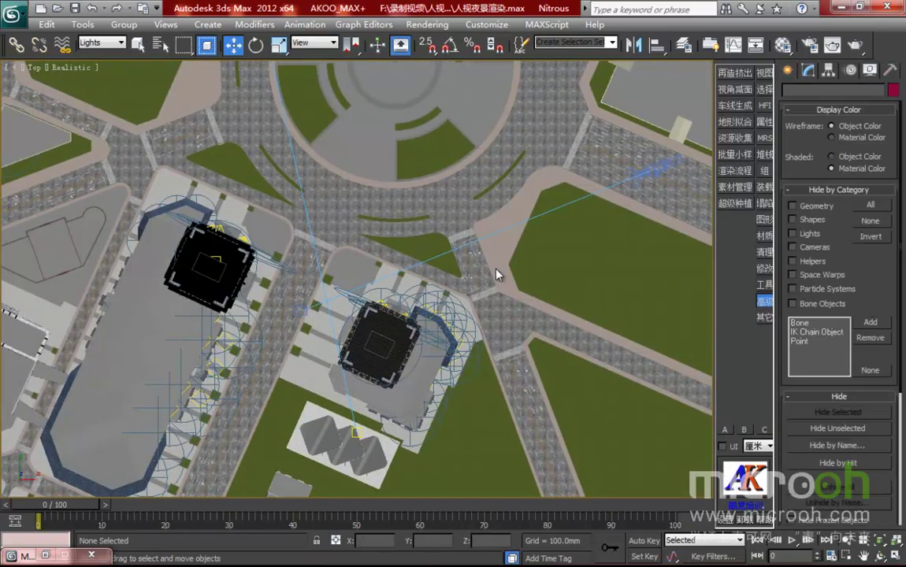
pyautogui.hotkey('shift', 'l')
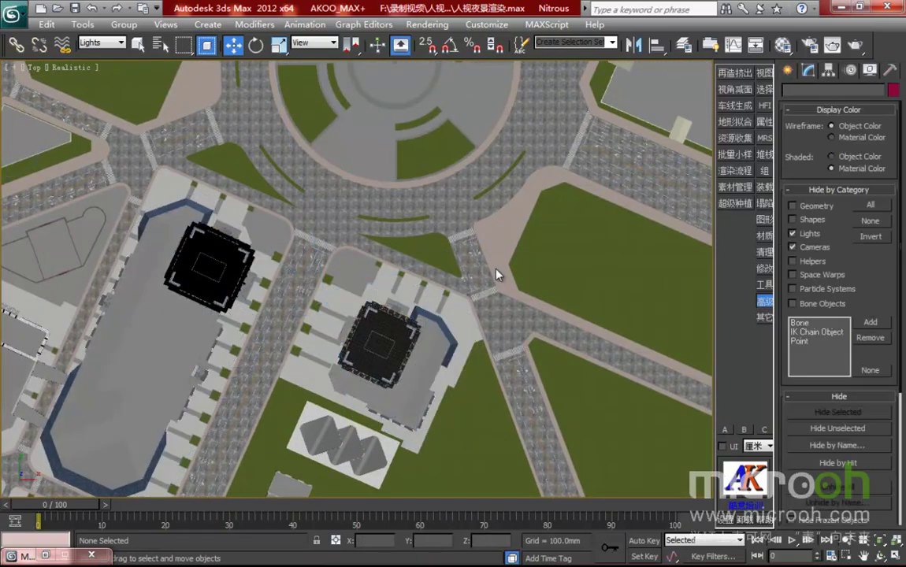
# Step: Merge the tree-0157 model from the 01-常用-树木 folder and place it on a planter beside the right-hand tower
pyautogui.scroll(4, 496, 270)
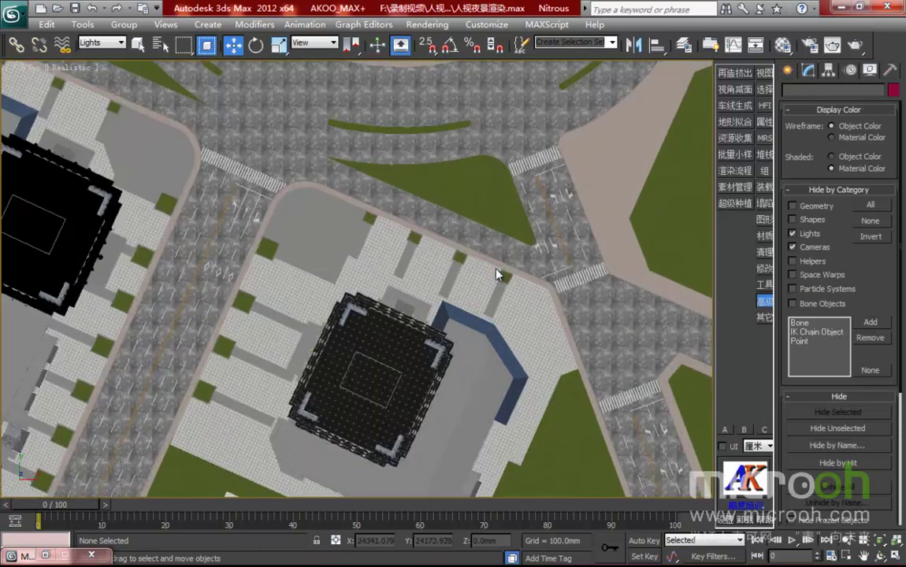
pyautogui.moveTo(498, 274); pyautogui.dragTo(497, 270, button='middle')
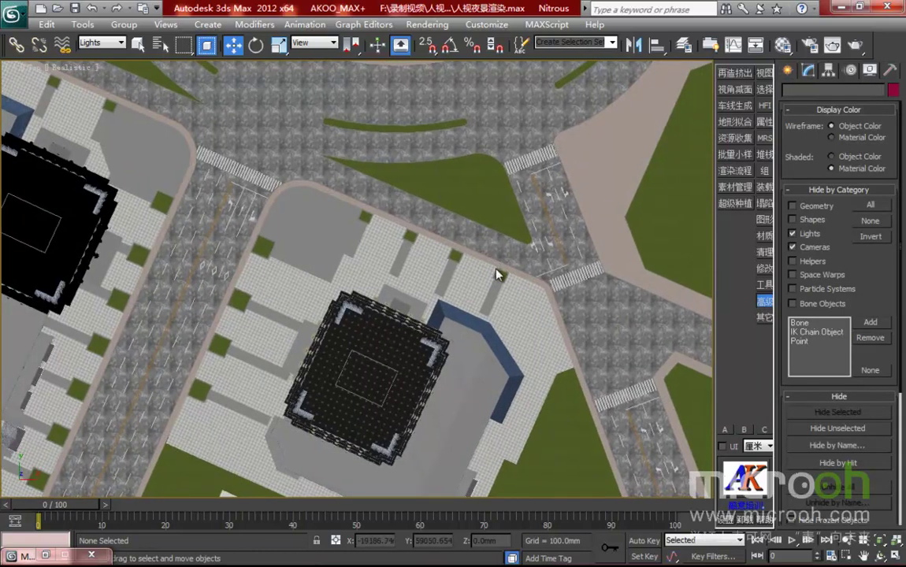
pyautogui.moveTo(496, 274); pyautogui.dragTo(658, 322, button='middle')
pyautogui.scroll(2, 497, 270)
pyautogui.moveTo(496, 269); pyautogui.dragTo(497, 275, button='middle')
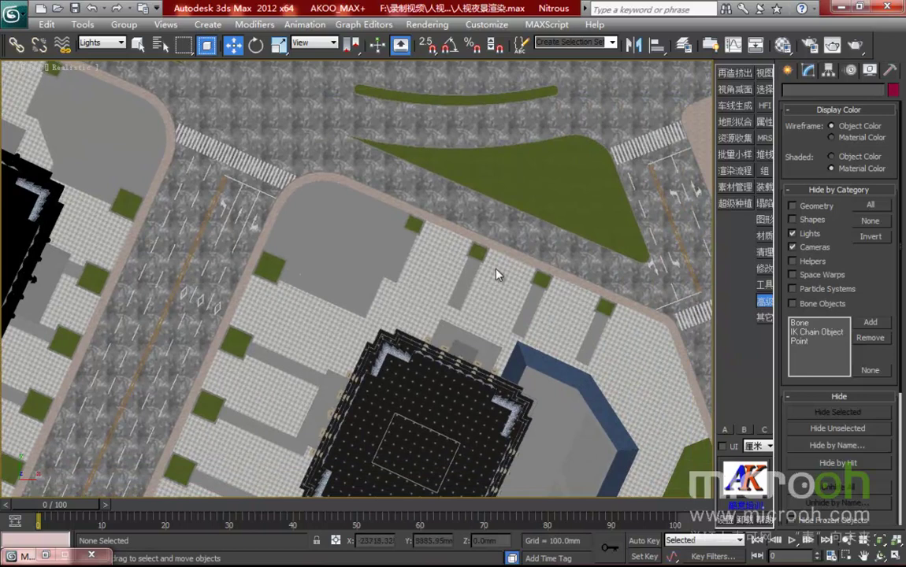
pyautogui.hotkey('alt', 'Tab')
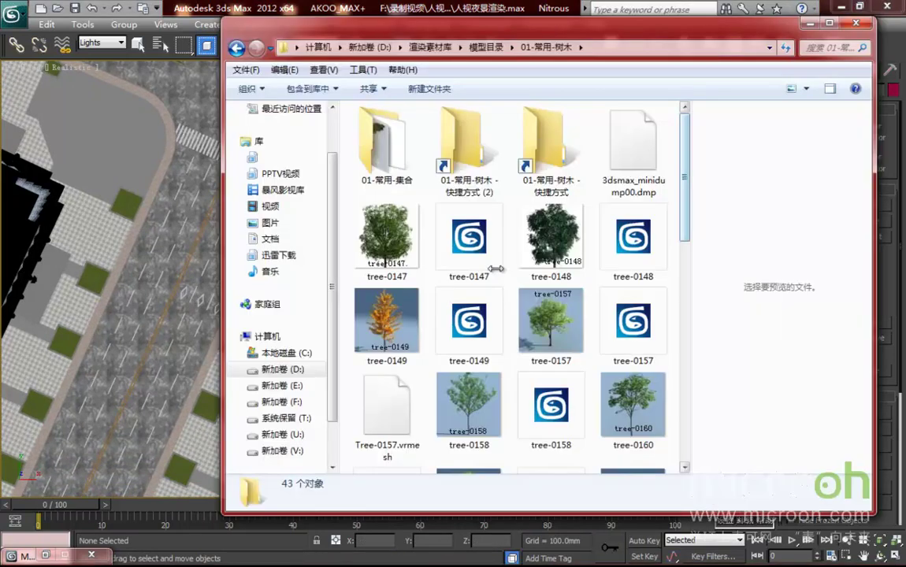
pyautogui.moveTo(820, 269); pyautogui.dragTo(823, 268)
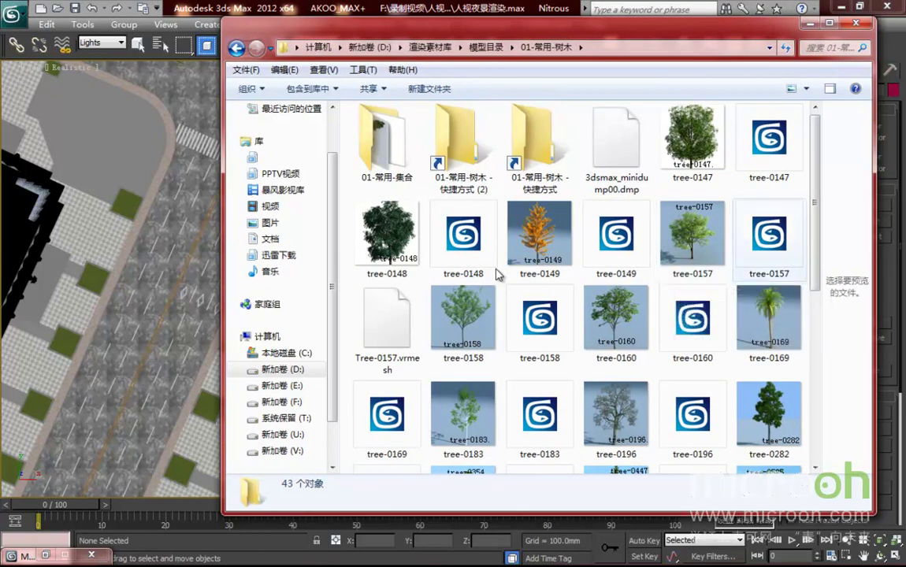
pyautogui.click(769, 241)
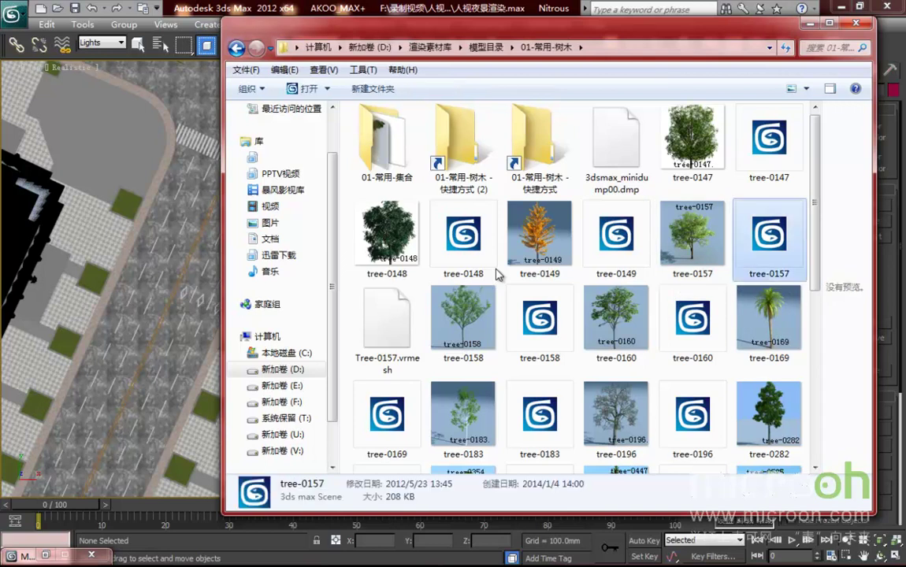
pyautogui.moveTo(626, 27); pyautogui.dragTo(498, 275)
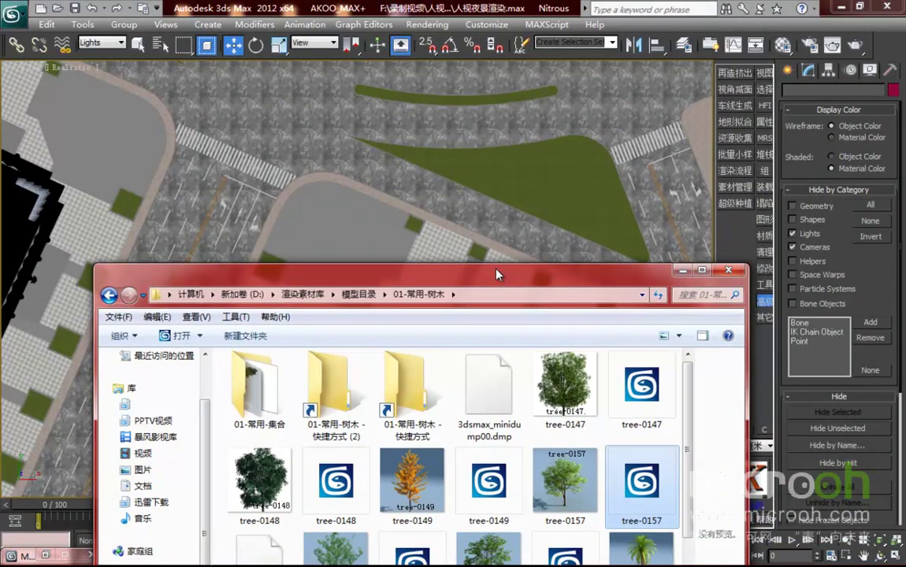
pyautogui.moveTo(497, 275); pyautogui.dragTo(497, 275)
pyautogui.click(621, 235)
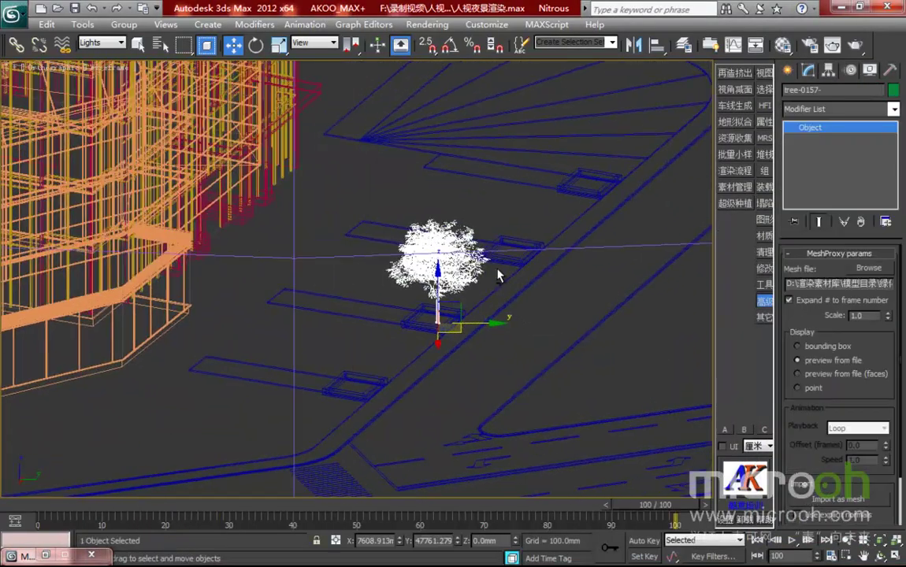
# Step: Gauge the tree's height in the front view with a temporary box, and undo the box
pyautogui.keyDown('alt'); pyautogui.moveTo(497, 274); pyautogui.dragTo(497, 274, button='middle'); pyautogui.keyUp('alt')
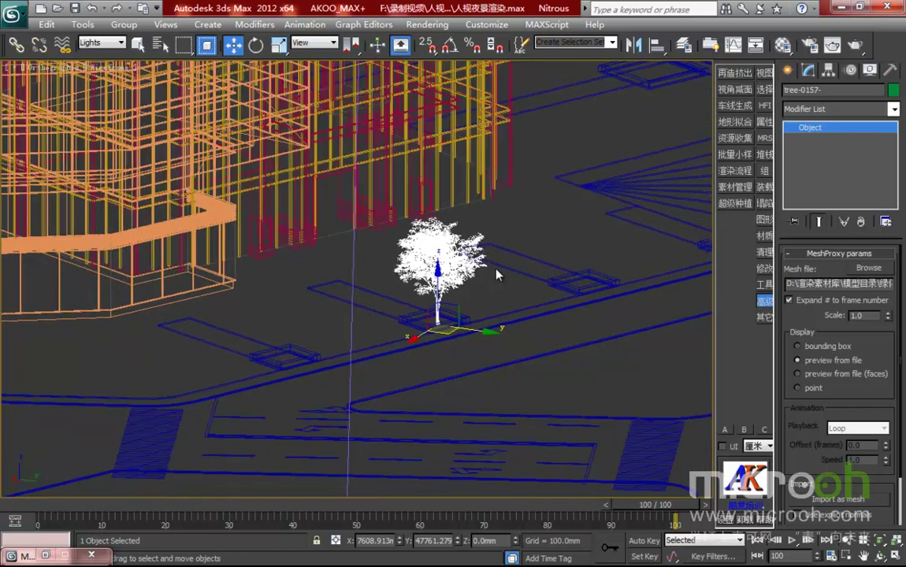
pyautogui.moveTo(447, 244); pyautogui.dragTo(495, 268, button='middle')
pyautogui.press('f')
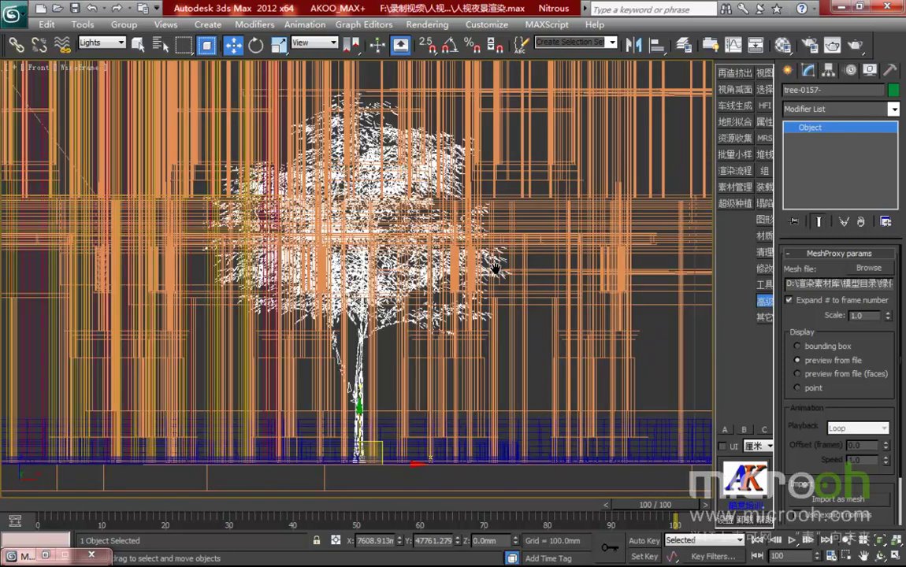
pyautogui.scroll(-3, 496, 274)
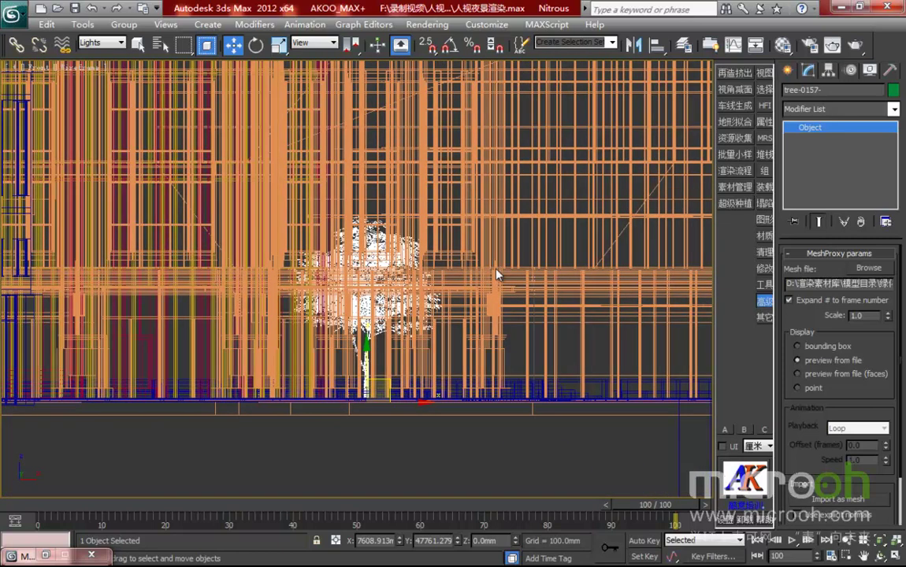
pyautogui.press('1')
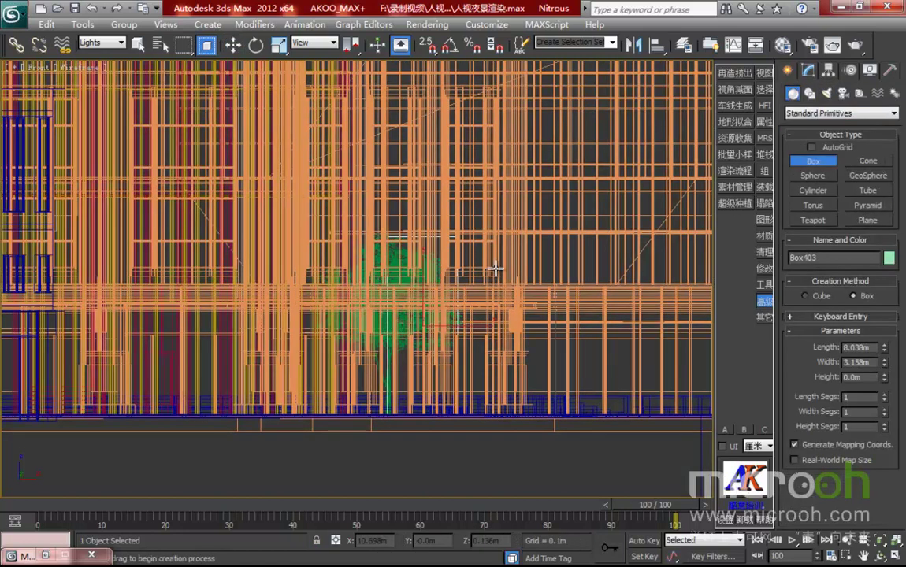
pyautogui.hotkey('ctrl', 'z')
# Step: Scale the tree-0157 model uniformly to 120%
pyautogui.moveTo(436, 257); pyautogui.dragTo(497, 269, button='middle')
pyautogui.press('r')
pyautogui.press('F12')
pyautogui.doubleClick(766, 257)
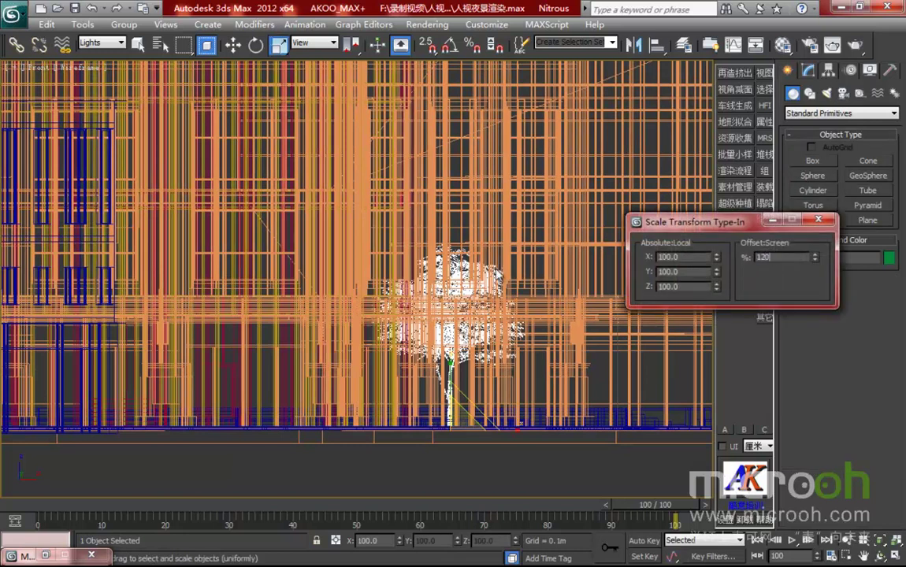
pyautogui.write('120')
pyautogui.press('Return')
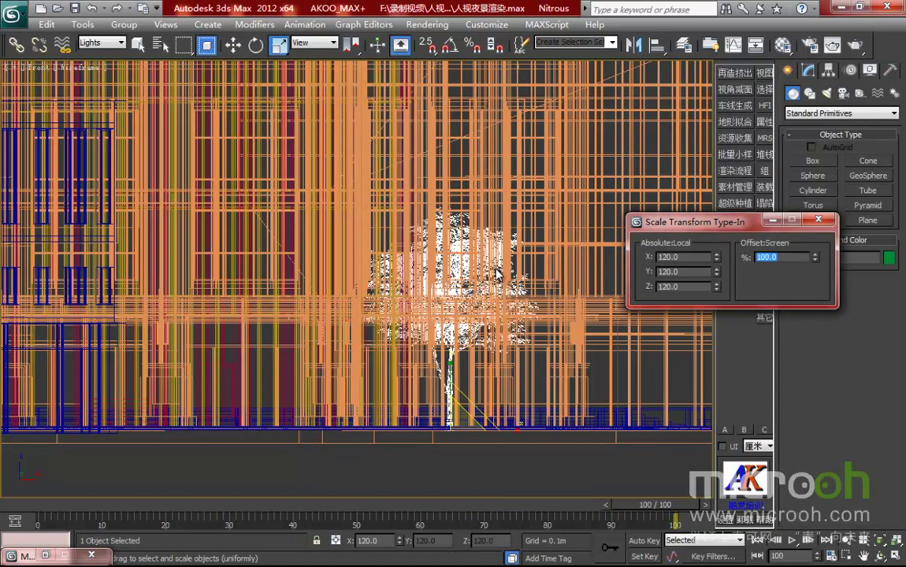
pyautogui.press('F12')
# Step: Clone the scaled tree in the top view onto the other planters along the street edge north of the right-hand tower
pyautogui.moveTo(497, 275); pyautogui.dragTo(452, 257, button='middle')
pyautogui.press('t')
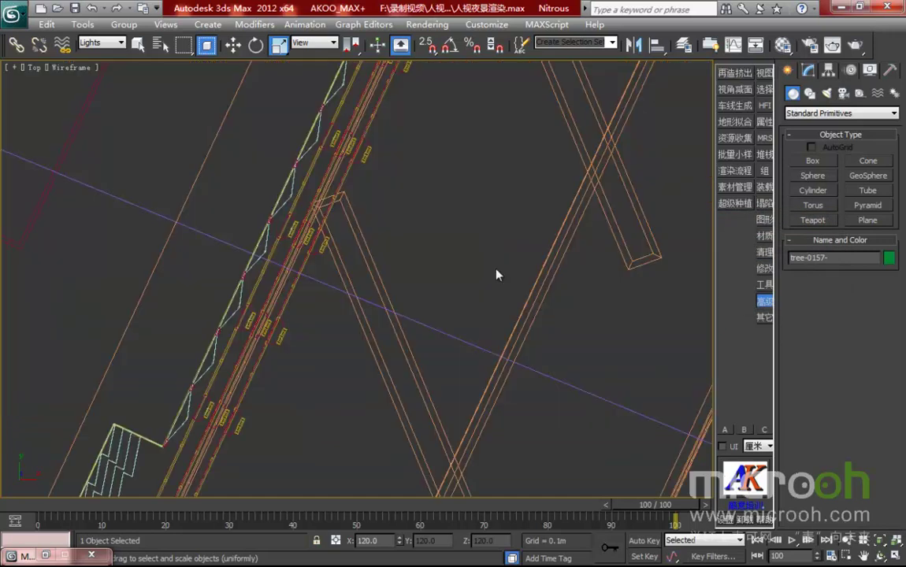
pyautogui.scroll(-5, 496, 274)
pyautogui.press('w')
pyautogui.moveTo(358, 207)
pyautogui.keyDown('shift'); pyautogui.mouseDown()
pyautogui.moveTo(505, 268)
pyautogui.moveTo(495, 269)
pyautogui.mouseUp(); pyautogui.keyUp('shift')
pyautogui.press('Return')
pyautogui.moveTo(496, 269); pyautogui.dragTo(642, 298, button='middle')
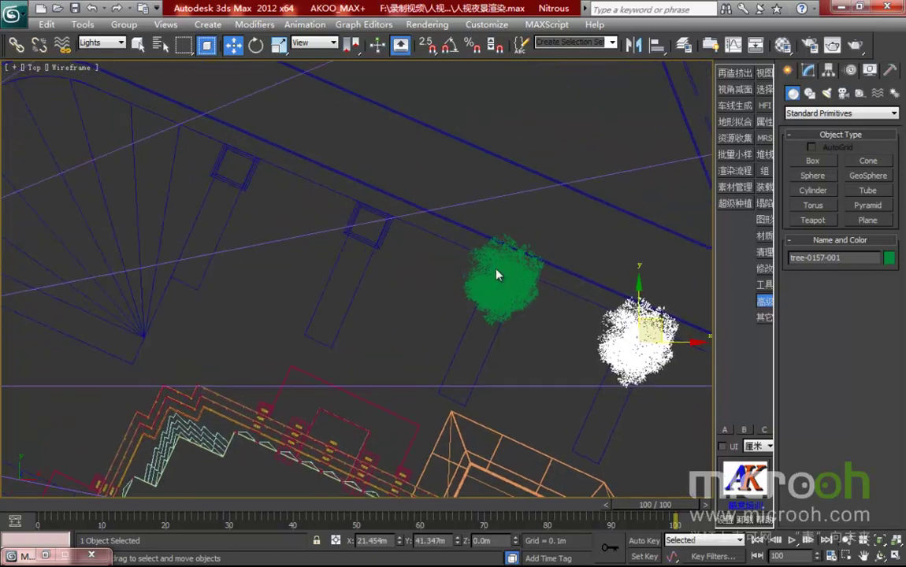
pyautogui.moveTo(650, 330)
pyautogui.keyDown('shift'); pyautogui.mouseDown()
pyautogui.moveTo(428, 207)
pyautogui.moveTo(385, 211)
pyautogui.mouseUp(); pyautogui.keyUp('shift')
pyautogui.press('Return')
pyautogui.moveTo(362, 189); pyautogui.dragTo(497, 270, button='middle')
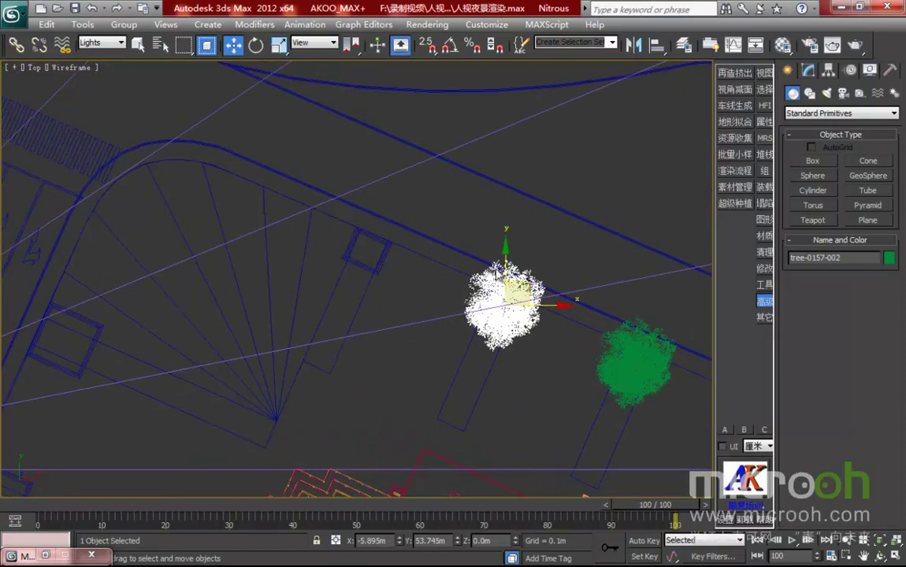
pyautogui.moveTo(516, 293)
pyautogui.keyDown('shift'); pyautogui.mouseDown()
pyautogui.moveTo(457, 251)
pyautogui.moveTo(375, 225)
pyautogui.mouseUp(); pyautogui.keyUp('shift')
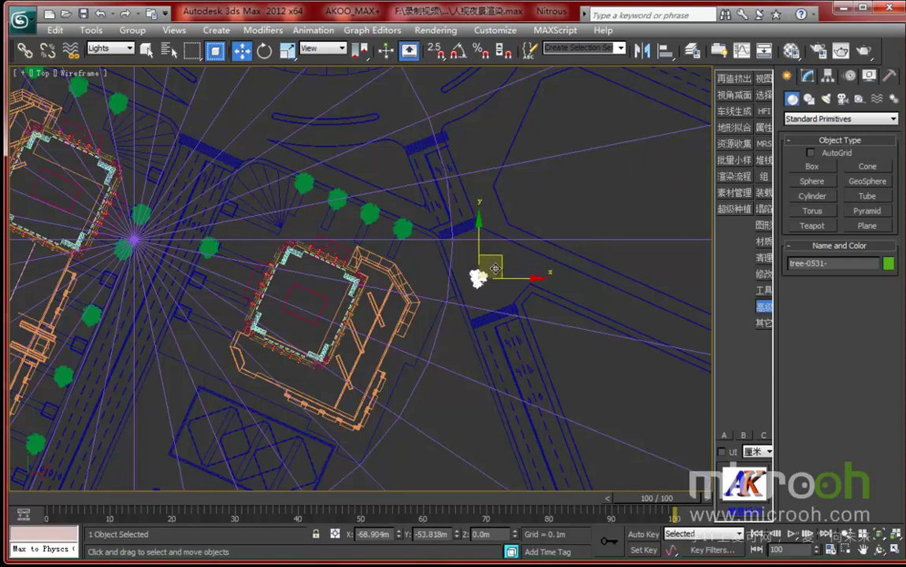
# Step: Move tree-0531 to the roadside northeast of the towers, at about X 133 m, Y 93.1 m, with the Camera001 view shown alongside
pyautogui.moveTo(478, 277); pyautogui.dragTo(544, 241)
pyautogui.moveTo(496, 269); pyautogui.dragTo(412, 394, button='middle')
pyautogui.moveTo(460, 369); pyautogui.dragTo(550, 214)
pyautogui.moveTo(496, 269); pyautogui.dragTo(423, 292, button='middle')
pyautogui.moveTo(464, 251); pyautogui.dragTo(521, 251)
pyautogui.hotkey('alt', 'w')
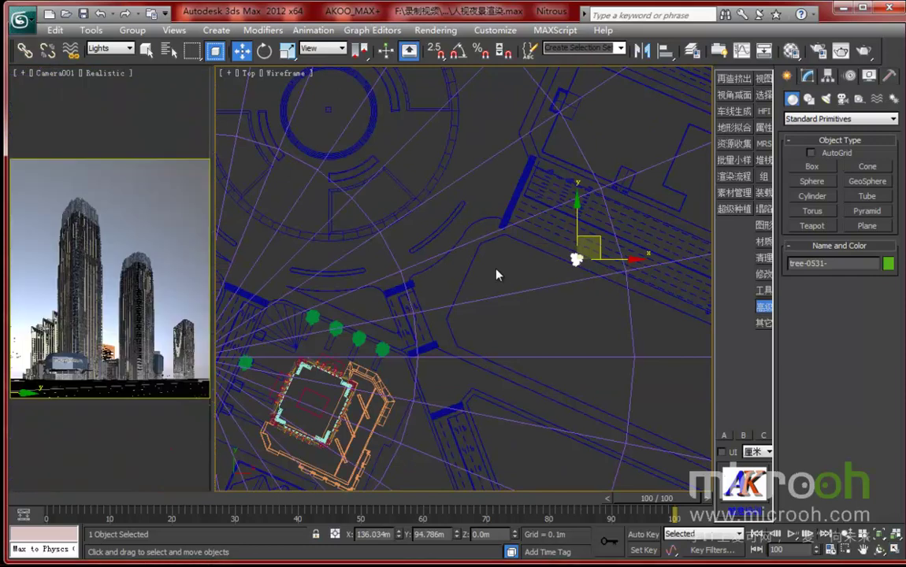
pyautogui.moveTo(586, 249)
pyautogui.mouseDown()
pyautogui.moveTo(556, 239)
pyautogui.moveTo(582, 252)
pyautogui.mouseUp()
# Step: Deselect the tree, show the Camera001 view in wireframe, and restrict selection to VRayProxy objects
pyautogui.rightClick(108, 353)
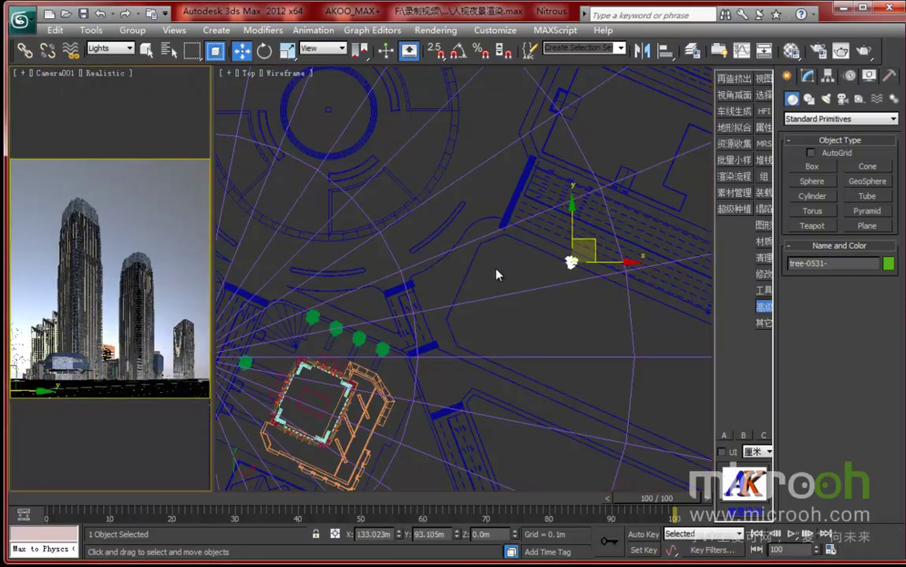
pyautogui.hotkey('ctrl', 'd')
pyautogui.press('F3')
pyautogui.click(496, 274)
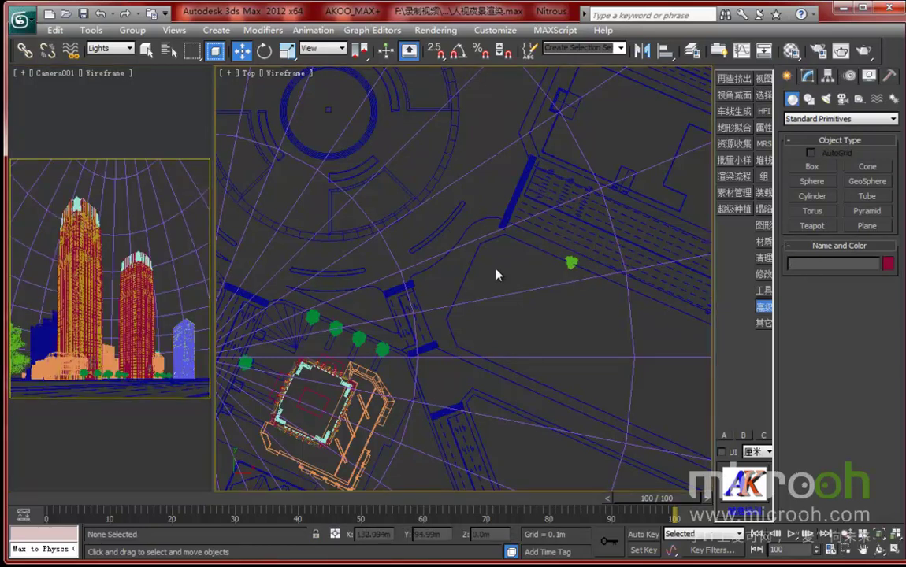
pyautogui.click(111, 48)
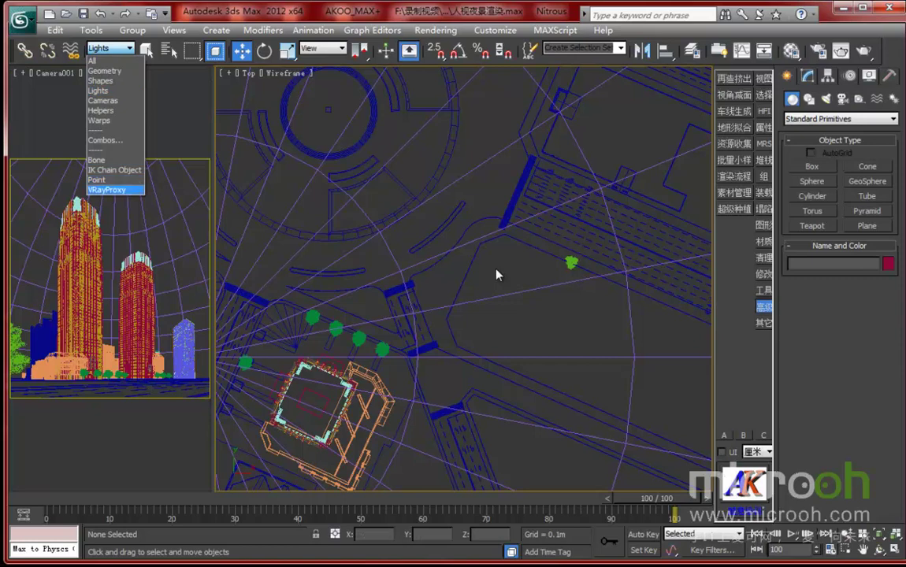
pyautogui.click(111, 191)
# Step: Adjust the position of tree-0531 and clone it along the road edge near the crosswalk east of the right-hand tower
pyautogui.click(571, 261)
pyautogui.moveTo(572, 261); pyautogui.dragTo(575, 257)
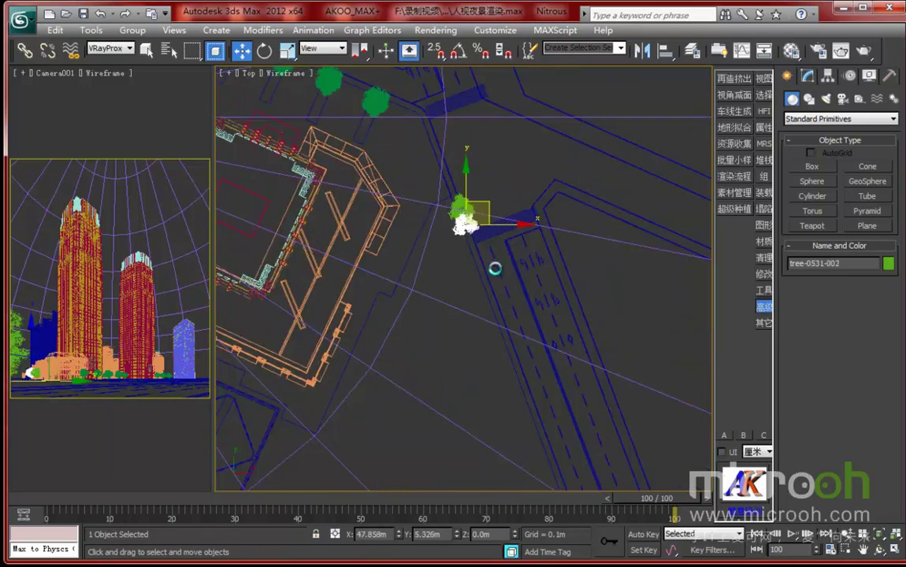
pyautogui.moveTo(493, 265)
pyautogui.keyDown('shift'); pyautogui.mouseDown()
pyautogui.moveTo(534, 380)
pyautogui.moveTo(525, 316)
pyautogui.mouseUp(); pyautogui.keyUp('shift')
pyautogui.press('Return')
# Step: Clone tree-0531 beside the crosswalk and farther along the road edge north of the triangular plot
pyautogui.moveTo(495, 269); pyautogui.dragTo(494, 269)
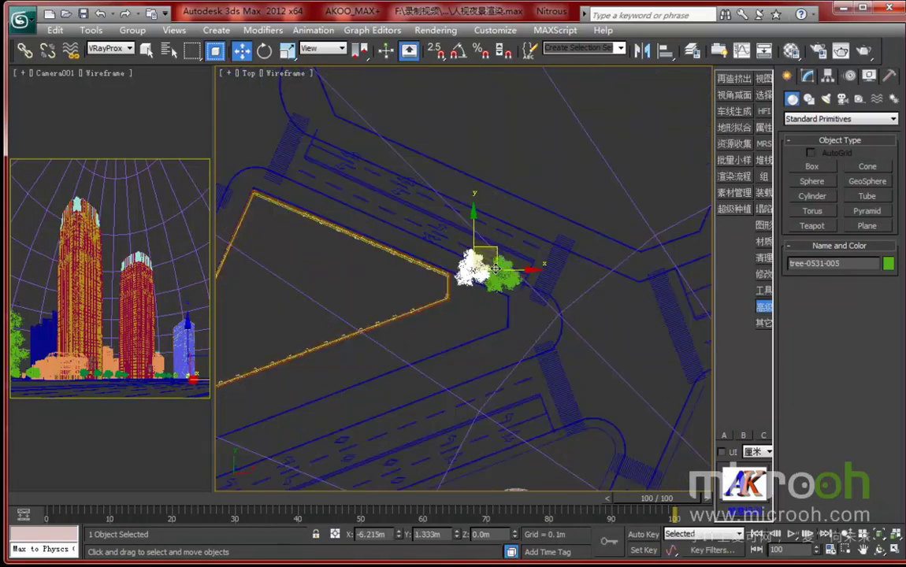
pyautogui.moveTo(495, 269)
pyautogui.keyDown('shift'); pyautogui.mouseDown()
pyautogui.moveTo(497, 260)
pyautogui.moveTo(495, 269)
pyautogui.moveTo(381, 200)
pyautogui.moveTo(498, 274)
pyautogui.mouseUp(); pyautogui.keyUp('shift')
pyautogui.press('Return')
pyautogui.press('e')
pyautogui.press('w')
pyautogui.press('Return')
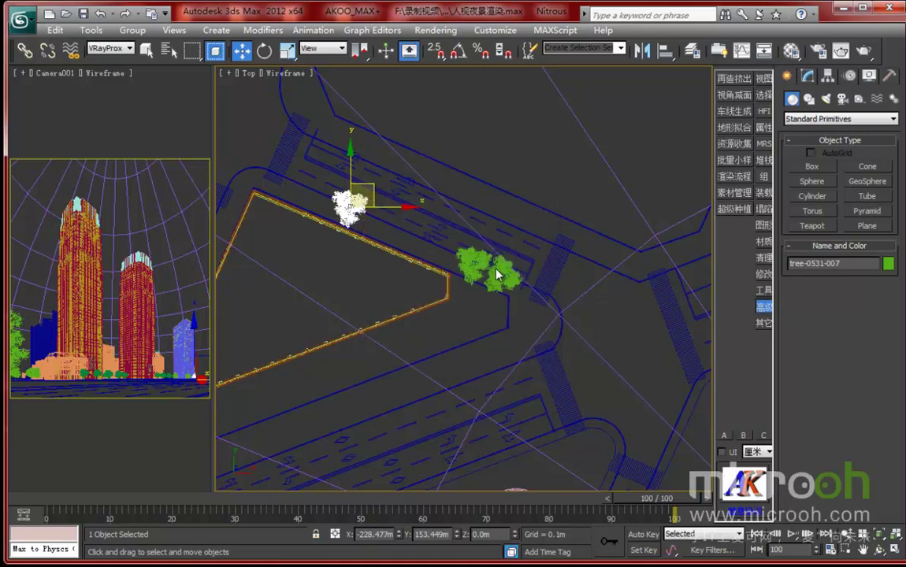
# Step: Add one more instance of the tree near the triangular plot's northwest corner
pyautogui.moveTo(497, 274); pyautogui.dragTo(646, 313, button='middle')
pyautogui.moveTo(495, 269)
pyautogui.keyDown('shift'); pyautogui.mouseDown()
pyautogui.moveTo(450, 253)
pyautogui.moveTo(492, 265)
pyautogui.mouseUp(); pyautogui.keyUp('shift')
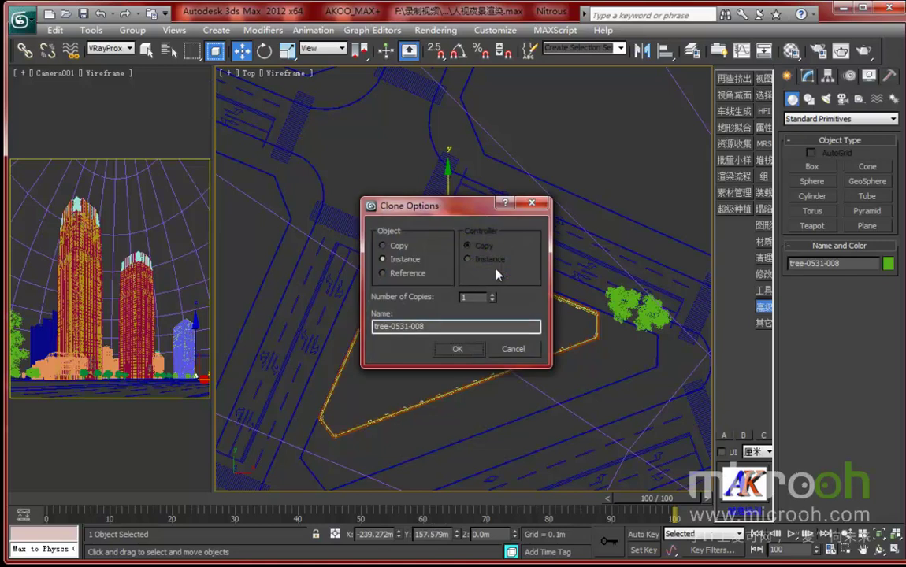
pyautogui.press('Return')
# Step: Clone the tree twice across the junction, placing both copies along the next block's road edge beside the crosswalk
pyautogui.moveTo(558, 297); pyautogui.dragTo(495, 269, button='middle')
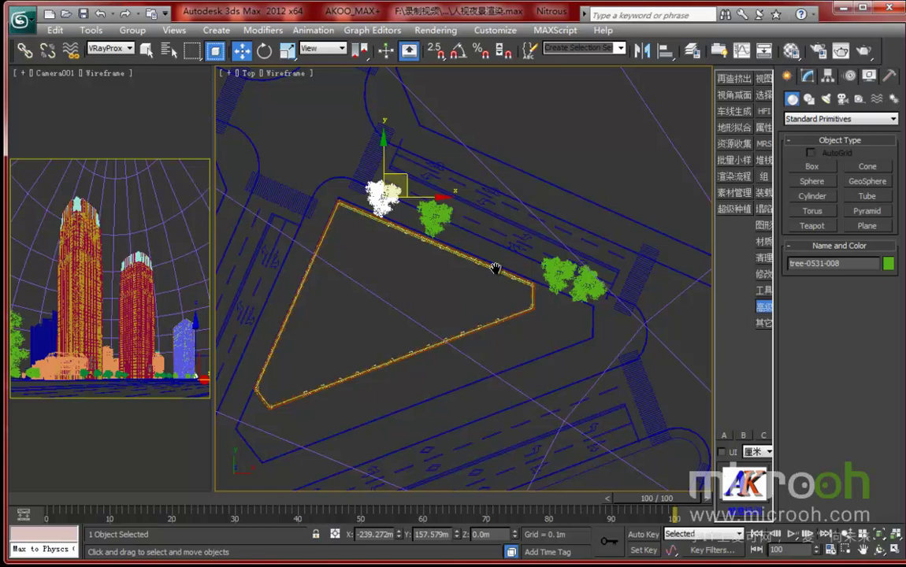
pyautogui.scroll(-3, 495, 268)
pyautogui.scroll(3, 496, 269)
pyautogui.moveTo(452, 249); pyautogui.dragTo(495, 268, button='middle')
pyautogui.moveTo(428, 217)
pyautogui.keyDown('shift'); pyautogui.mouseDown()
pyautogui.moveTo(359, 218)
pyautogui.moveTo(336, 261)
pyautogui.moveTo(344, 267)
pyautogui.moveTo(313, 165)
pyautogui.moveTo(250, 120)
pyautogui.mouseUp(); pyautogui.keyUp('shift')
pyautogui.press('Return')
pyautogui.moveTo(239, 219); pyautogui.dragTo(496, 269, button='middle')
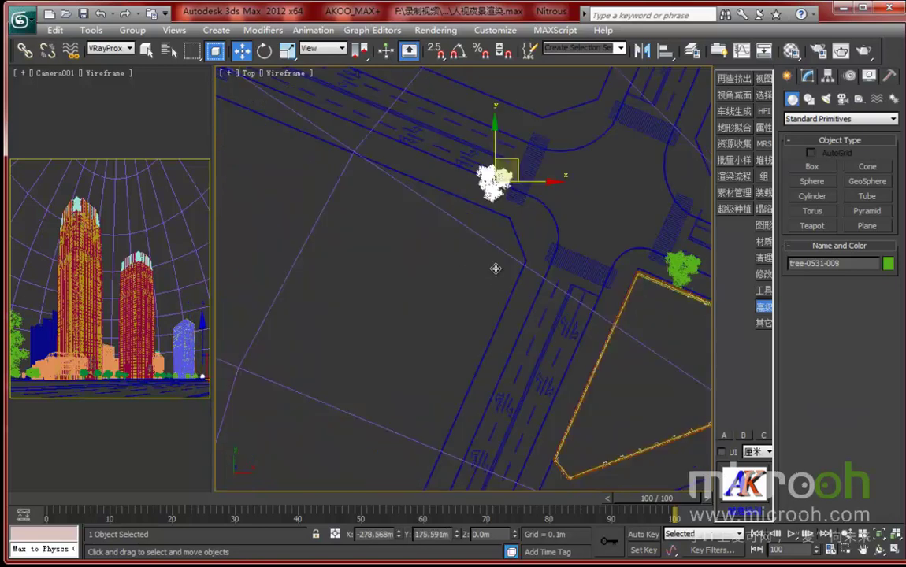
pyautogui.keyDown('shift'); pyautogui.moveTo(504, 171); pyautogui.dragTo(464, 152); pyautogui.keyUp('shift')
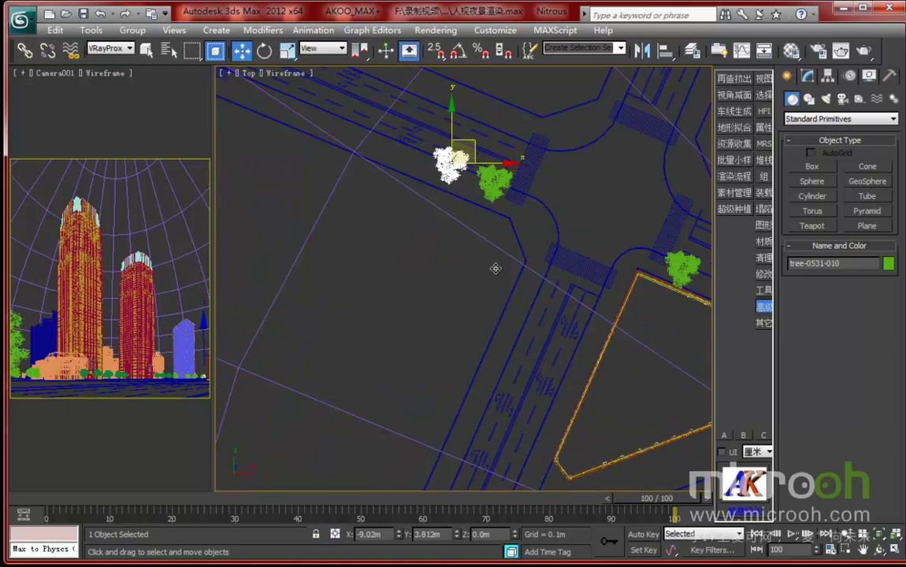
pyautogui.press('Return')
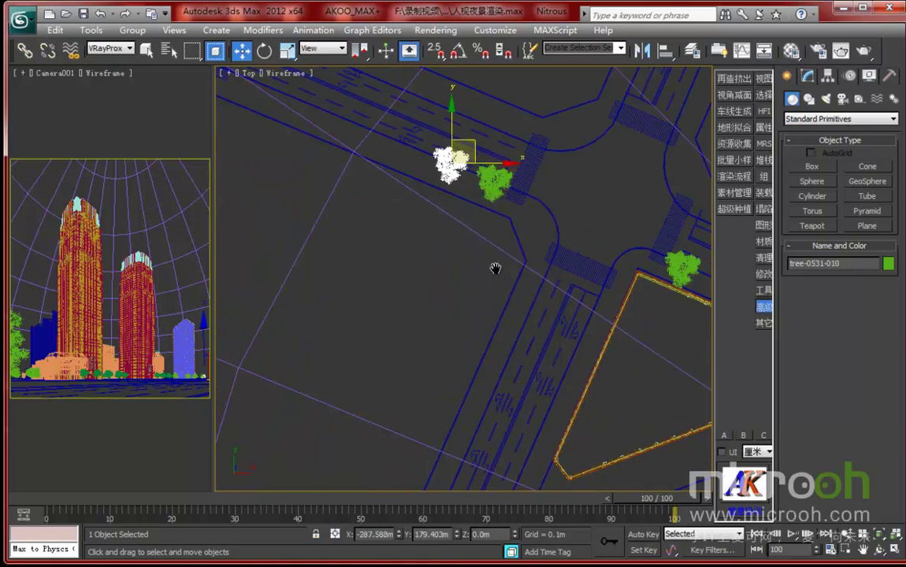
# Step: Clone tree-0531 as one more instance farther northwest along the next block's road edge
pyautogui.moveTo(358, 184); pyautogui.dragTo(496, 269, button='middle')
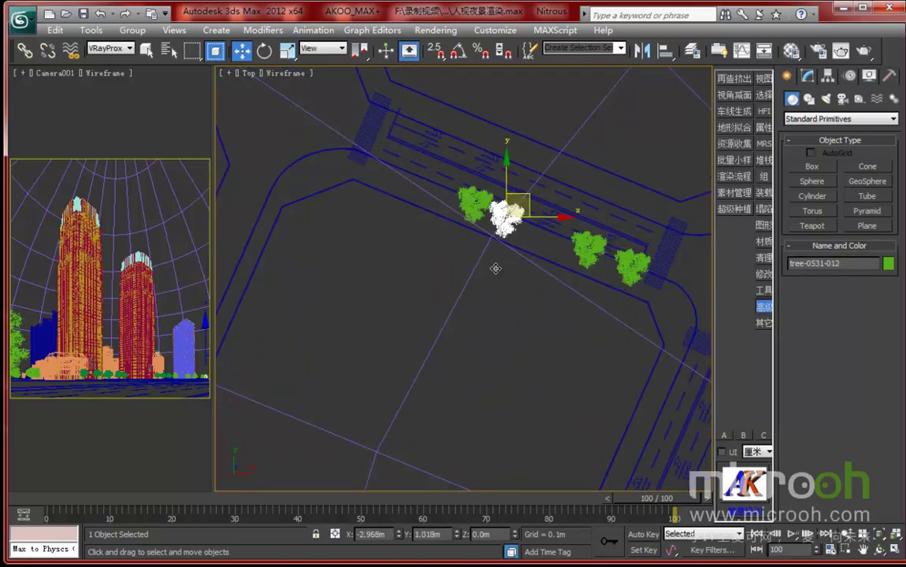
pyautogui.keyDown('shift'); pyautogui.moveTo(506, 217); pyautogui.dragTo(461, 193); pyautogui.keyUp('shift')
pyautogui.keyDown('shift'); pyautogui.moveTo(496, 268); pyautogui.dragTo(497, 274); pyautogui.keyUp('shift')
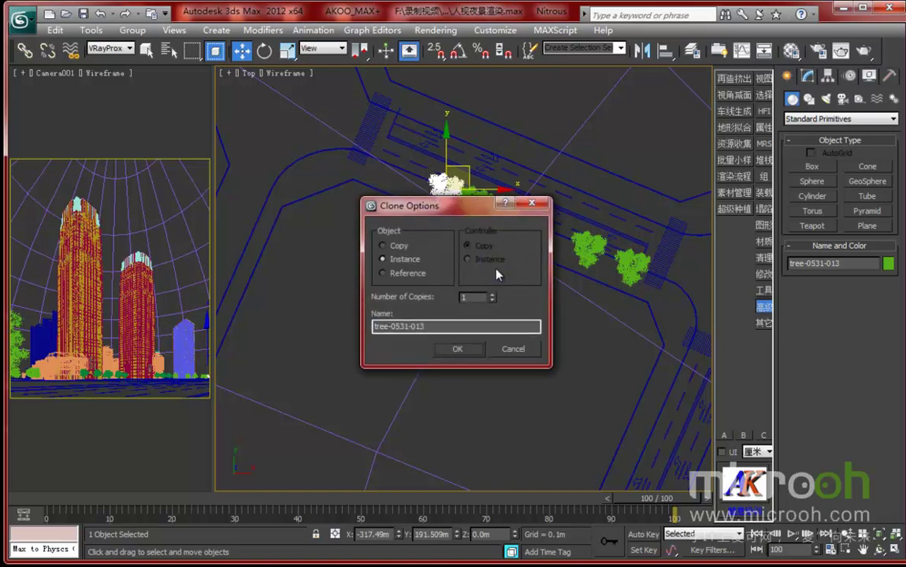
pyautogui.press('Return')
# Step: Set the selection filter to All and turn on Display as Box for the sky dome Sphere001
pyautogui.scroll(-3, 497, 274)
pyautogui.moveTo(496, 274); pyautogui.dragTo(375, 190, button='middle')
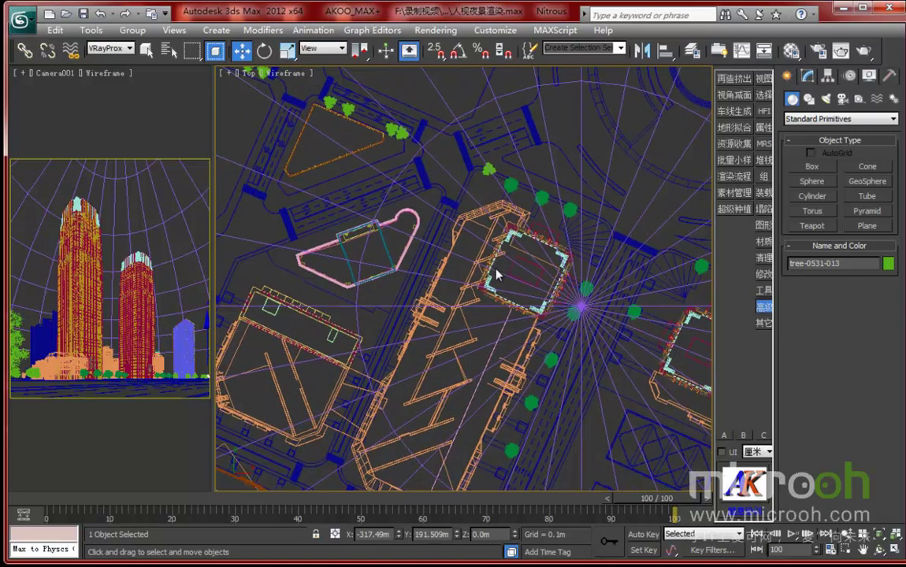
pyautogui.moveTo(496, 269); pyautogui.dragTo(327, 202, button='middle')
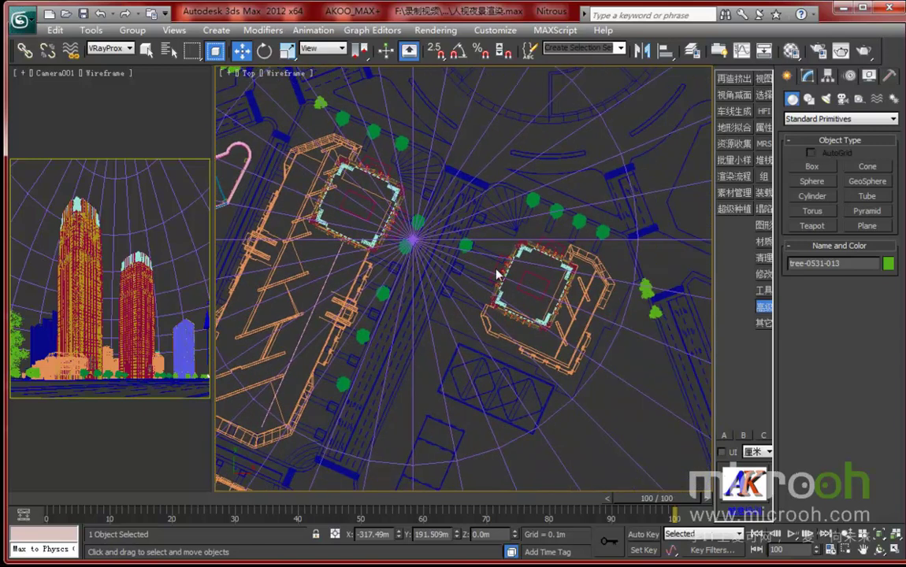
pyautogui.scroll(3, 497, 274)
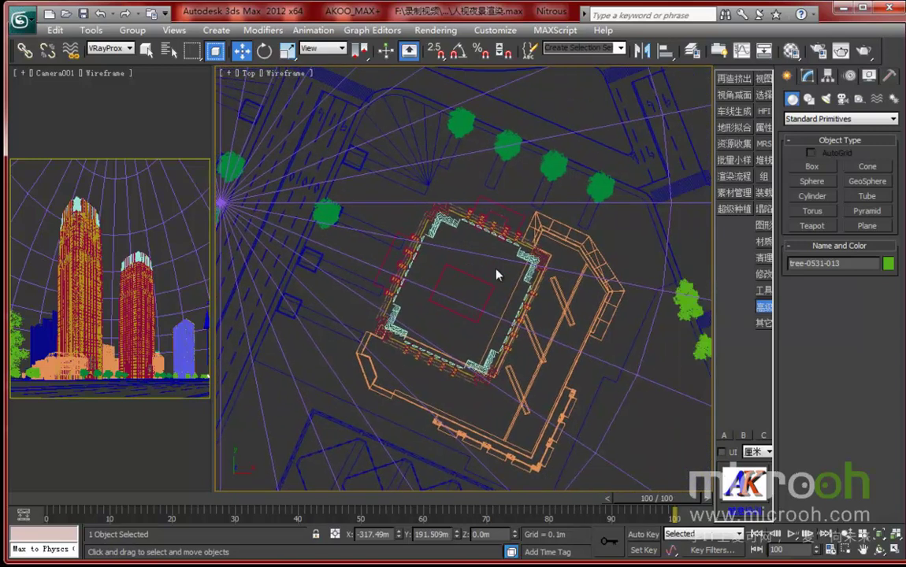
pyautogui.moveTo(496, 274)
pyautogui.mouseDown(button='middle')
pyautogui.moveTo(517, 304)
pyautogui.moveTo(497, 275)
pyautogui.mouseUp(button='middle')
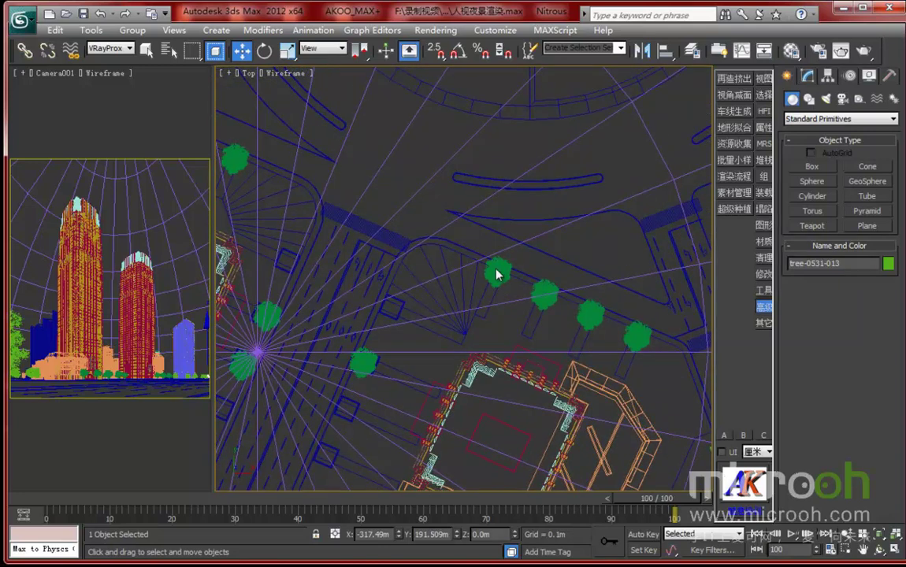
pyautogui.click(109, 48)
pyautogui.click(98, 58)
pyautogui.click(497, 274)
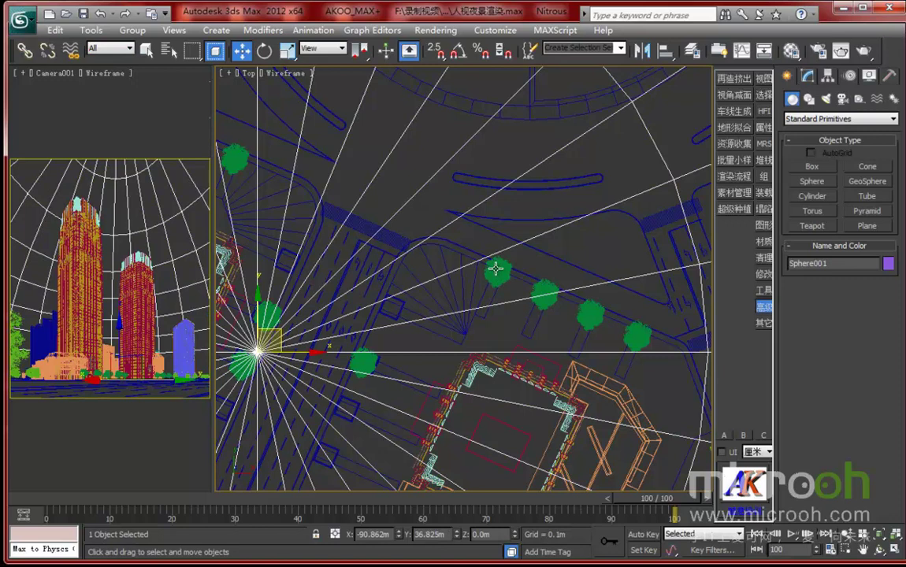
pyautogui.rightClick(497, 274)
pyautogui.click(497, 272)
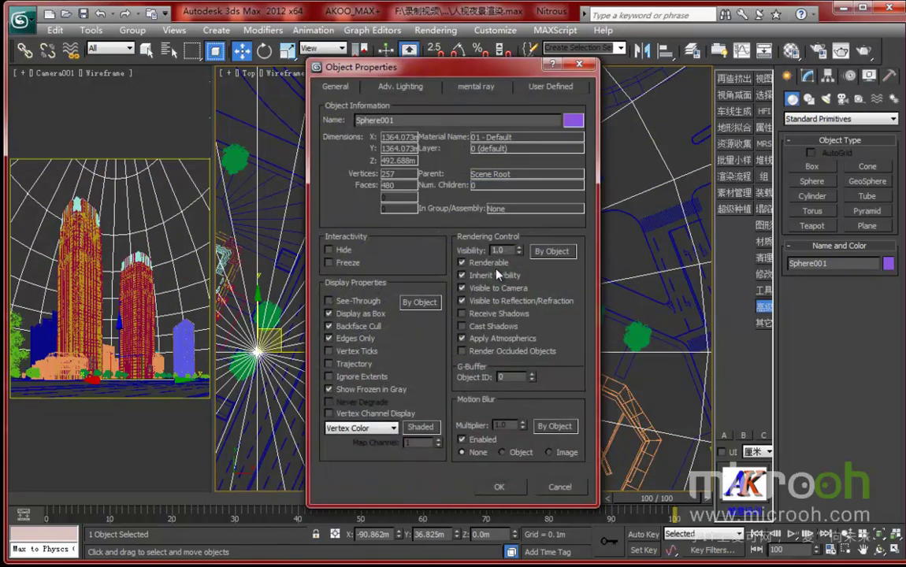
pyautogui.press('Return')
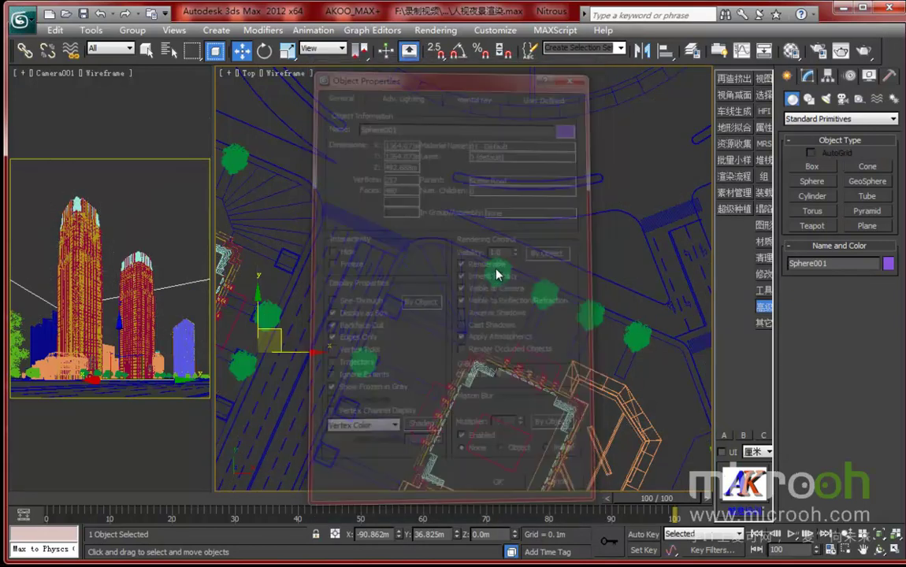
# Step: Switch to the file browser and open the 小品-室外 folder in the 模型目录 model library
pyautogui.moveTo(496, 270); pyautogui.dragTo(430, 161, button='middle')
pyautogui.scroll(2, 496, 274)
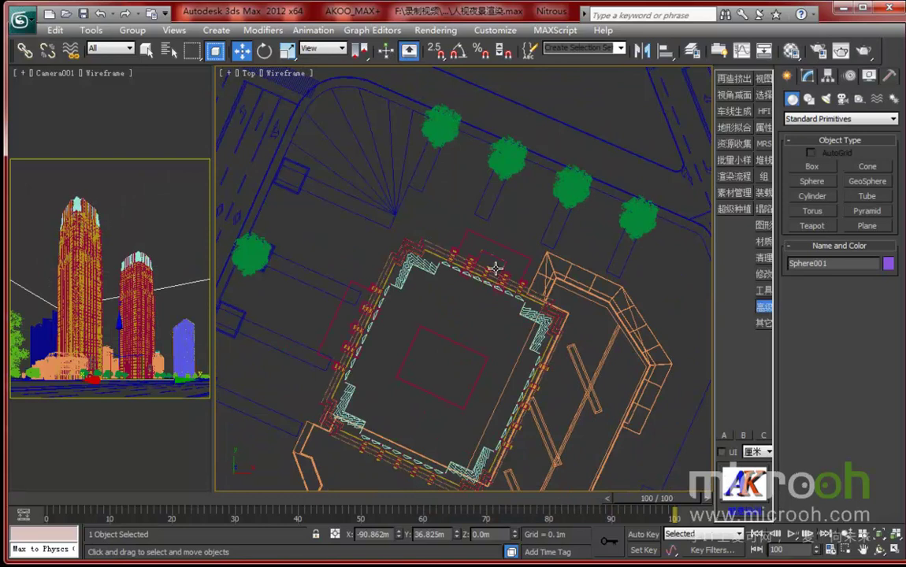
pyautogui.moveTo(495, 268); pyautogui.dragTo(494, 267, button='middle')
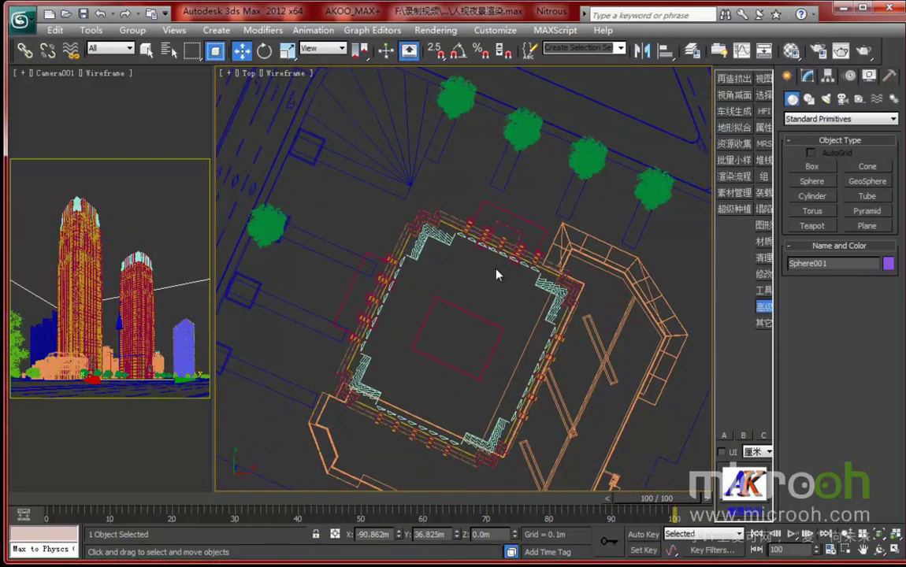
pyautogui.hotkey('alt', 'Tab')
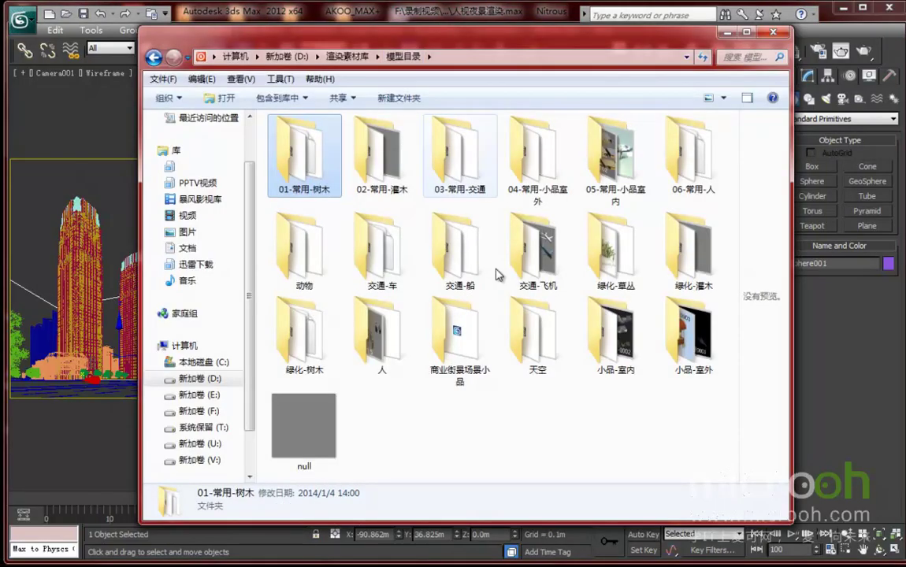
pyautogui.click(616, 337)
pyautogui.press('Right')
pyautogui.press('Return')
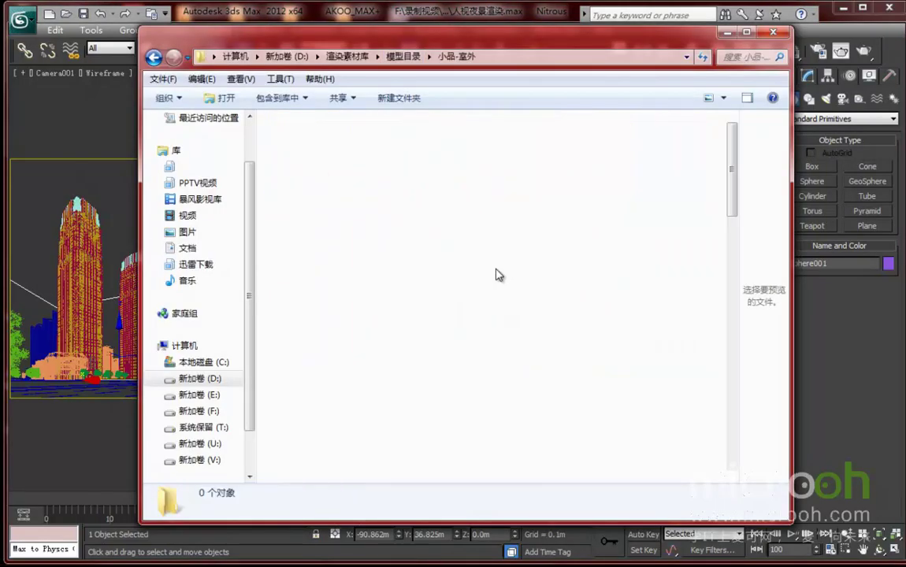
# Step: Merge the umbrella table model out-小品0015 from the 小品-室外 folder into the scene
pyautogui.scroll(-8, 496, 274)
pyautogui.scroll(-3, 496, 274)
pyautogui.click(457, 438)
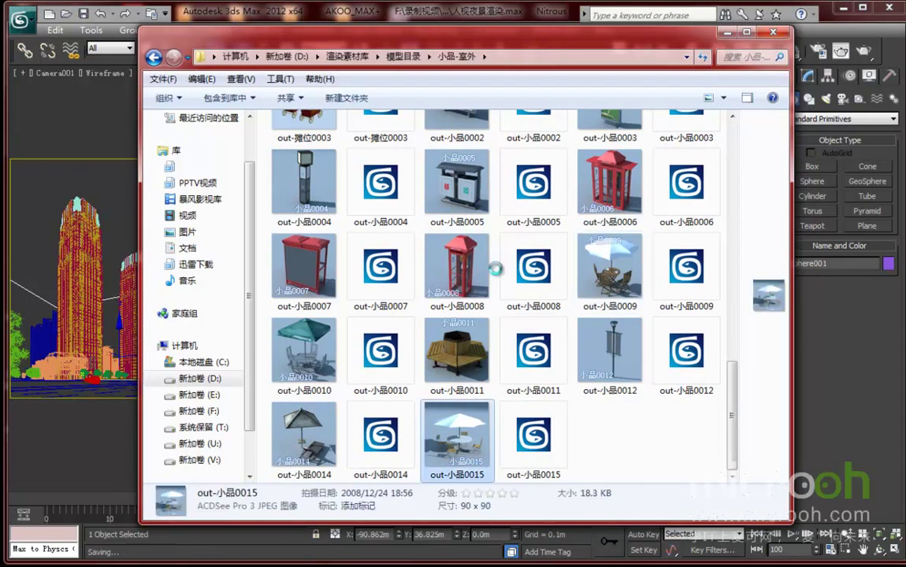
pyautogui.press('Right')
pyautogui.press('super+Right')
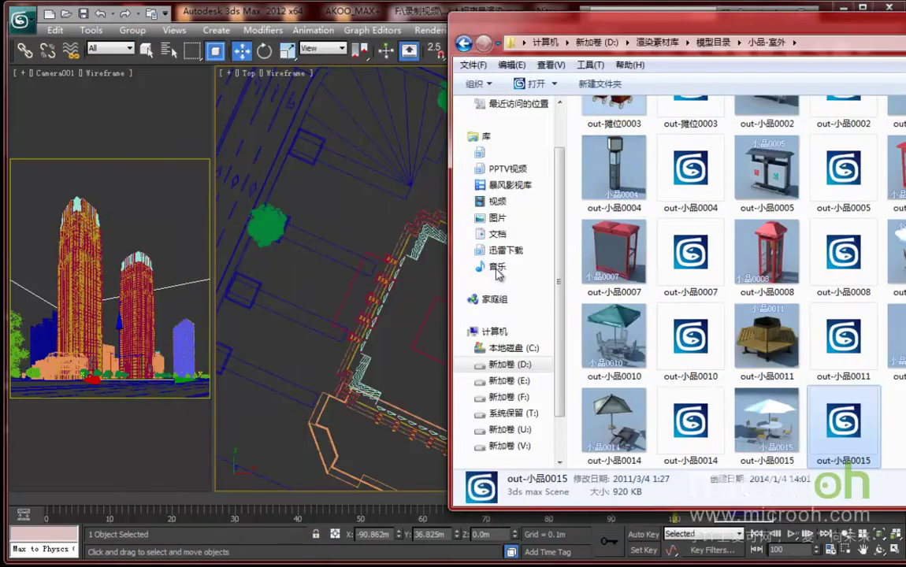
pyautogui.moveTo(843, 422); pyautogui.dragTo(354, 337)
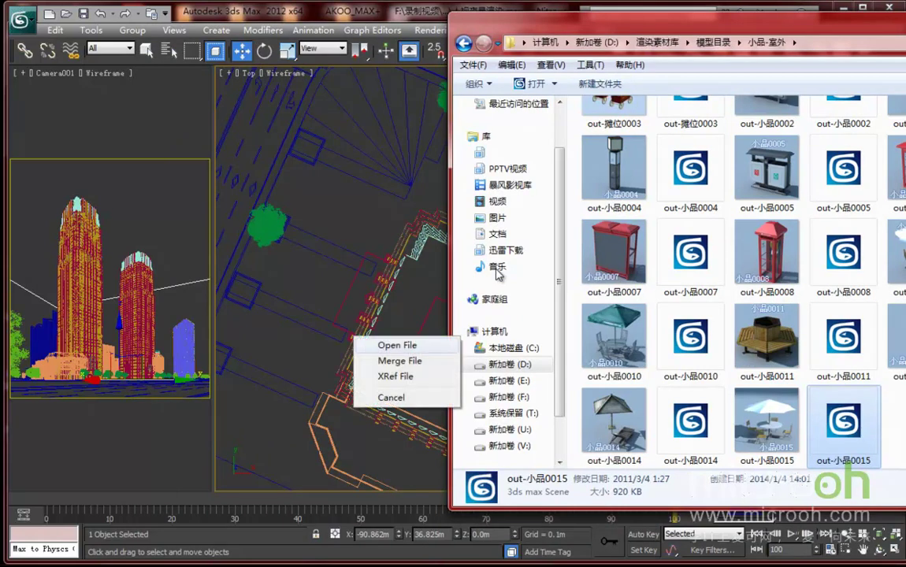
pyautogui.click(399, 361)
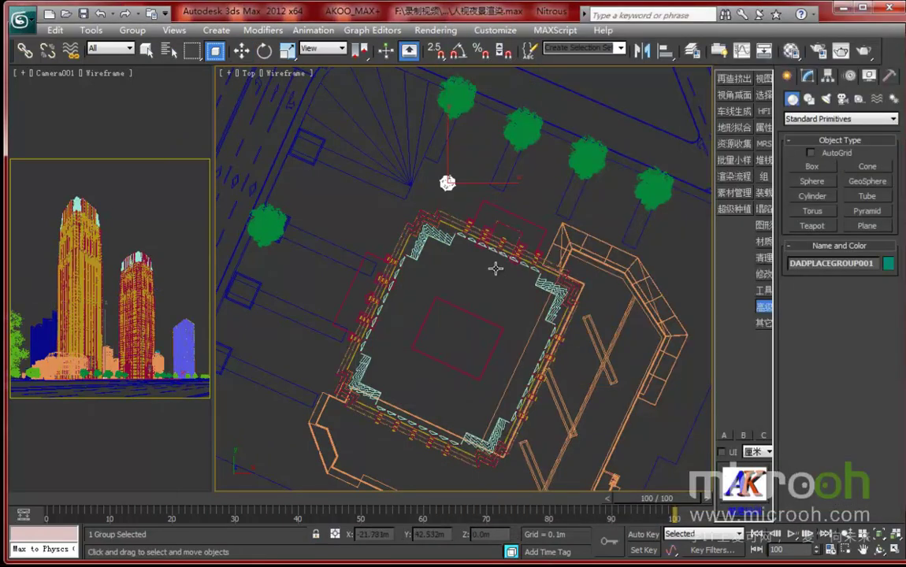
# Step: Place the umbrella table on the fan-shaped paving northwest of the right-hand tower and clone it there twice as instances
pyautogui.click(447, 183)
pyautogui.moveTo(448, 183); pyautogui.dragTo(397, 143)
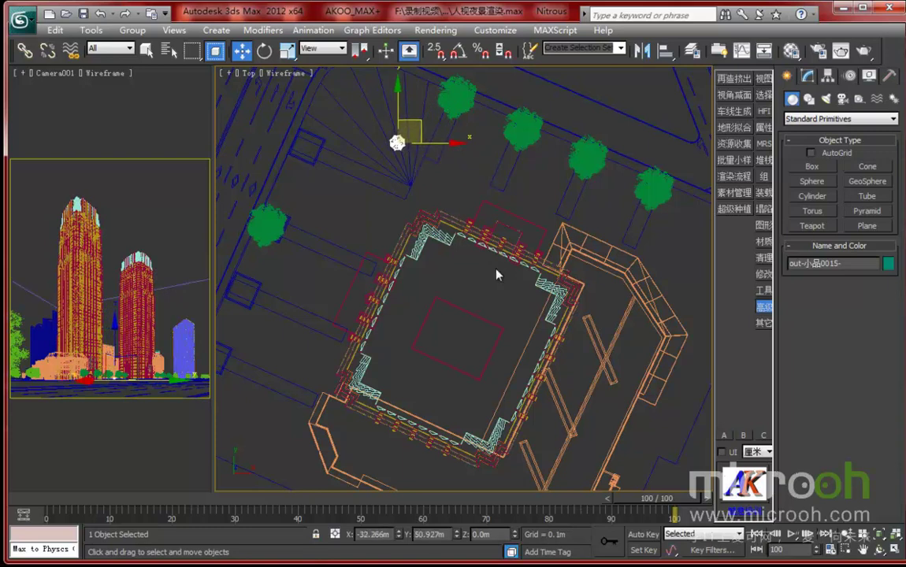
pyautogui.moveTo(496, 269); pyautogui.dragTo(498, 308, button='middle')
pyautogui.moveTo(399, 182)
pyautogui.keyDown('shift'); pyautogui.mouseDown()
pyautogui.moveTo(419, 192)
pyautogui.moveTo(412, 187)
pyautogui.mouseUp(); pyautogui.keyUp('shift')
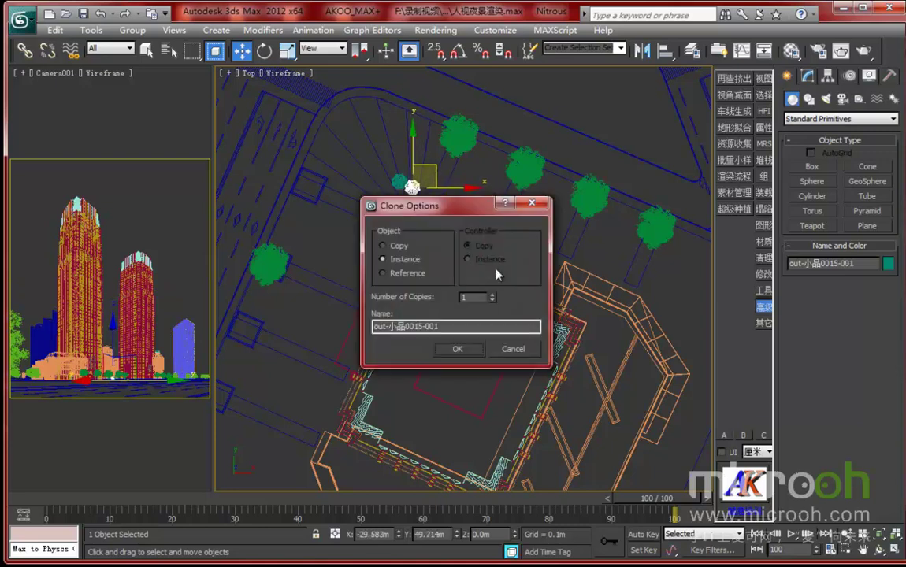
pyautogui.press('Return')
pyautogui.keyDown('shift'); pyautogui.moveTo(494, 269); pyautogui.dragTo(496, 272); pyautogui.keyUp('shift')
pyautogui.press('Return')
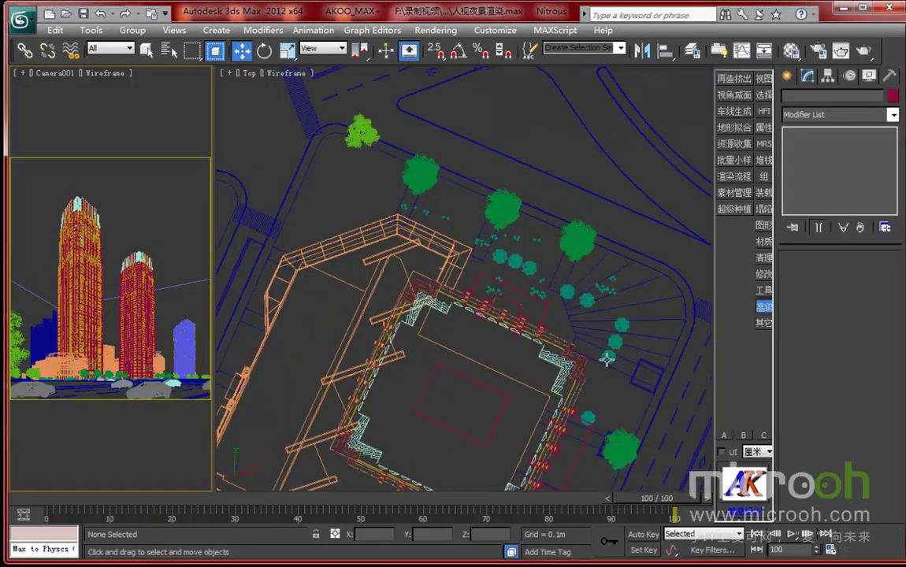
# Step: Check the trees, tables and cars across the site in the Top view and save the scene
pyautogui.moveTo(606, 360); pyautogui.dragTo(475, 253, button='middle')
pyautogui.scroll(-5, 520, 295)
pyautogui.scroll(1, 554, 312)
pyautogui.moveTo(554, 312); pyautogui.dragTo(424, 294, button='middle')
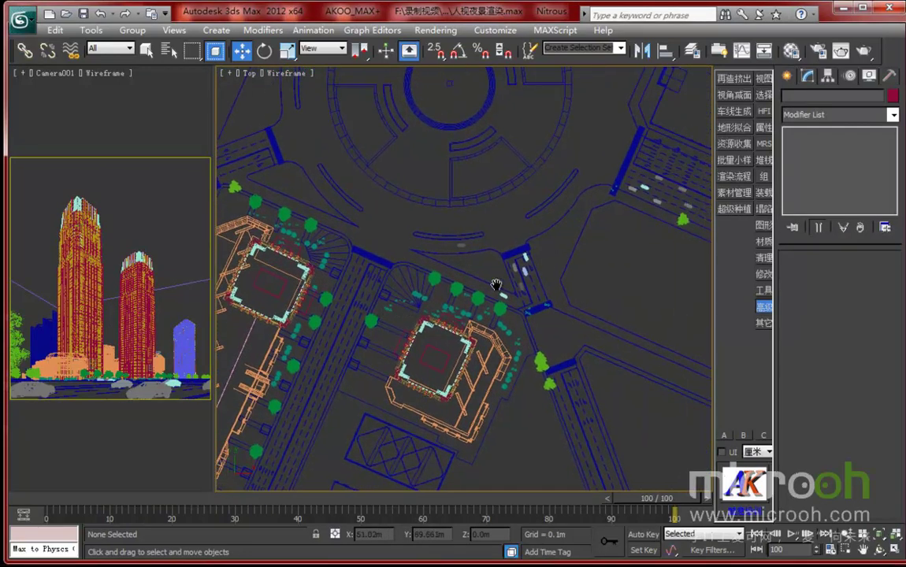
pyautogui.moveTo(511, 278); pyautogui.dragTo(483, 278, button='middle')
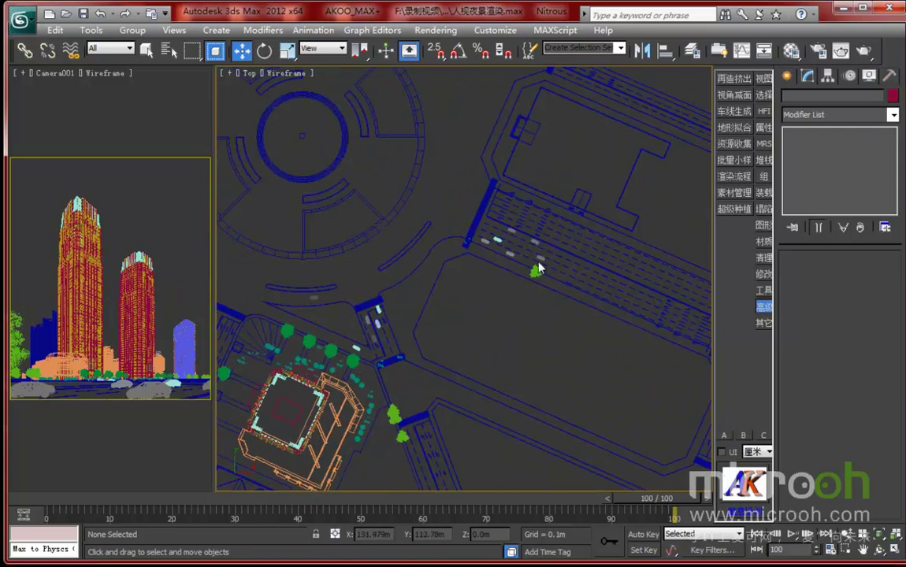
pyautogui.hotkey('ctrl', 's')
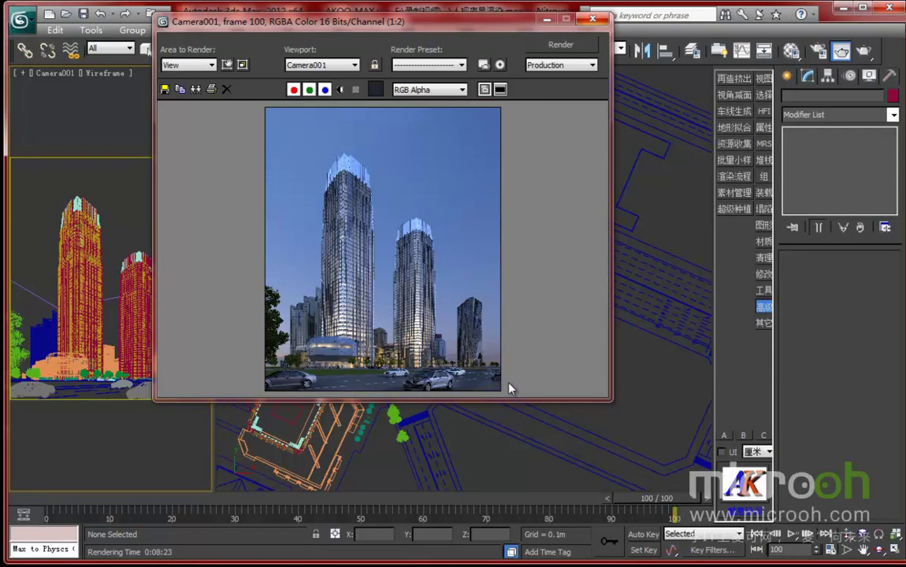
# Step: Examine the Camera001 render enlarged, checking the towers, podium lighting, trees and cars, and close the render window
pyautogui.press('super+Up')
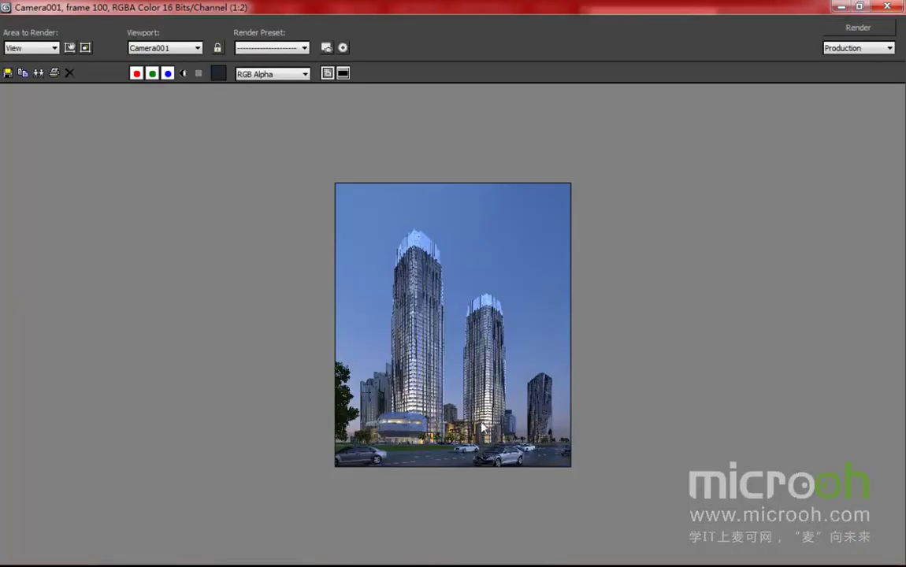
pyautogui.scroll(3, 478, 368)
pyautogui.moveTo(499, 345); pyautogui.dragTo(523, 221, button='middle')
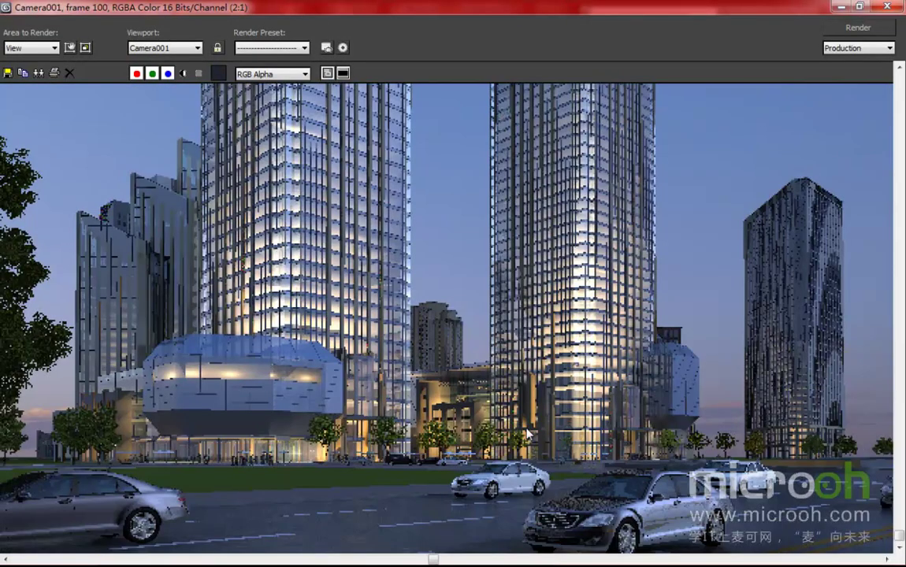
pyautogui.scroll(-1, 526, 430)
pyautogui.scroll(1, 557, 520)
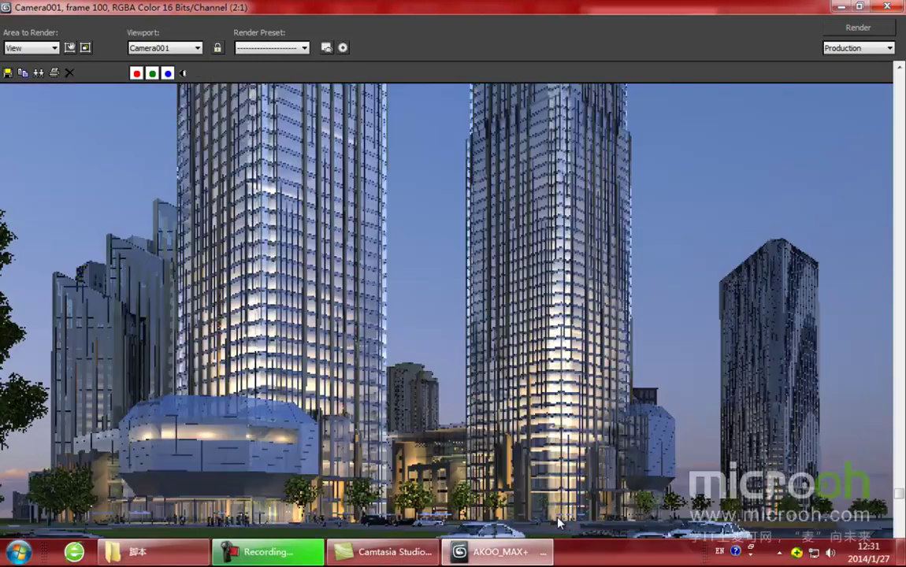
pyautogui.scroll(-2, 549, 432)
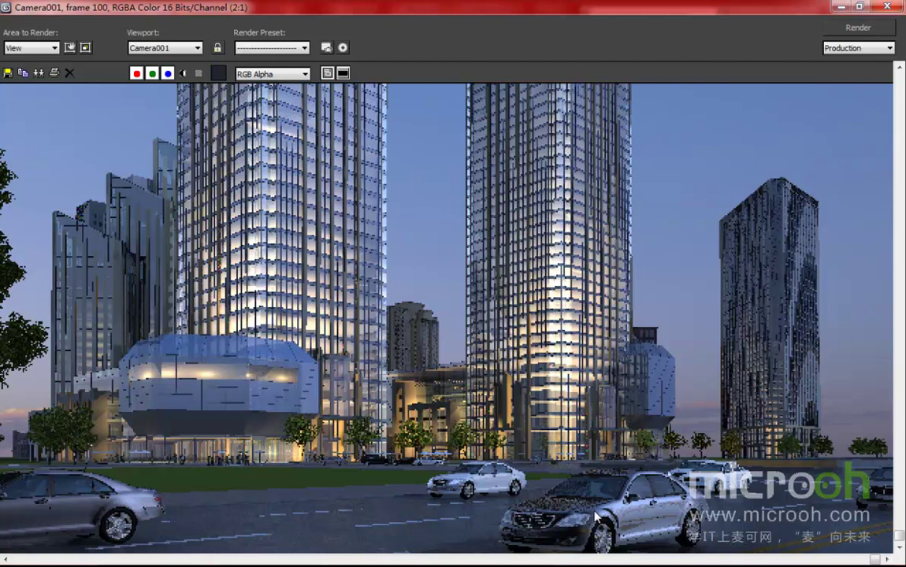
pyautogui.scroll(-1, 603, 461)
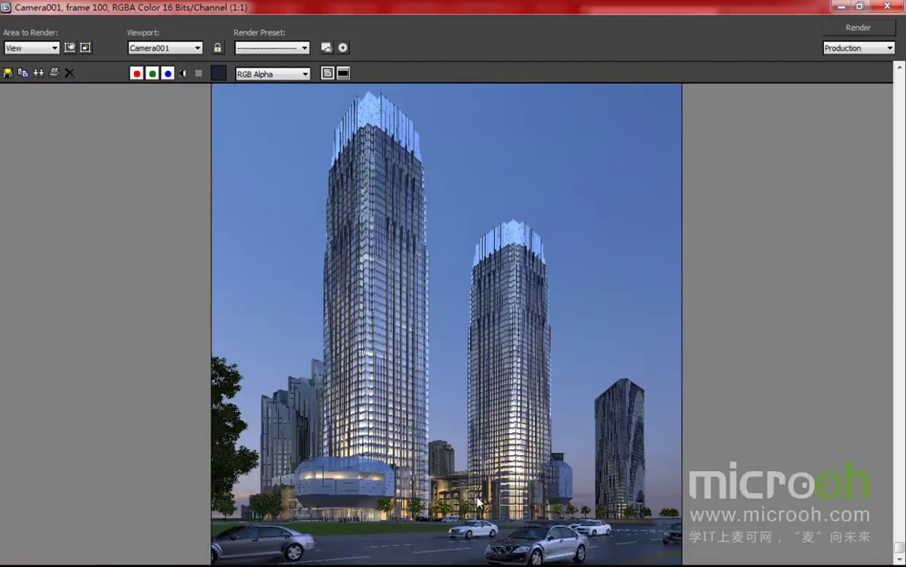
pyautogui.scroll(1, 453, 495)
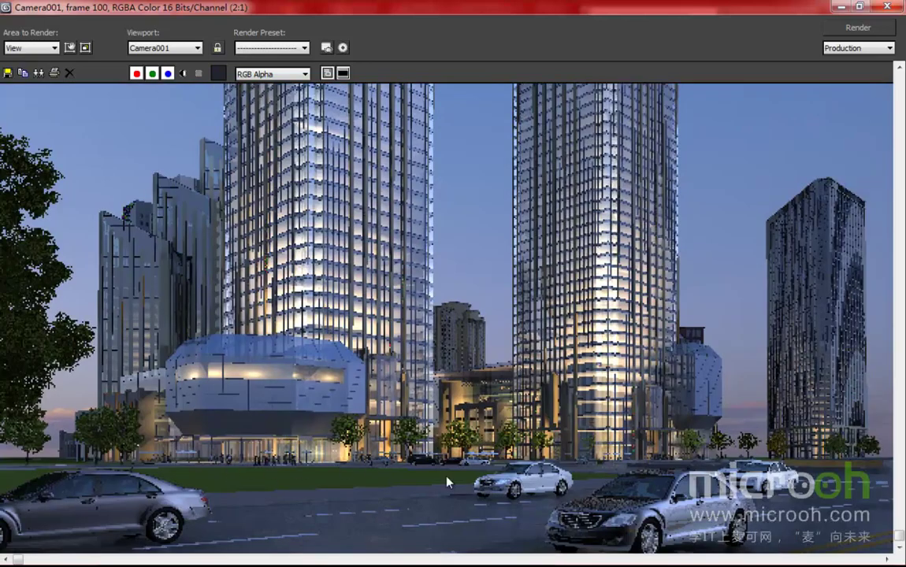
pyautogui.scroll(-1, 493, 477)
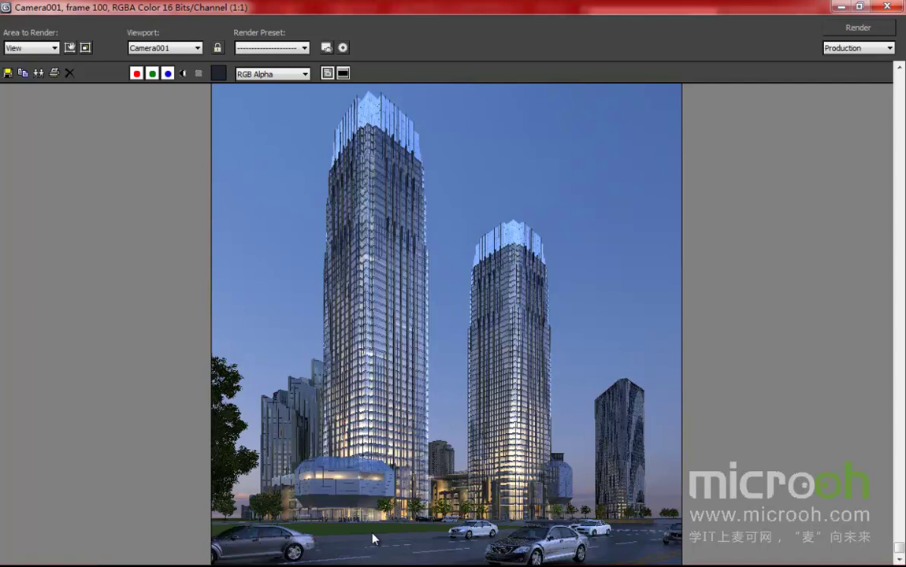
pyautogui.click(887, 8)
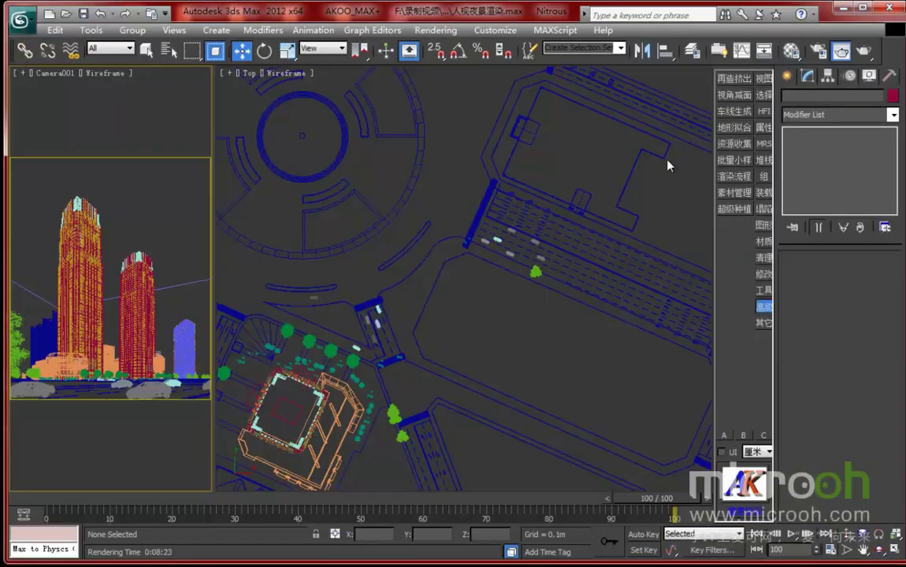
# Step: Isolate the grey car proxy nearest the median on the wide northeast road and display it shaded in an orbited view
pyautogui.moveTo(516, 289); pyautogui.dragTo(802, 505, button='middle')
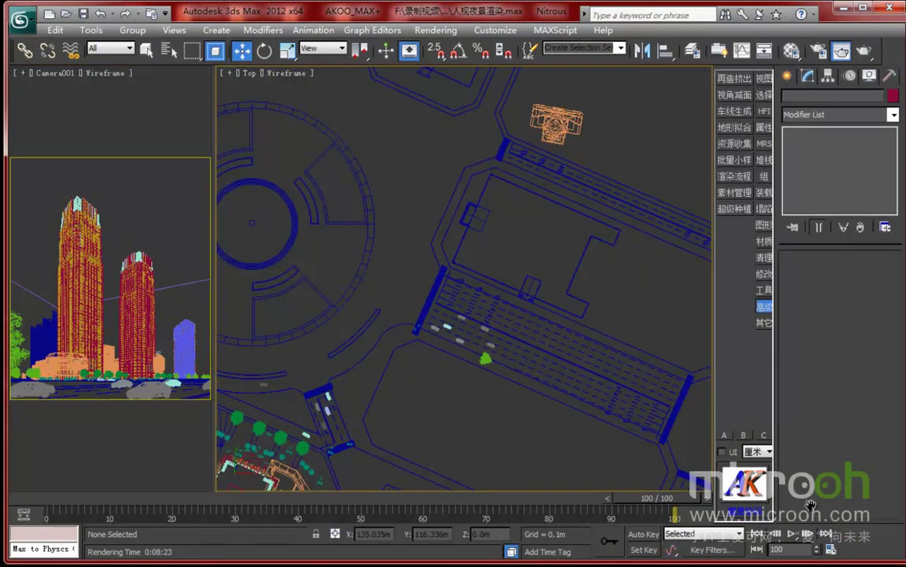
pyautogui.hotkey('alt', 'w')
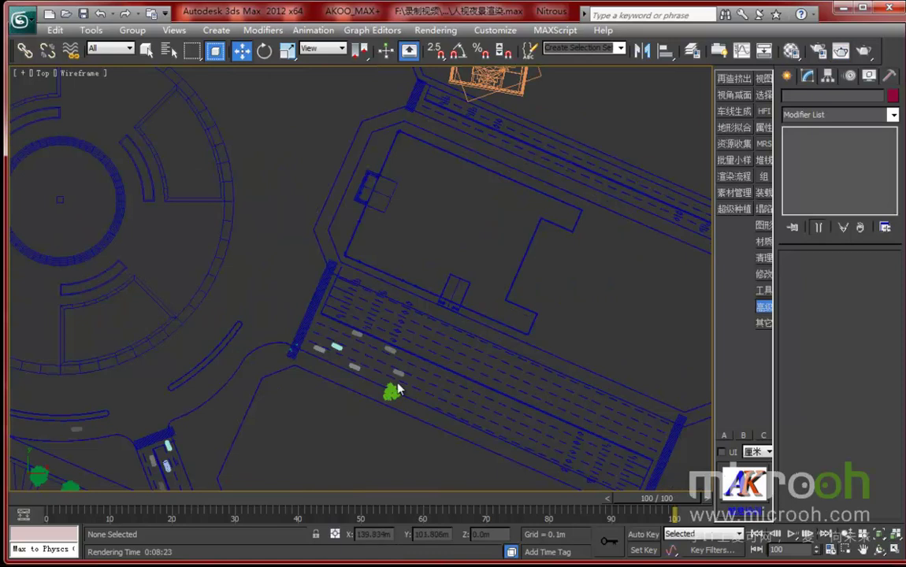
pyautogui.scroll(6, 477, 305)
pyautogui.click(477, 305)
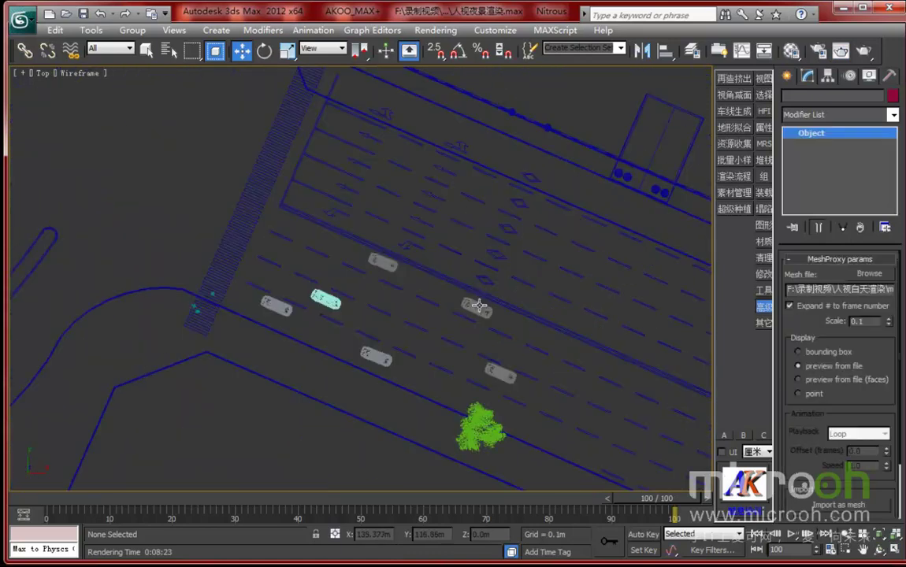
pyautogui.click(476, 306)
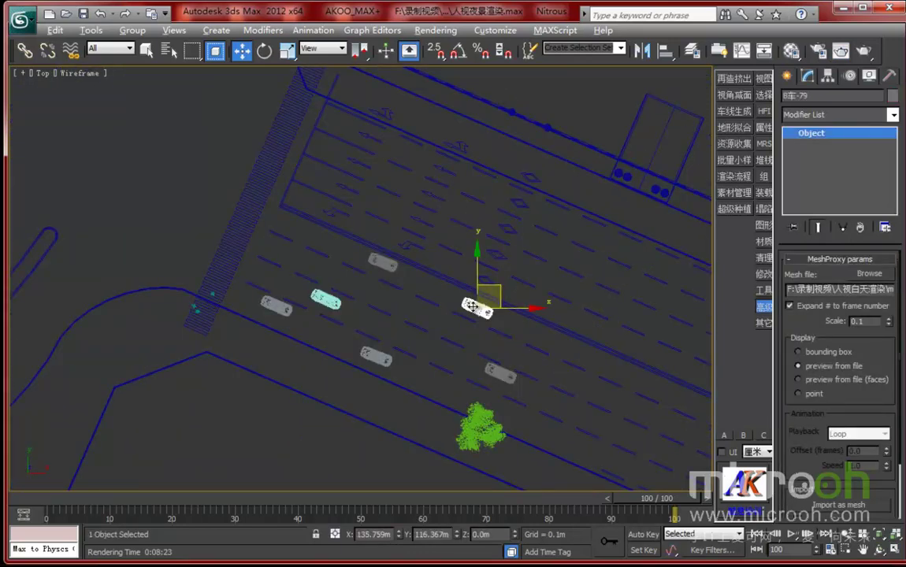
pyautogui.hotkey('alt', 'q')
pyautogui.keyDown('alt'); pyautogui.moveTo(370, 189); pyautogui.dragTo(346, 160, button='middle'); pyautogui.keyUp('alt')
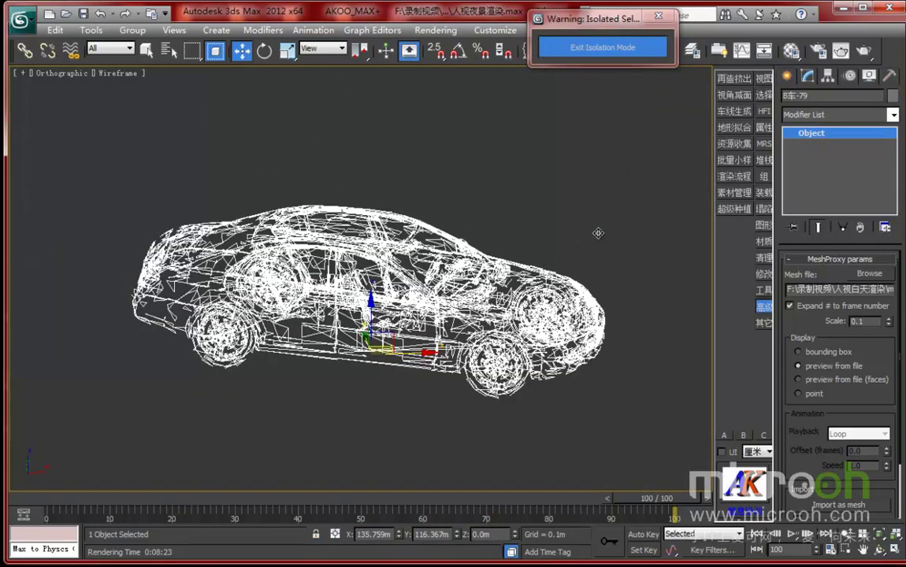
pyautogui.press('F3')
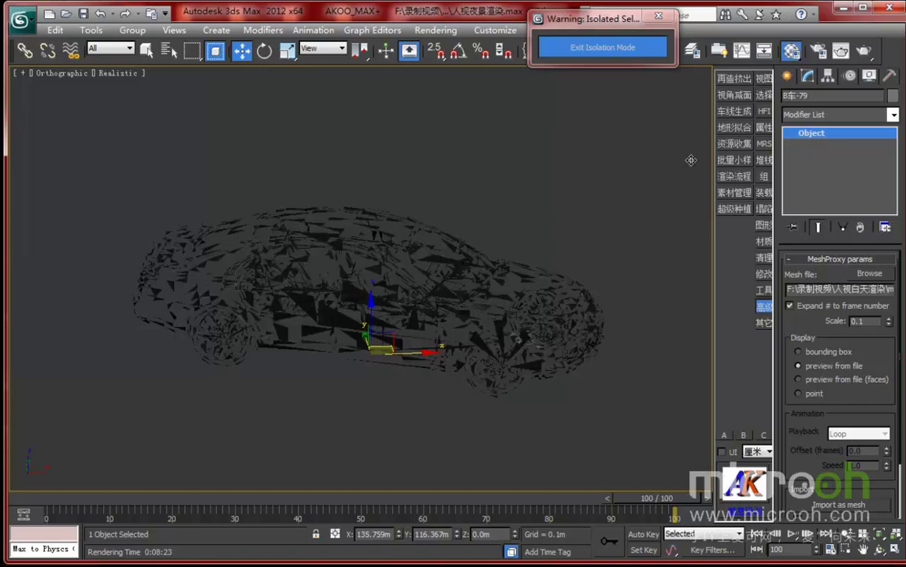
# Step: Sample the isolated car's material into an empty material slot and open its first sub-material, plastic_Mercedes_S-Class
pyautogui.click(790, 51)
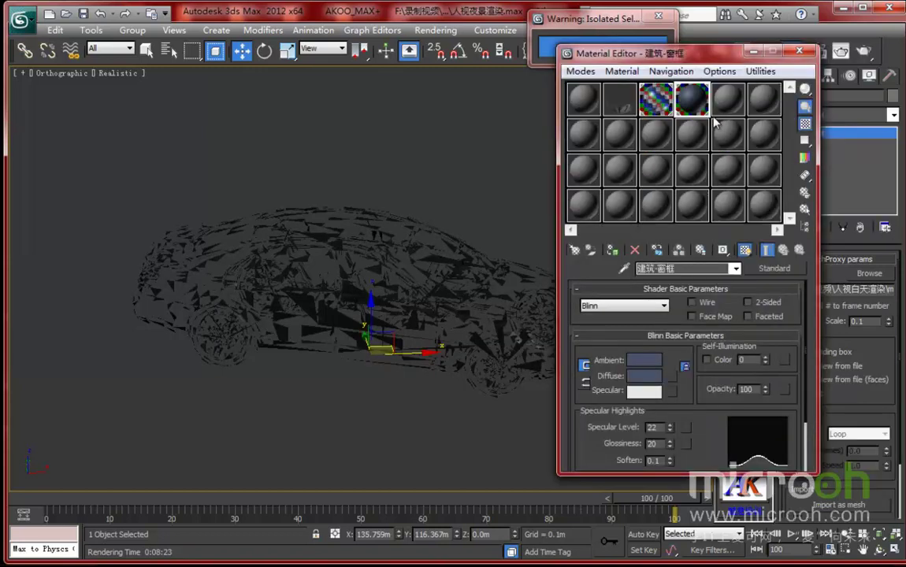
pyautogui.click(720, 107)
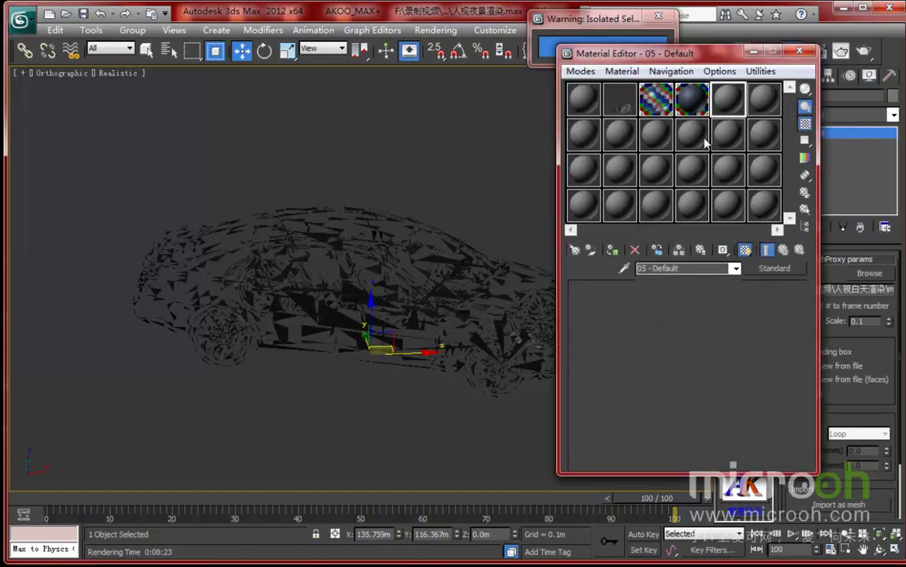
pyautogui.click(375, 279)
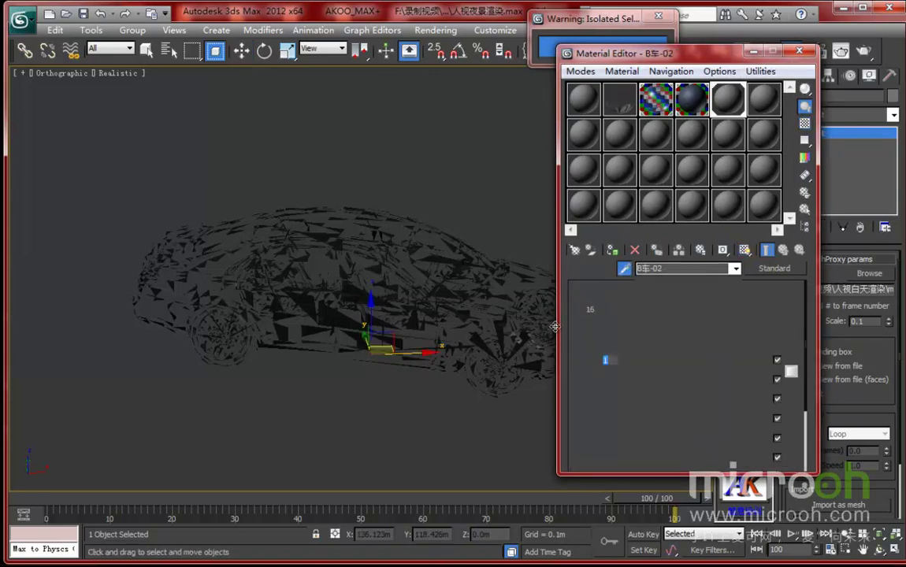
pyautogui.moveTo(578, 319); pyautogui.dragTo(590, 279)
pyautogui.click(712, 320)
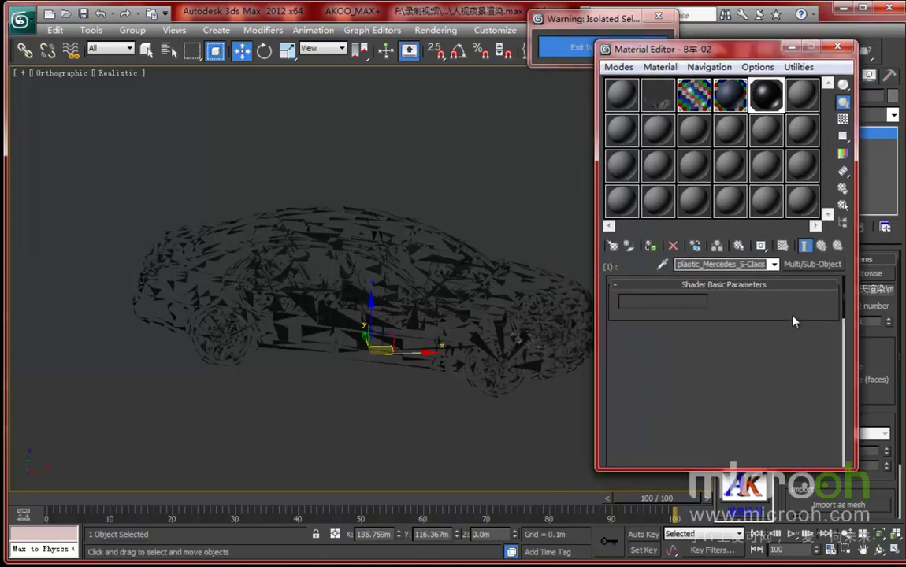
# Step: Set the sub-material's First Specular Layer to level 31 and glossiness 61, and exit isolation mode
pyautogui.moveTo(717, 346); pyautogui.dragTo(729, 271)
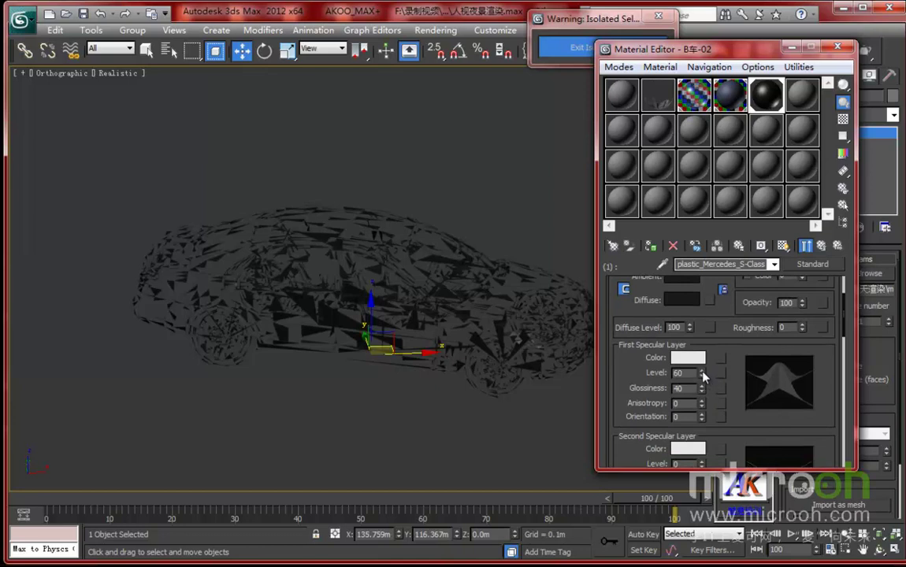
pyautogui.moveTo(702, 374); pyautogui.dragTo(700, 383)
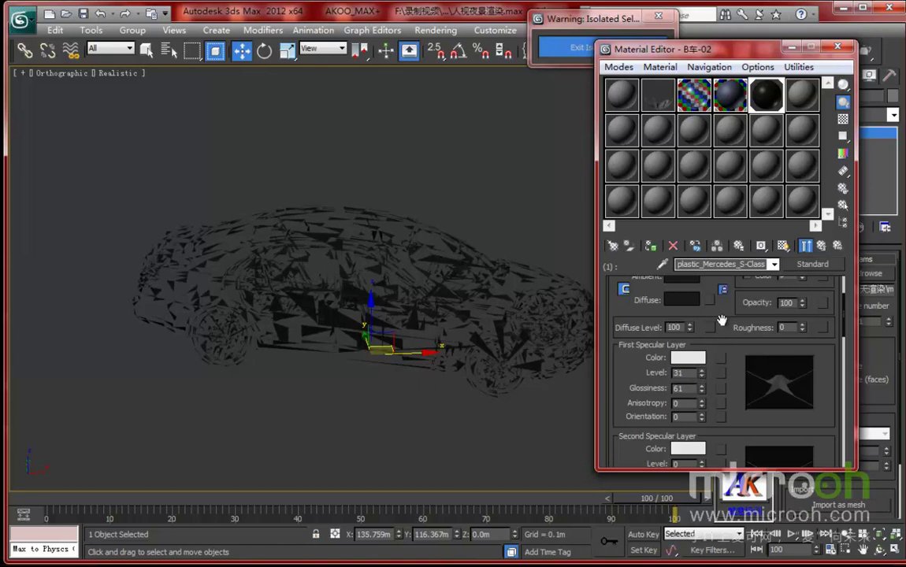
pyautogui.scroll(3, 720, 320)
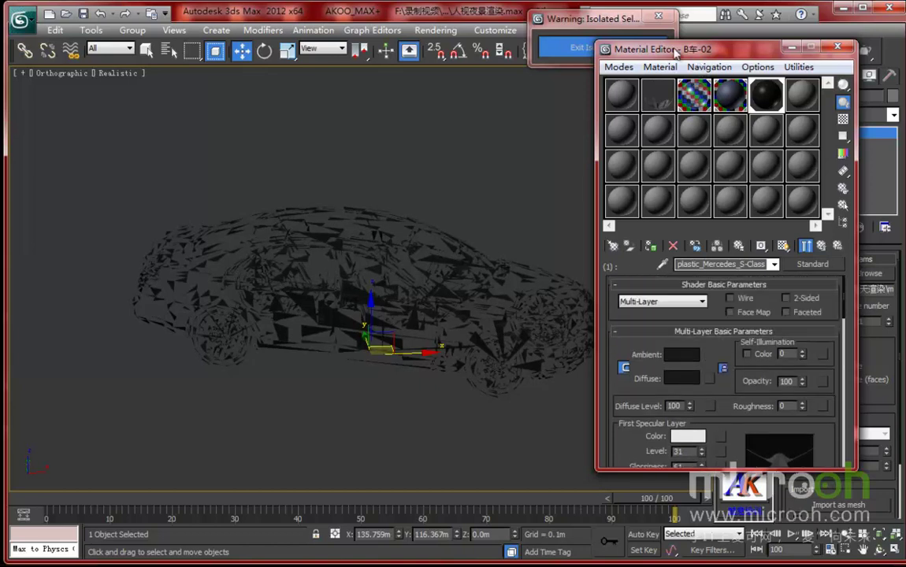
pyautogui.moveTo(608, 48); pyautogui.dragTo(651, 48)
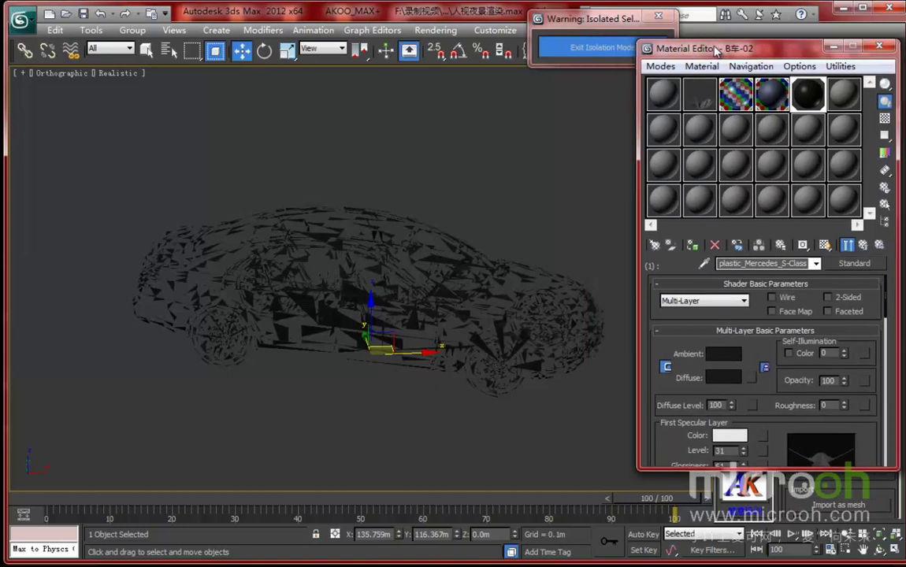
pyautogui.click(594, 49)
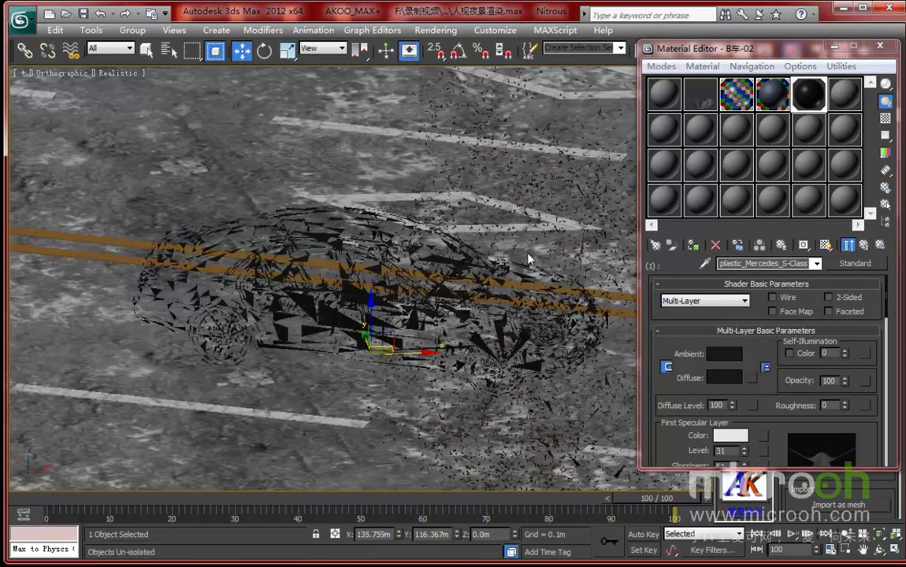
# Step: Move the standing person peo-站0005-002 northwest in the Top view, to the lane line just below the grey car
pyautogui.moveTo(635, 411); pyautogui.dragTo(528, 252, button='middle')
pyautogui.scroll(-2, 530, 257)
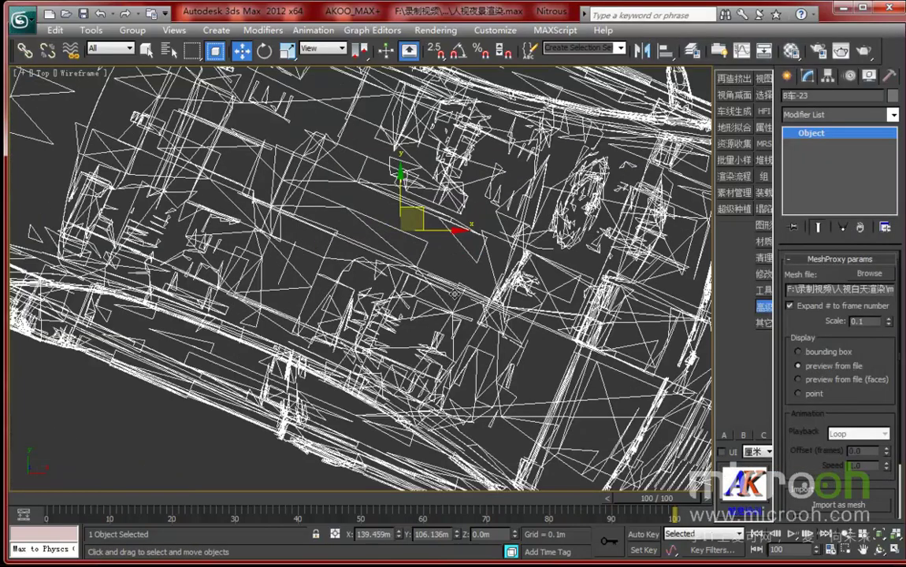
pyautogui.scroll(-10, 405, 269)
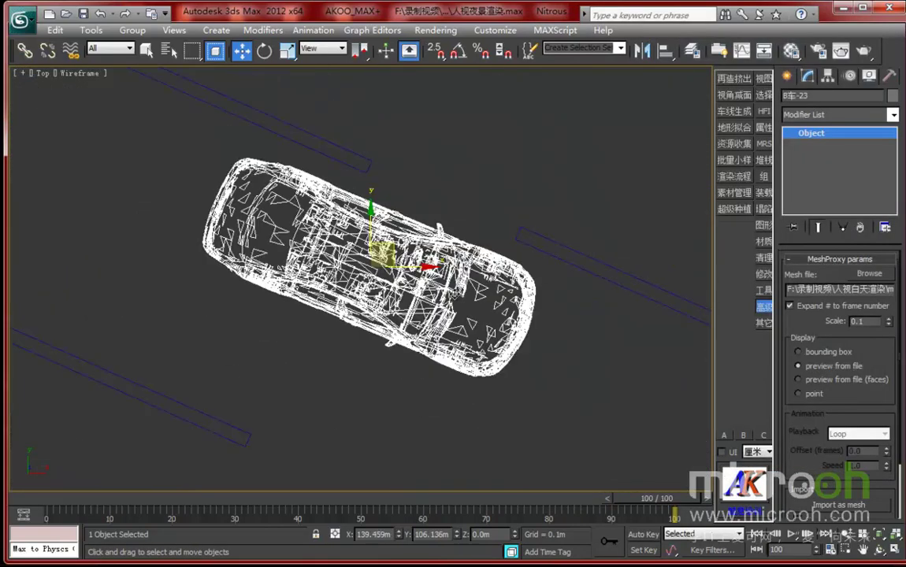
pyautogui.scroll(-3, 256, 367)
pyautogui.moveTo(247, 364); pyautogui.dragTo(445, 314, button='middle')
pyautogui.scroll(-2, 359, 301)
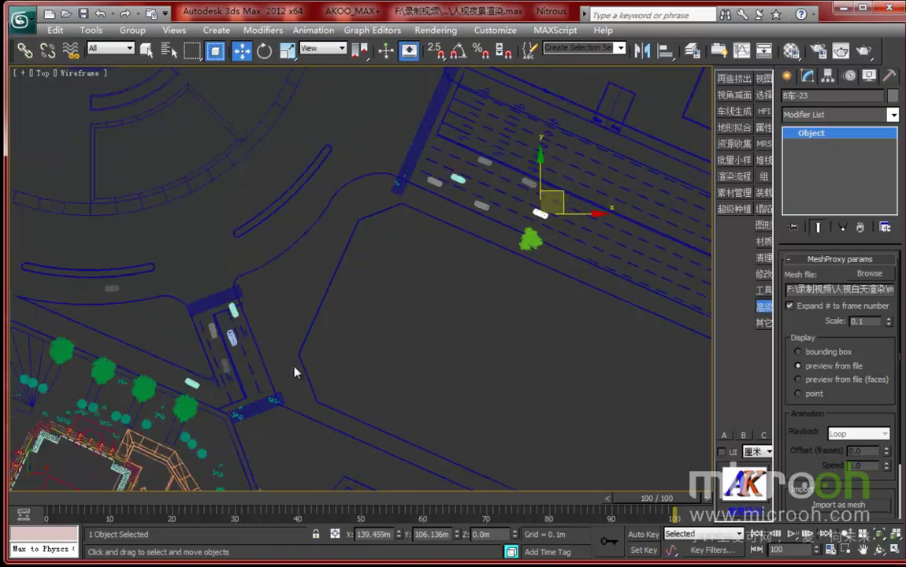
pyautogui.scroll(-1, 292, 373)
pyautogui.moveTo(288, 380); pyautogui.dragTo(400, 236, button='middle')
pyautogui.scroll(2, 397, 329)
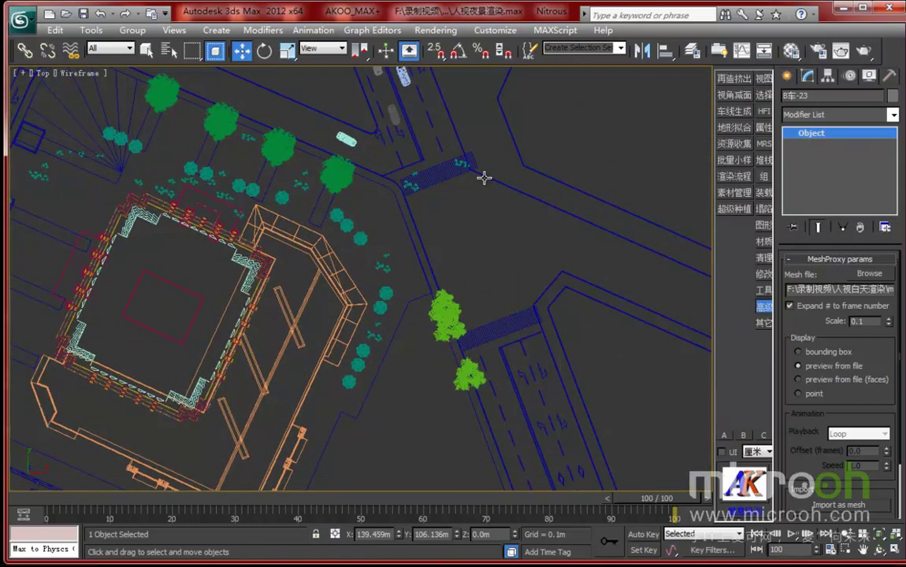
pyautogui.moveTo(493, 166); pyautogui.dragTo(450, 156)
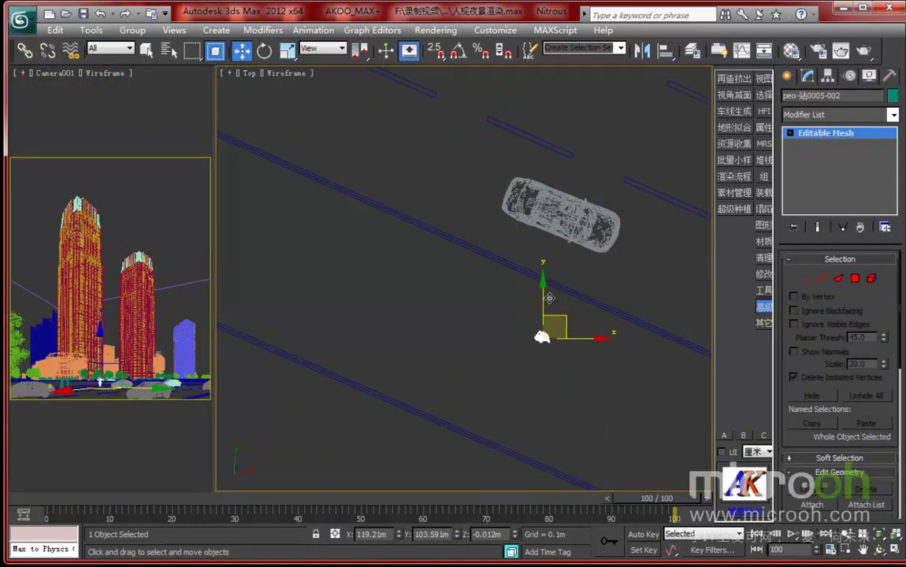
pyautogui.moveTo(563, 316); pyautogui.dragTo(536, 268)
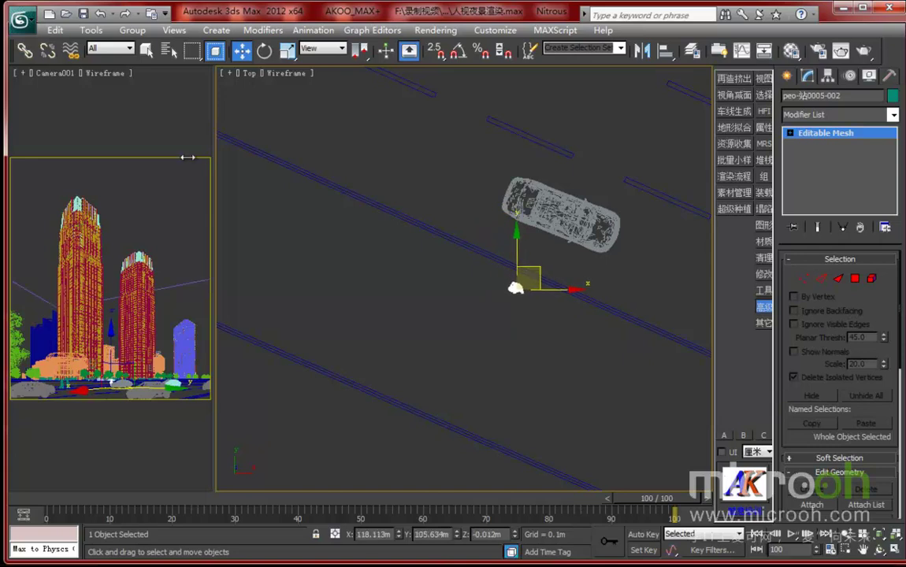
# Step: Render a Camera001 region covering the full-width street-level strip with the podium, trees and cars
pyautogui.click(115, 113)
pyautogui.click(841, 51)
pyautogui.click(190, 66)
pyautogui.click(189, 66)
pyautogui.click(189, 66)
pyautogui.click(175, 81)
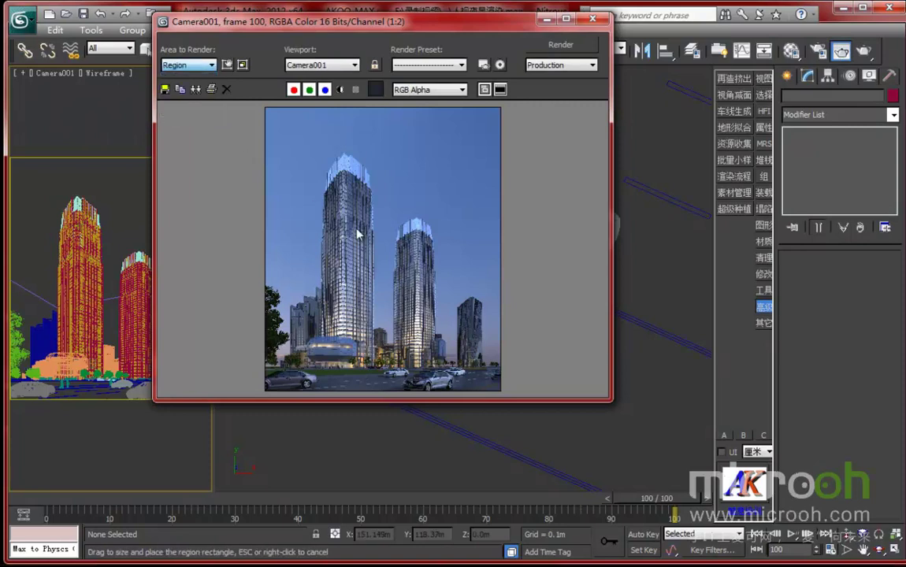
pyautogui.moveTo(366, 338); pyautogui.dragTo(260, 336)
pyautogui.moveTo(416, 370); pyautogui.dragTo(505, 391)
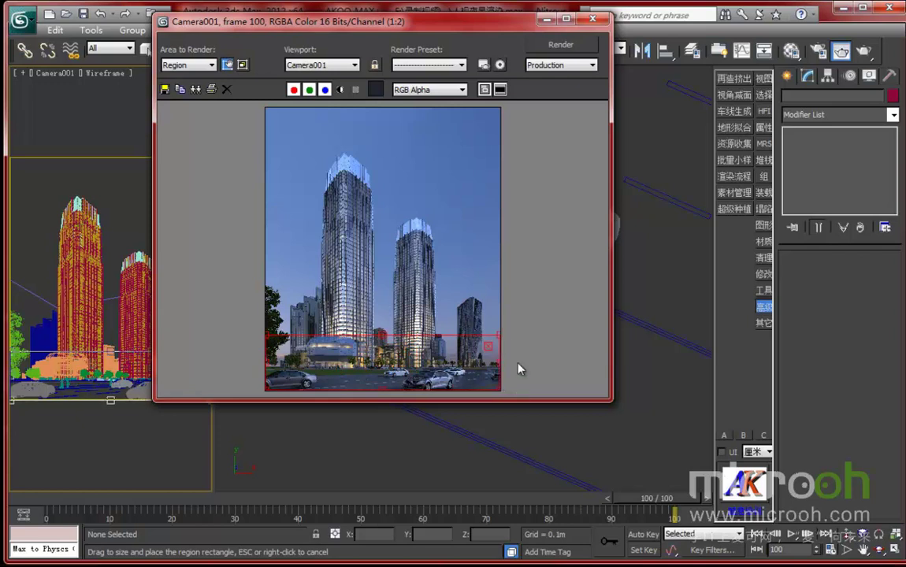
pyautogui.hotkey('shift', 'q')
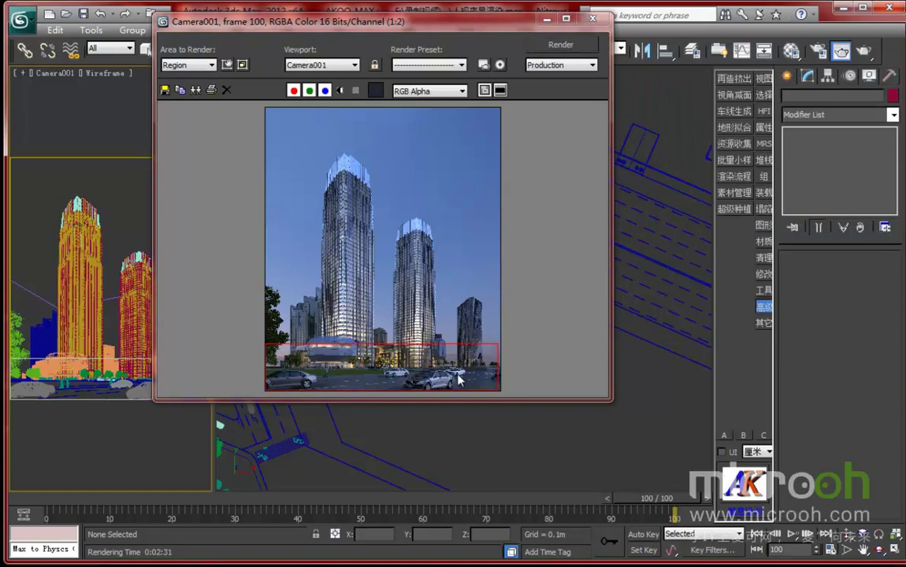
# Step: Set the render area to View, examine the street-level people, cars and trees enlarged, and minimise the render window
pyautogui.click(188, 64)
pyautogui.click(188, 75)
pyautogui.scroll(1, 424, 359)
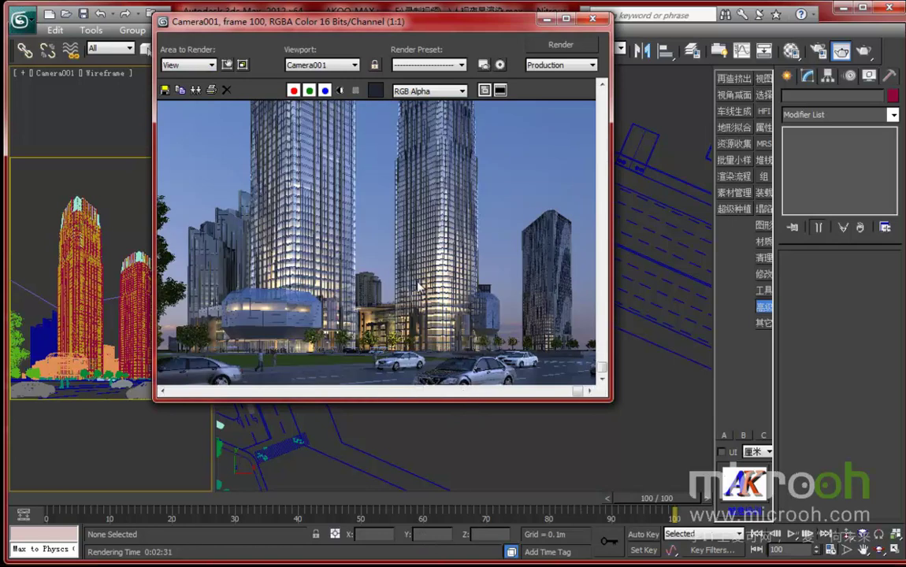
pyautogui.scroll(1, 445, 293)
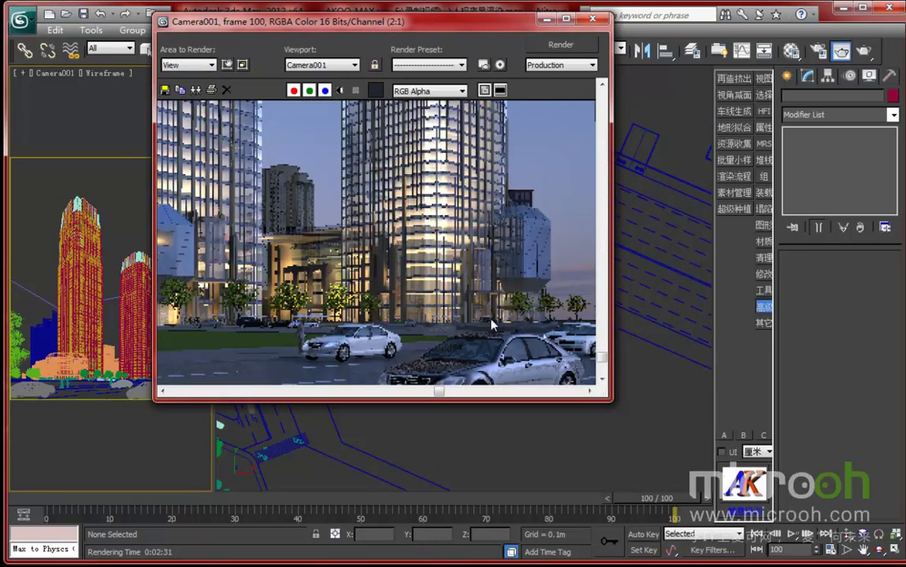
pyautogui.scroll(-2, 497, 292)
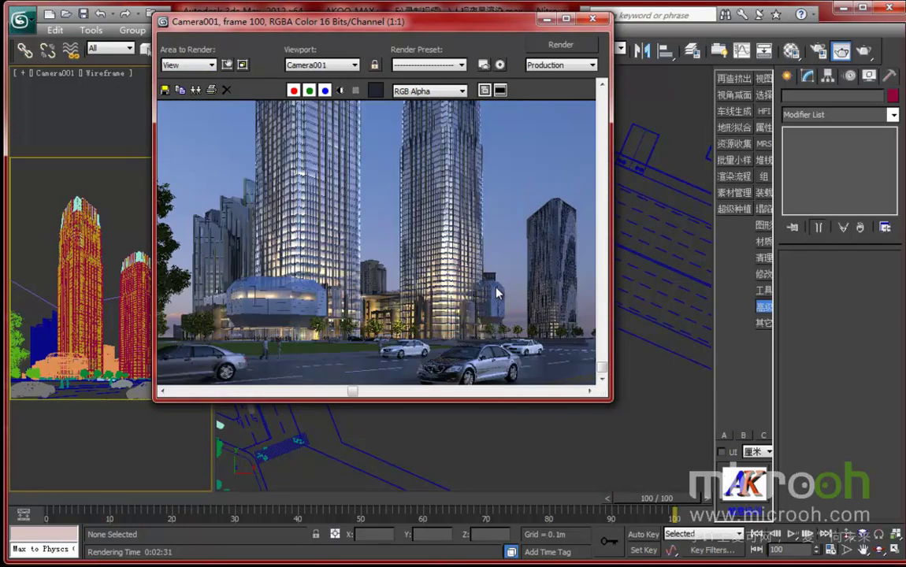
pyautogui.click(548, 17)
# Step: Unhide the lights and lower the Direct001 light in the Front view to a height of about 354 m
pyautogui.press('f')
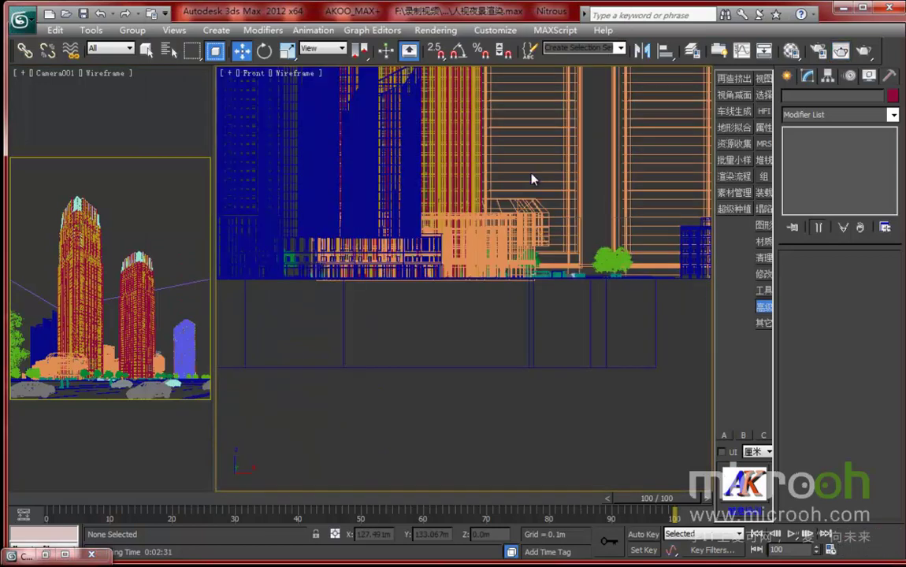
pyautogui.press('z')
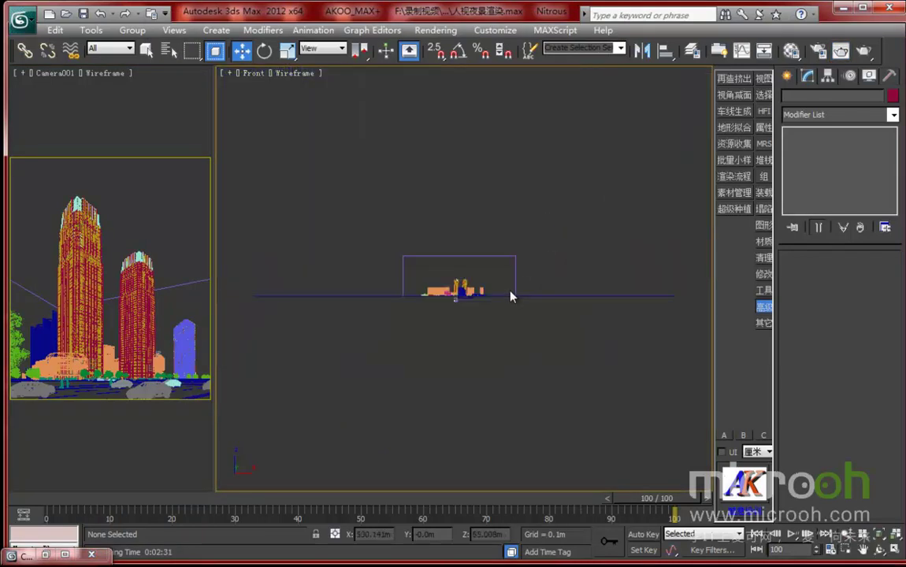
pyautogui.click(868, 76)
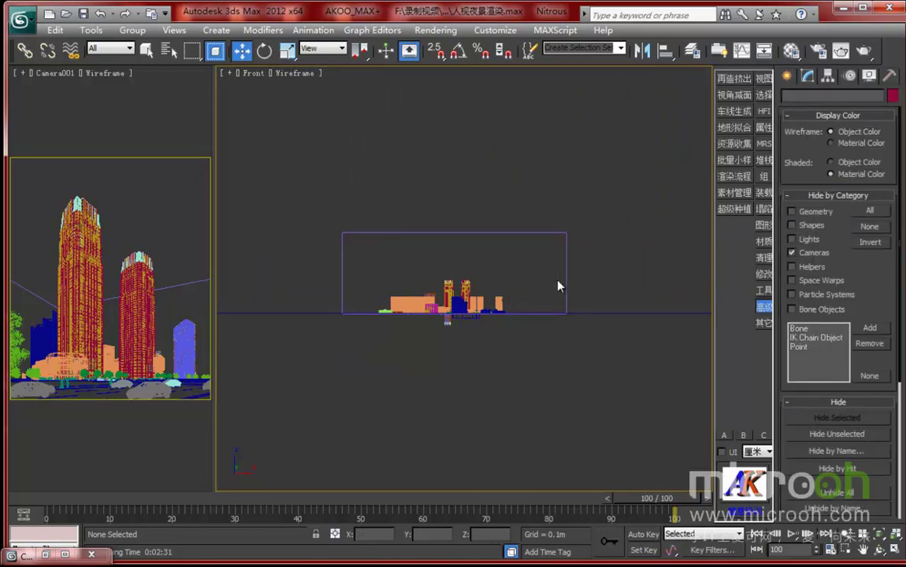
pyautogui.click(433, 163)
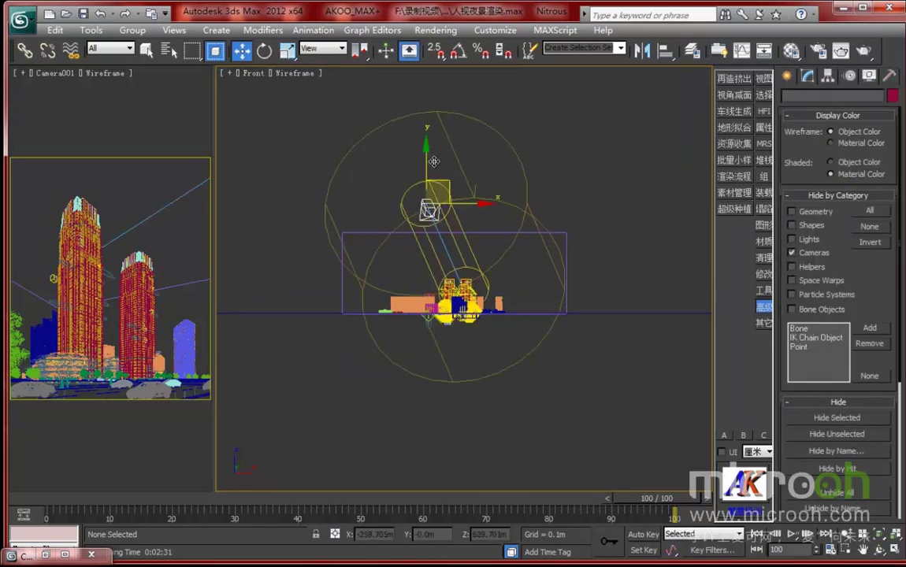
pyautogui.moveTo(433, 162); pyautogui.dragTo(428, 203)
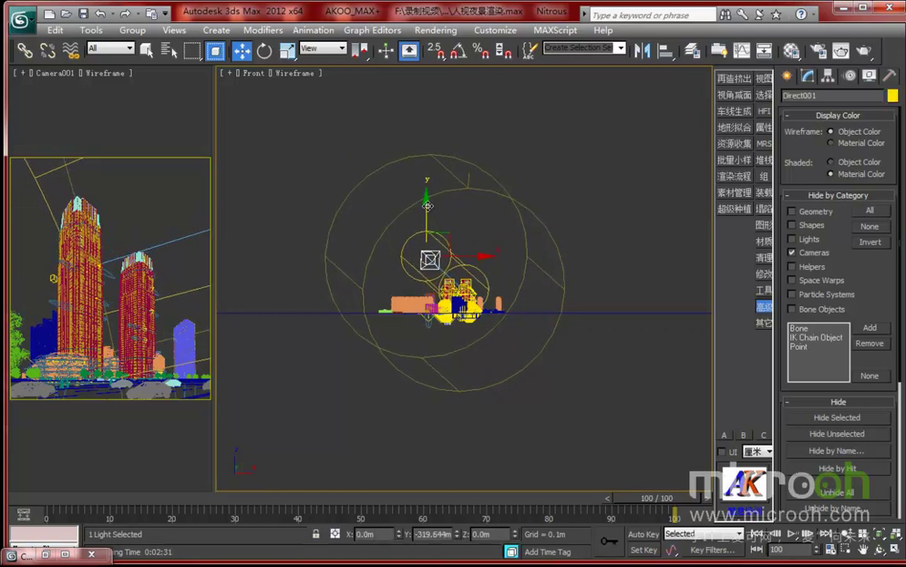
pyautogui.scroll(2, 526, 344)
pyautogui.moveTo(526, 345); pyautogui.dragTo(555, 357, button='middle')
# Step: Reopen the last Camera001 render and clone it into a separate window beside the original
pyautogui.rightClick(164, 98)
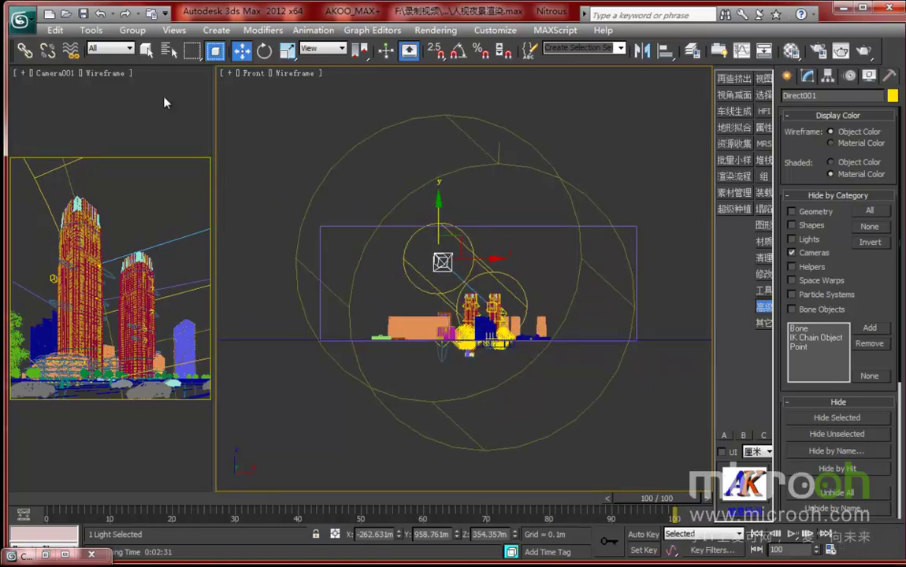
pyautogui.click(843, 54)
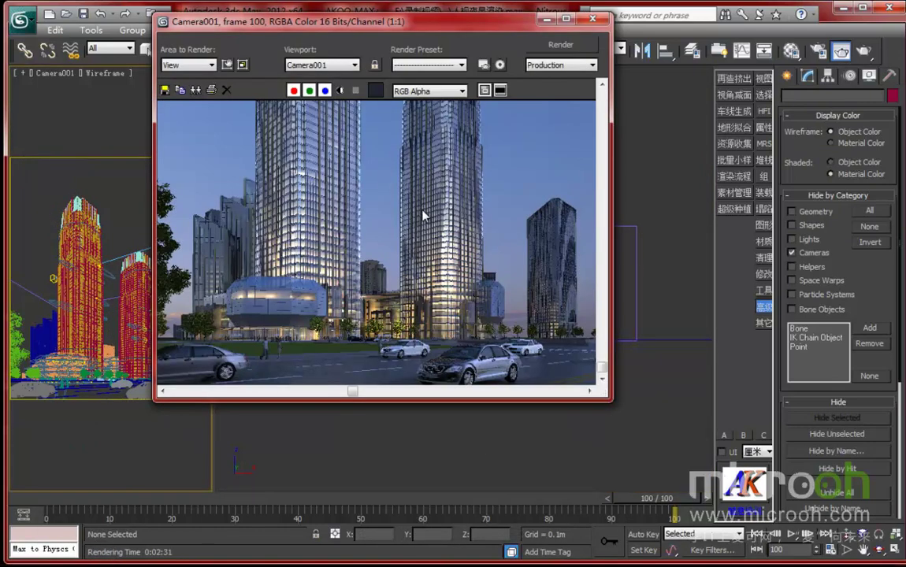
pyautogui.click(206, 69)
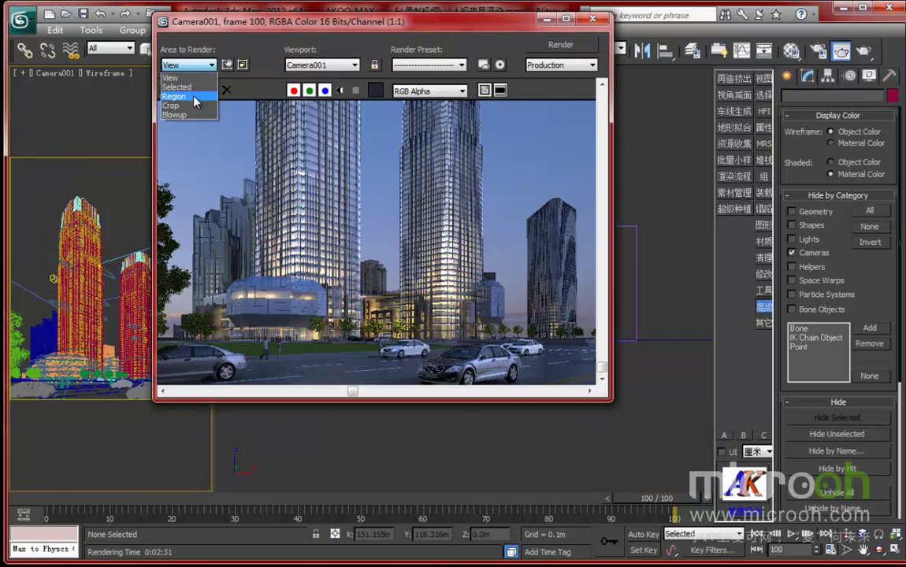
pyautogui.click(177, 104)
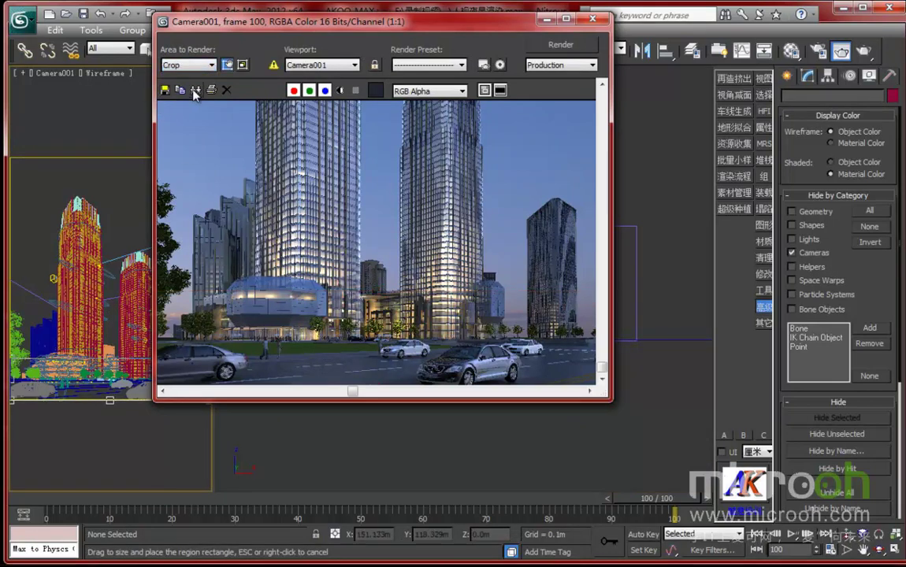
pyautogui.click(195, 90)
pyautogui.moveTo(380, 131); pyautogui.dragTo(679, 111)
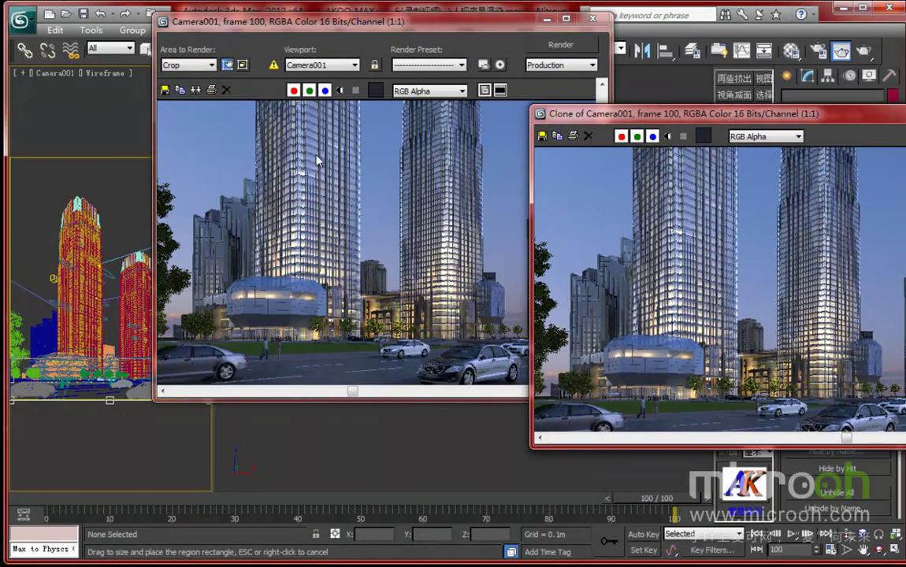
# Step: Set the render area to Region and re-render the full-width street-level strip of Camera001
pyautogui.click(377, 219)
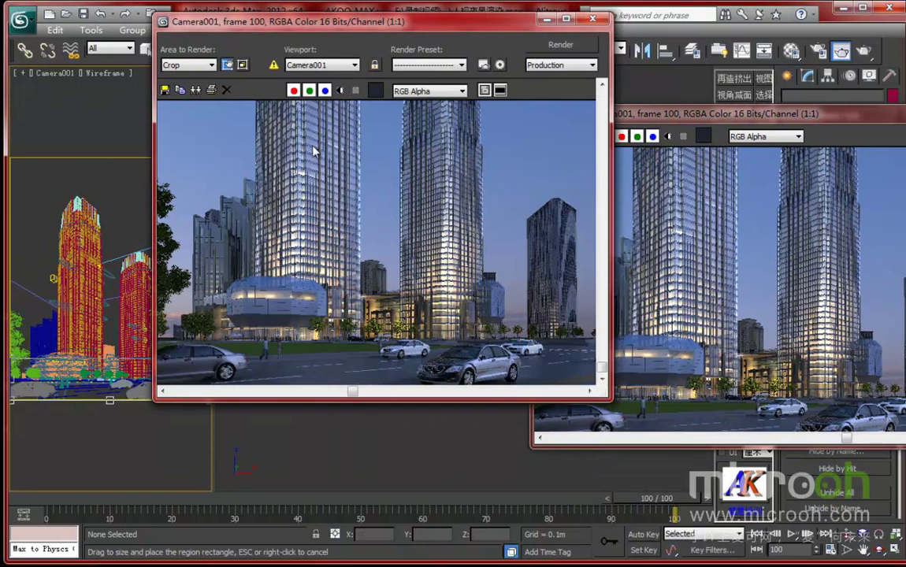
pyautogui.click(173, 65)
pyautogui.click(174, 97)
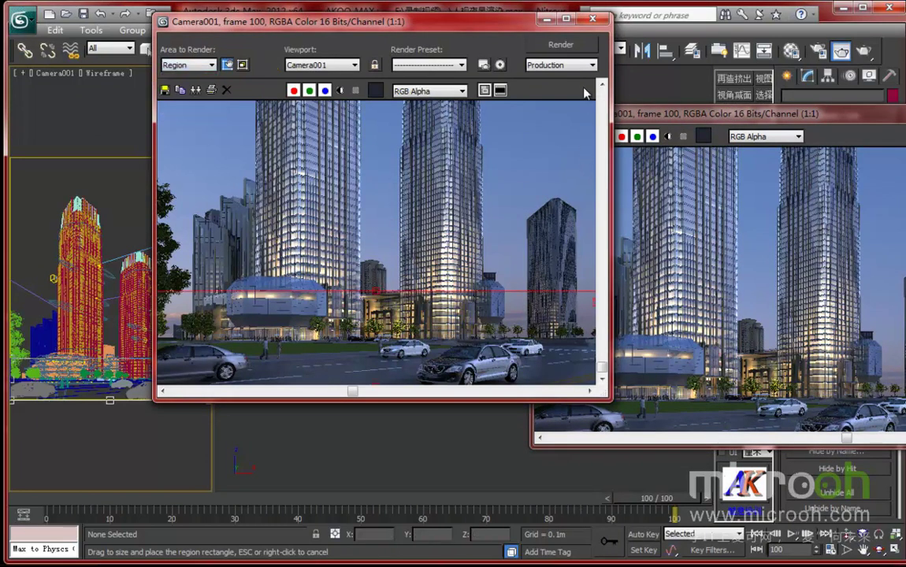
pyautogui.click(563, 45)
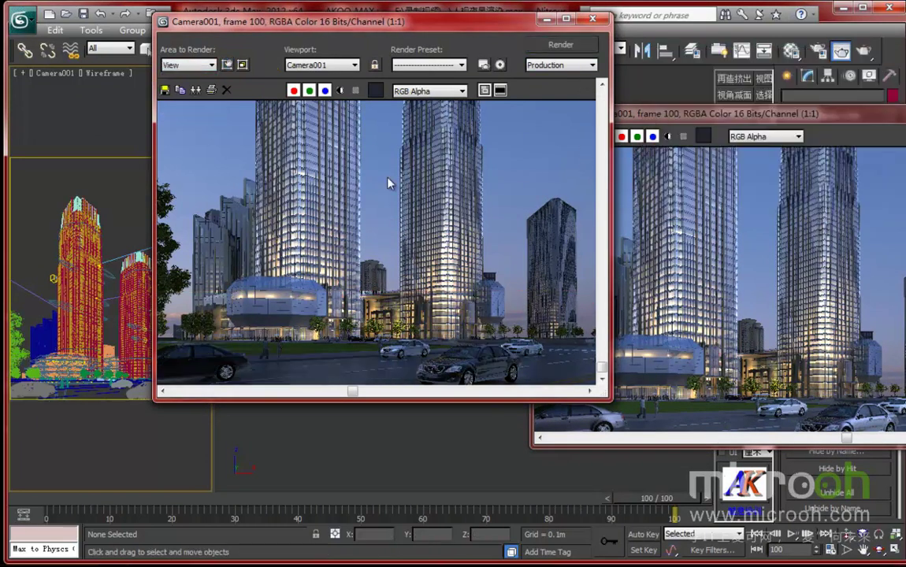
# Step: Zoom out the new render, then enlarge its window and the cloned one and place them side by side
pyautogui.scroll(-1, 552, 331)
pyautogui.scroll(-1, 454, 308)
pyautogui.moveTo(455, 400); pyautogui.dragTo(445, 487)
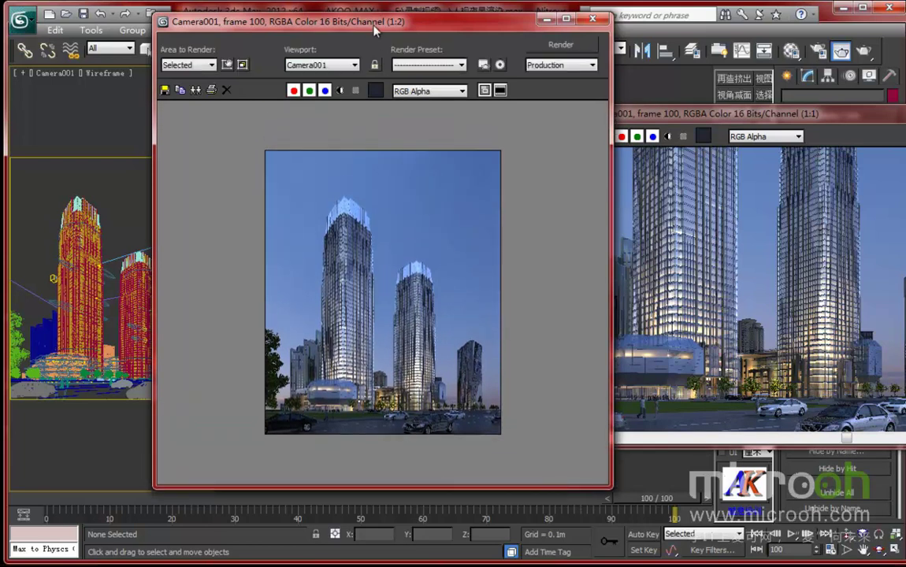
pyautogui.moveTo(337, 25); pyautogui.dragTo(221, 23)
pyautogui.moveTo(587, 116); pyautogui.dragTo(496, 60)
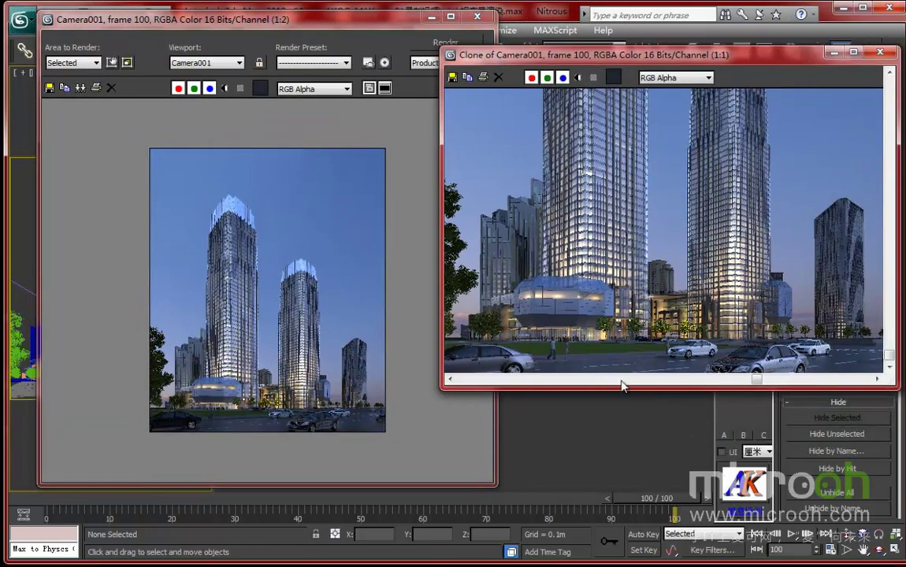
pyautogui.moveTo(552, 387); pyautogui.dragTo(551, 482)
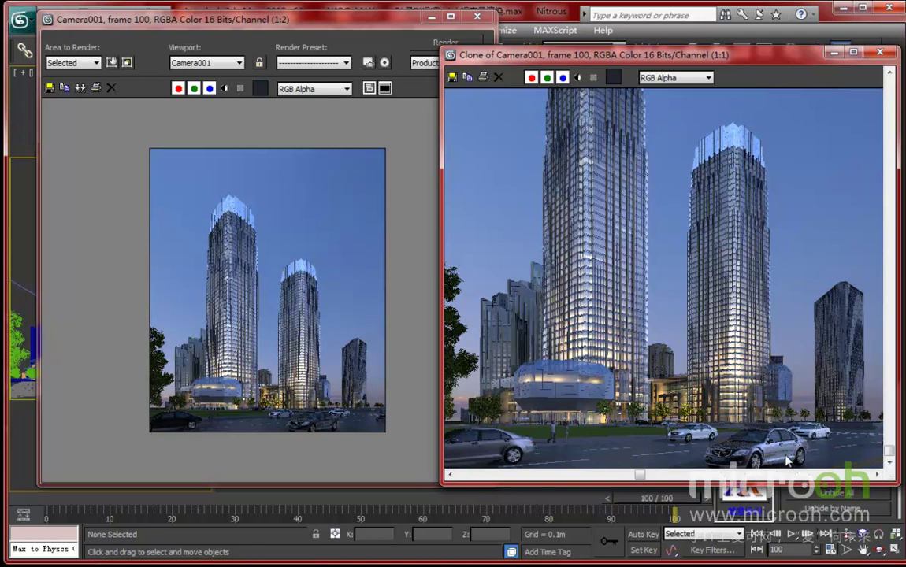
# Step: Compare the new render's street-level cars, podium and tower facades with the clone, examine the whole image maximised, and close the window
pyautogui.click(327, 376)
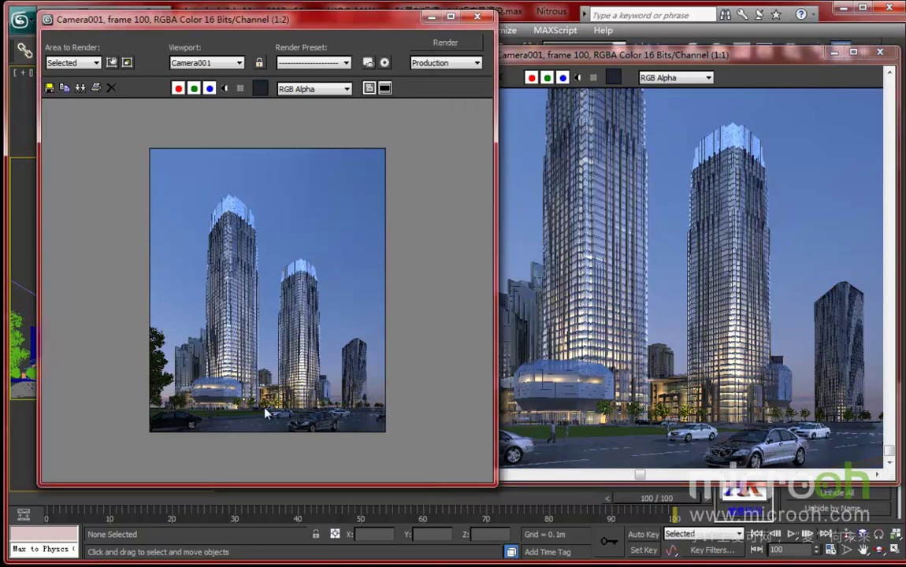
pyautogui.scroll(2, 293, 431)
pyautogui.moveTo(293, 431); pyautogui.dragTo(309, 297, button='middle')
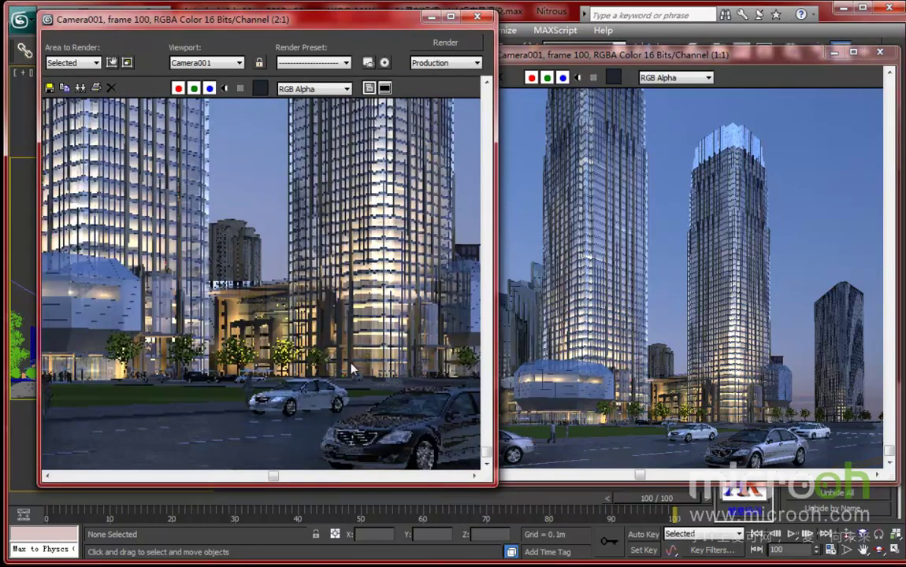
pyautogui.scroll(-1, 338, 361)
pyautogui.scroll(-1, 355, 382)
pyautogui.scroll(2, 354, 386)
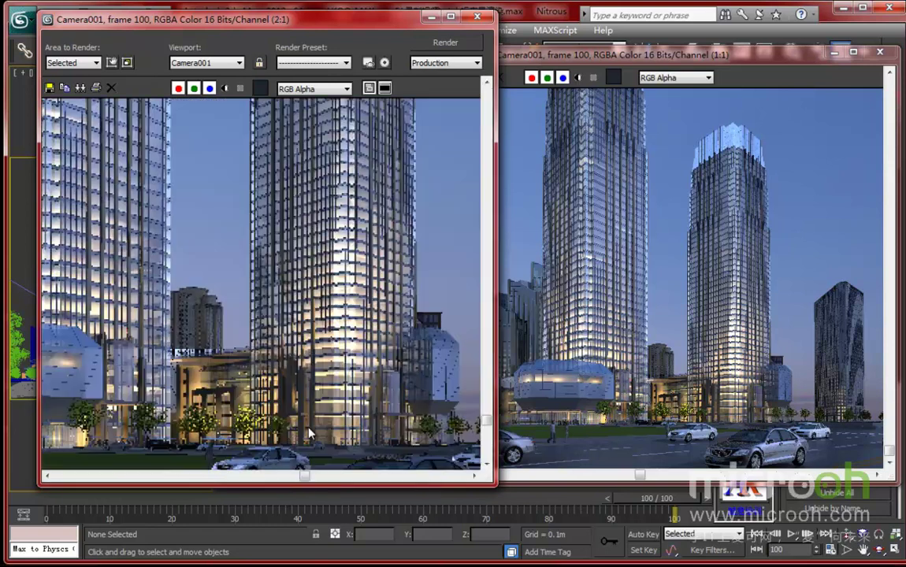
pyautogui.scroll(-2, 331, 389)
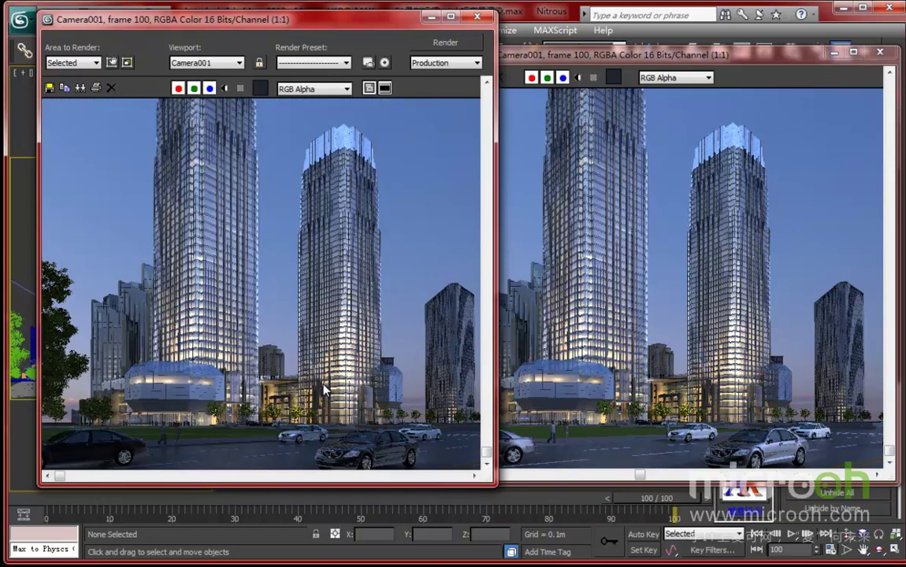
pyautogui.scroll(-1, 323, 389)
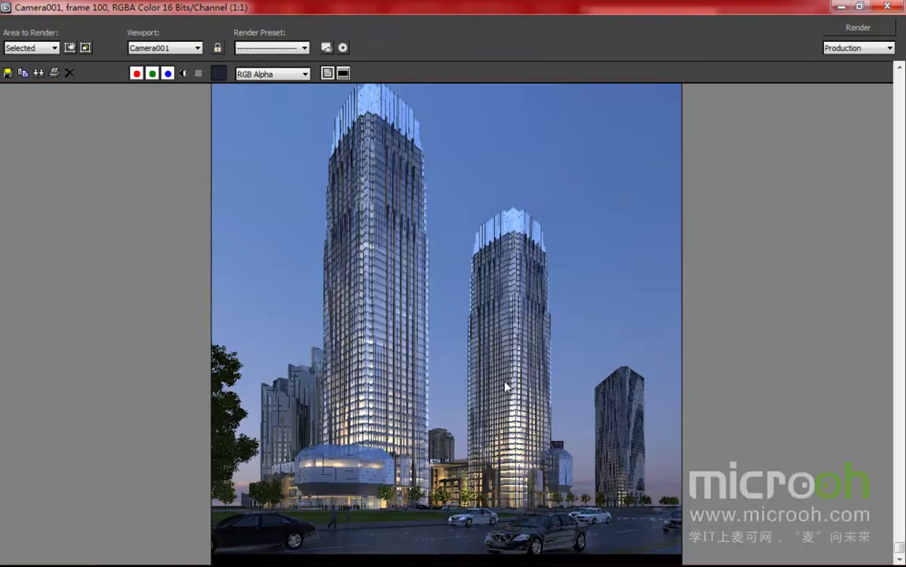
pyautogui.scroll(-1, 504, 390)
pyautogui.scroll(1, 496, 396)
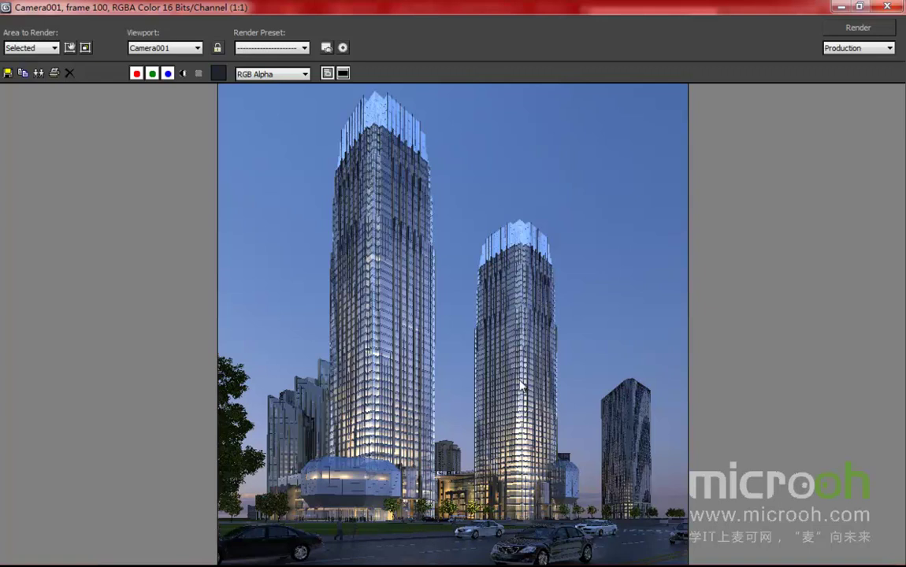
pyautogui.scroll(-2, 519, 384)
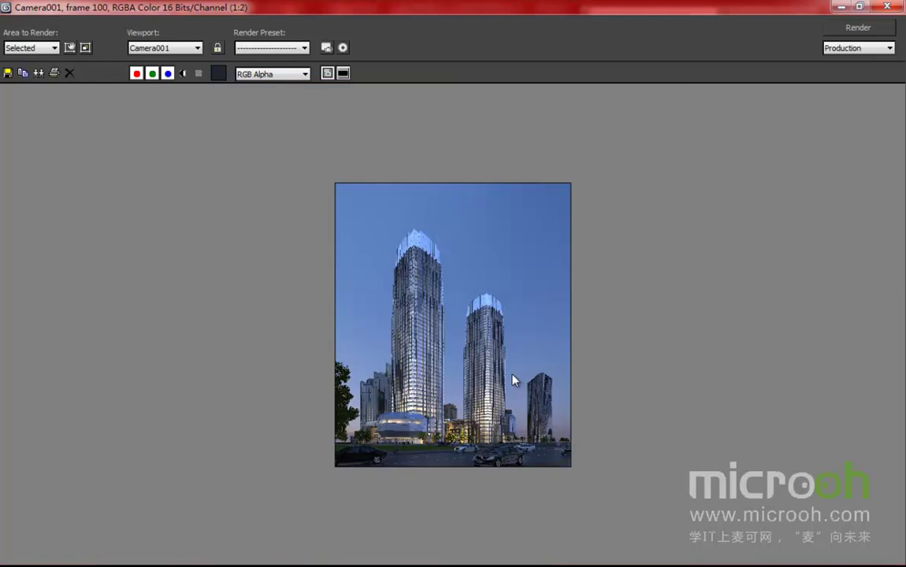
pyautogui.click(888, 6)
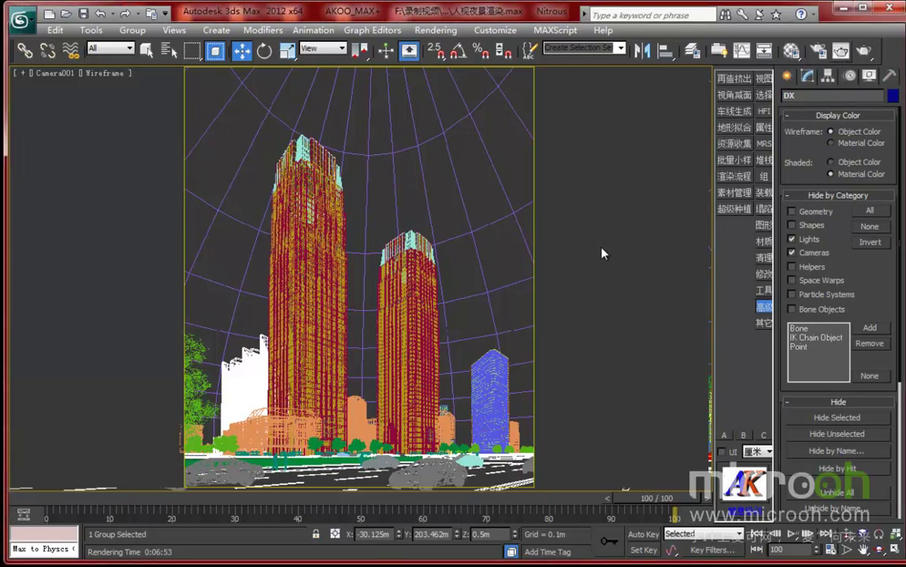
# Step: Show the latest full Camera001 render maximised, examine the street-level hedge, people and cars enlarged, and close the window
pyautogui.press('F9')
pyautogui.click(538, 23)
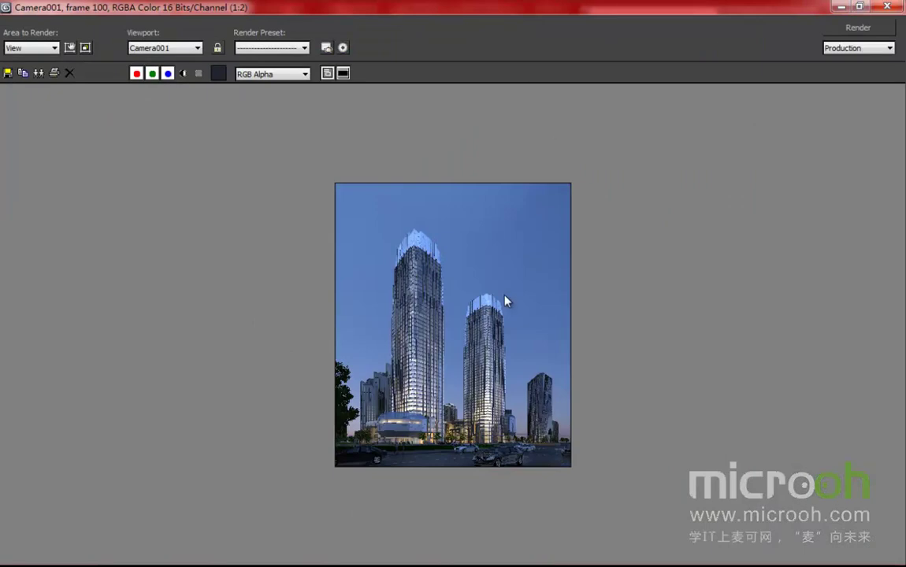
pyautogui.scroll(3, 518, 315)
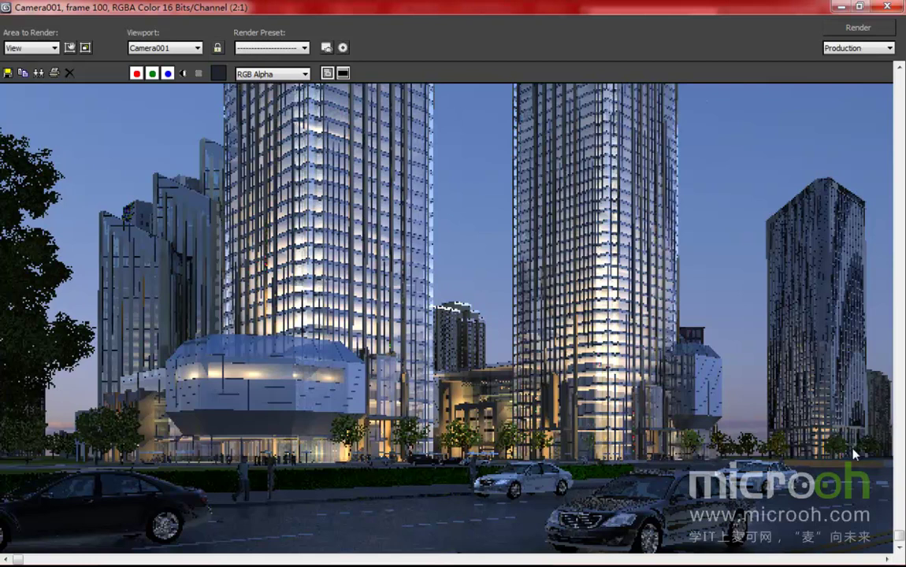
pyautogui.scroll(-1, 619, 432)
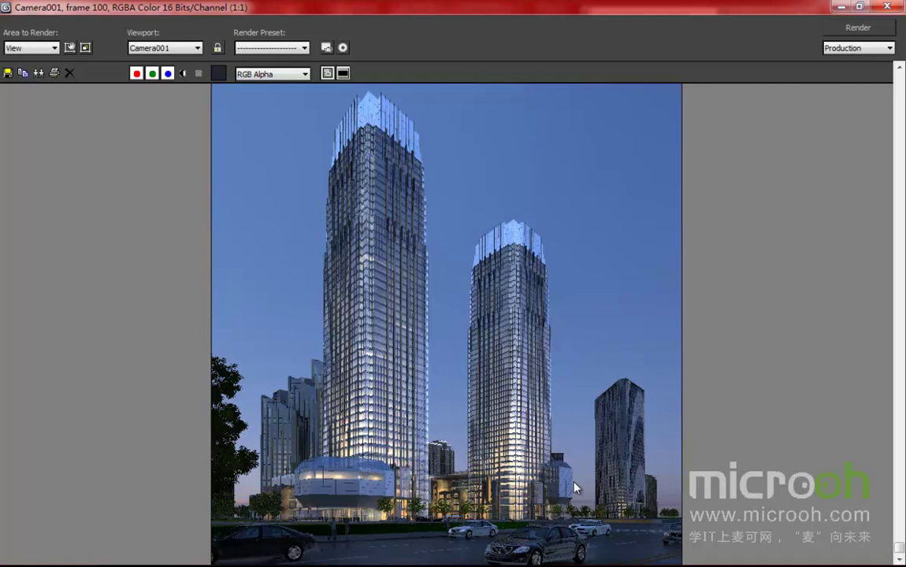
pyautogui.click(888, 6)
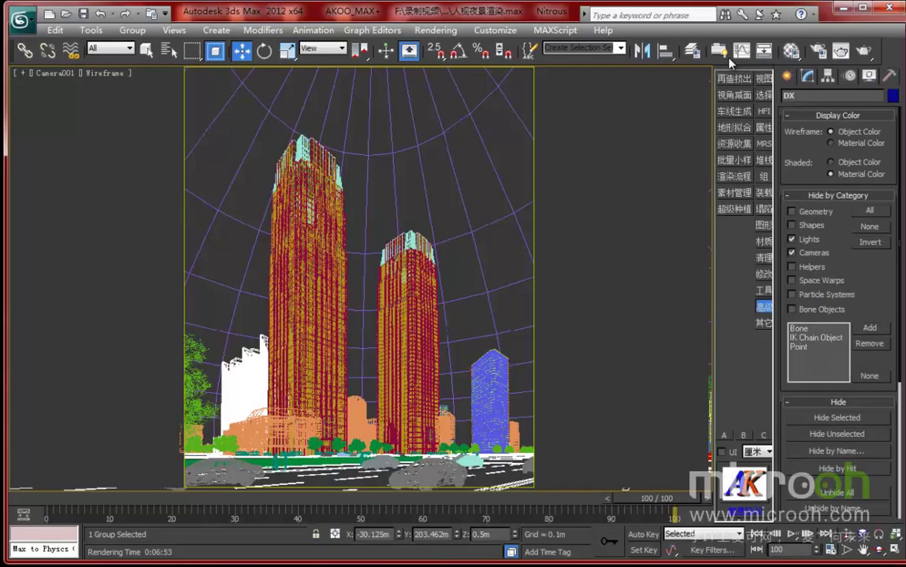
# Step: Set the render output height to 1500 in the common render parameters, with the image aspect locked
pyautogui.click(820, 51)
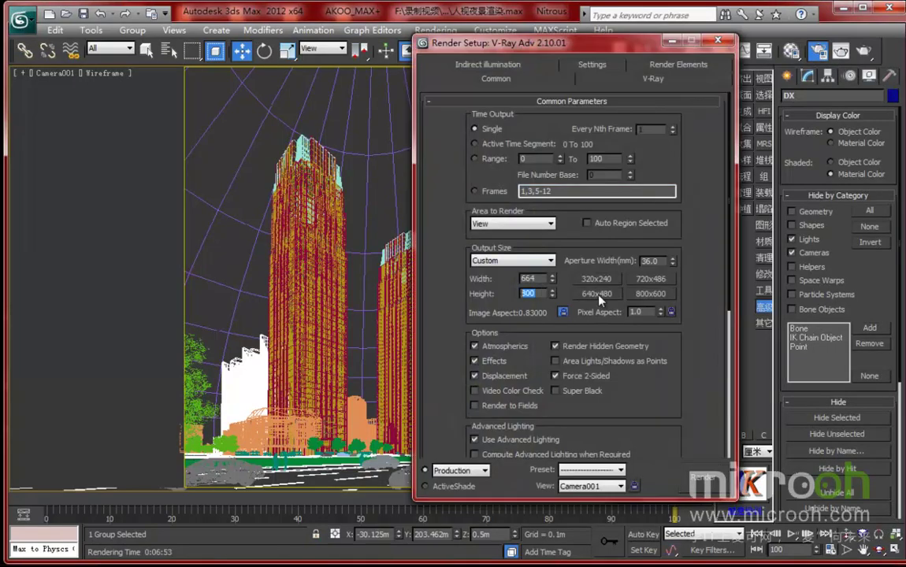
pyautogui.write('1500')
pyautogui.press('Return')
pyautogui.moveTo(449, 352); pyautogui.dragTo(461, 235)
# Step: In V-Ray's global switches, disable Displacement, Reflection/refraction and Glossy effects, and enable Don't render final image
pyautogui.click(607, 79)
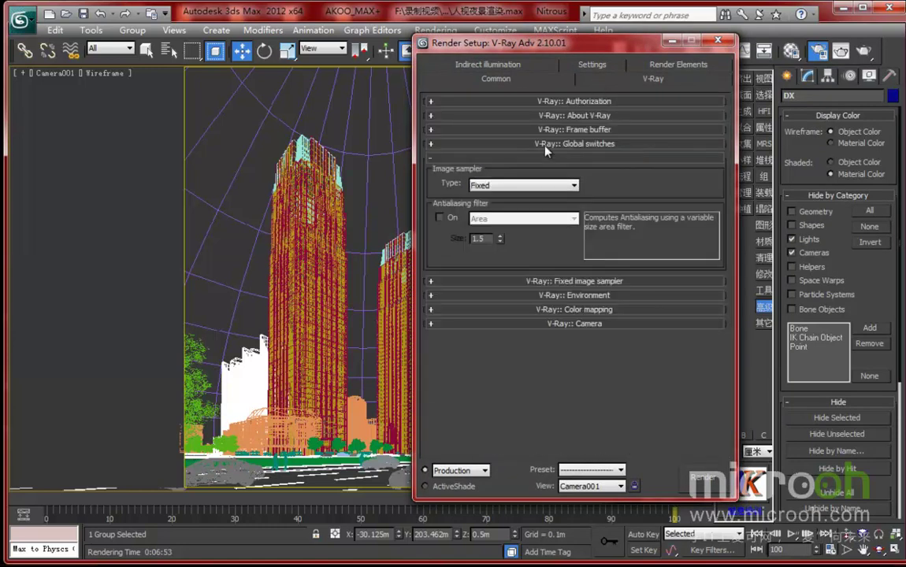
pyautogui.click(563, 130)
pyautogui.click(563, 130)
pyautogui.click(566, 143)
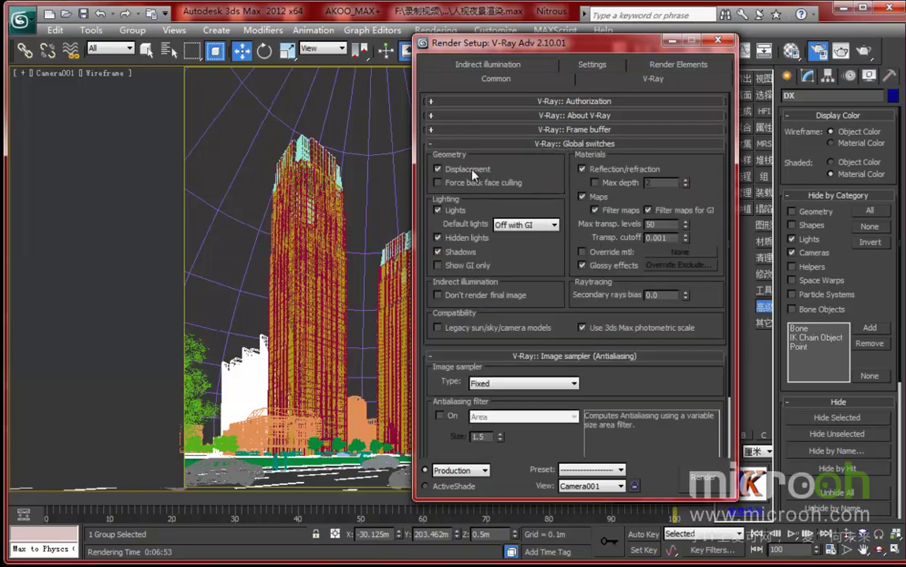
pyautogui.click(438, 168)
pyautogui.click(582, 168)
pyautogui.click(438, 296)
pyautogui.scroll(-2, 528, 352)
pyautogui.moveTo(534, 381); pyautogui.dragTo(549, 330)
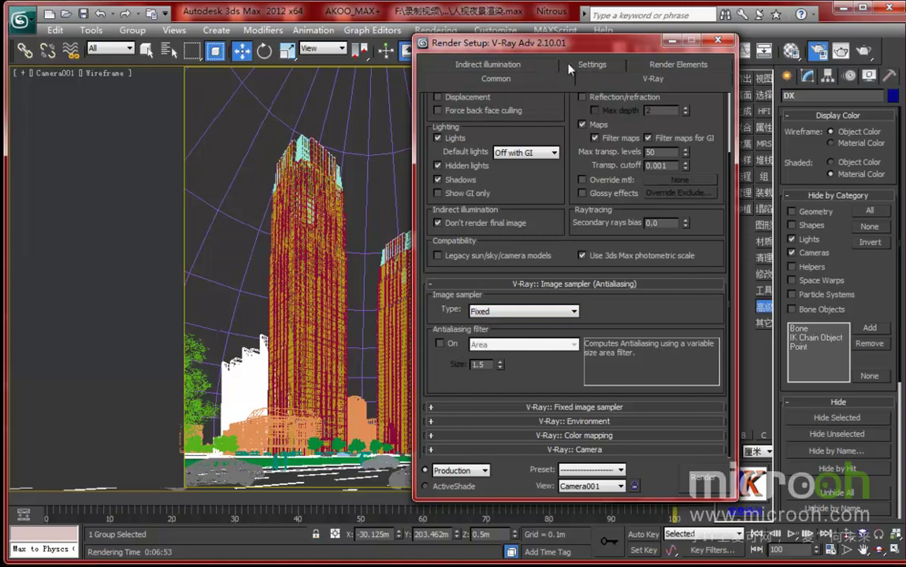
# Step: Set the GI engine for secondary bounces to Light cache
pyautogui.click(485, 65)
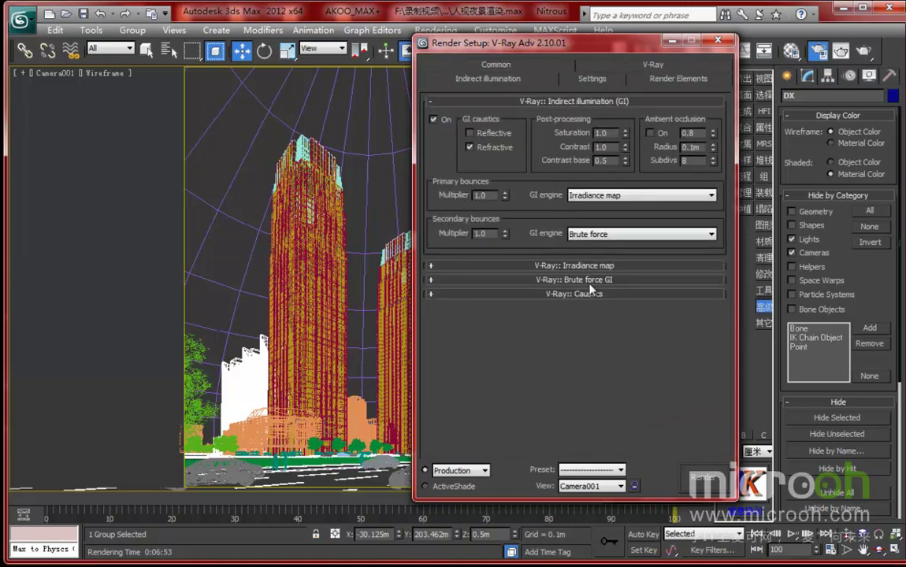
pyautogui.click(575, 267)
pyautogui.moveTo(561, 203); pyautogui.dragTo(558, 315)
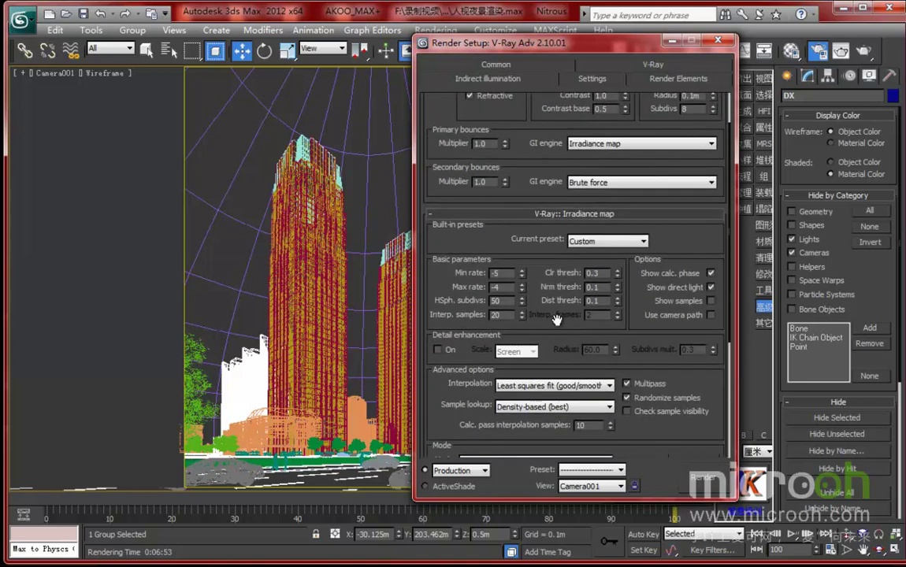
pyautogui.moveTo(559, 186); pyautogui.dragTo(559, 237)
pyautogui.click(591, 234)
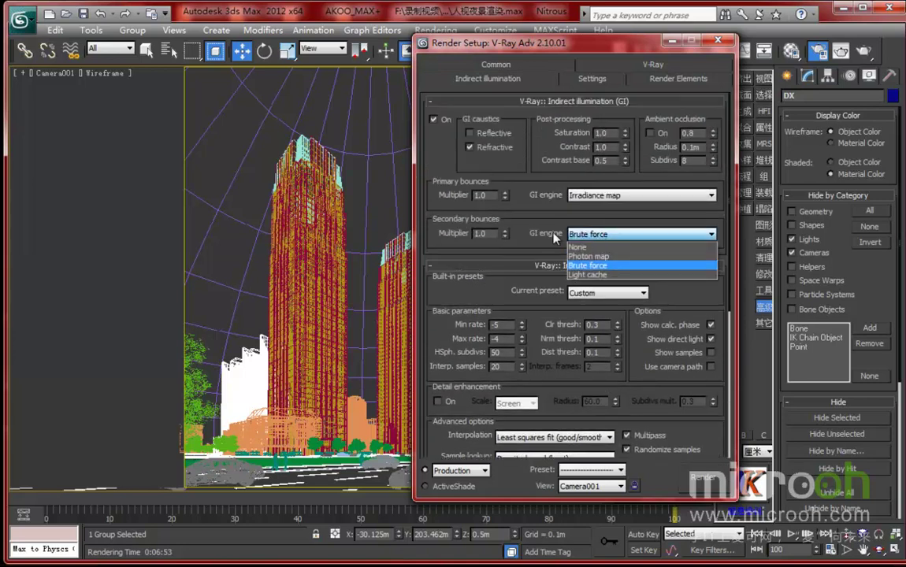
pyautogui.click(587, 275)
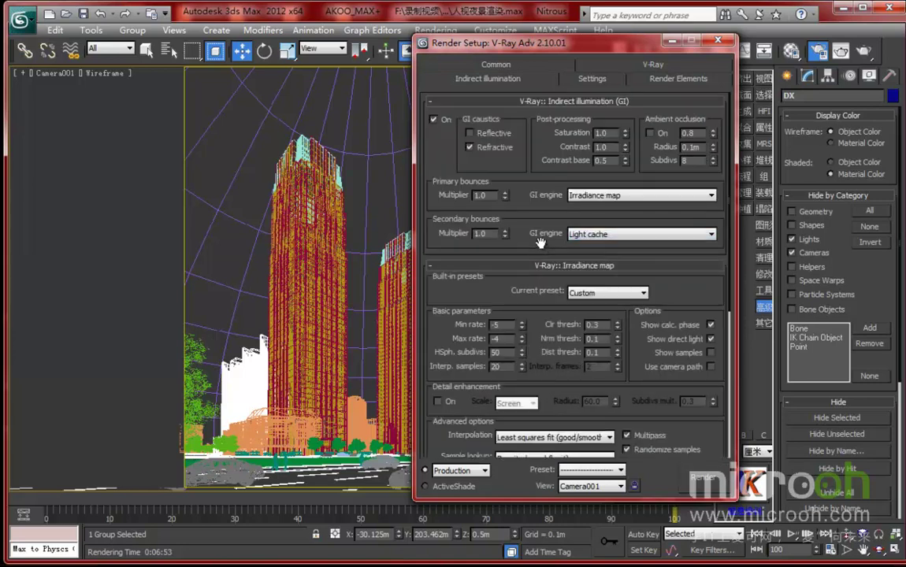
pyautogui.moveTo(536, 243); pyautogui.dragTo(536, 218)
# Step: Raise the irradiance map's min rate one step and set max rate -3, HSph. subdivs 70 and interp. samples 50
pyautogui.moveTo(470, 272); pyautogui.dragTo(493, 245)
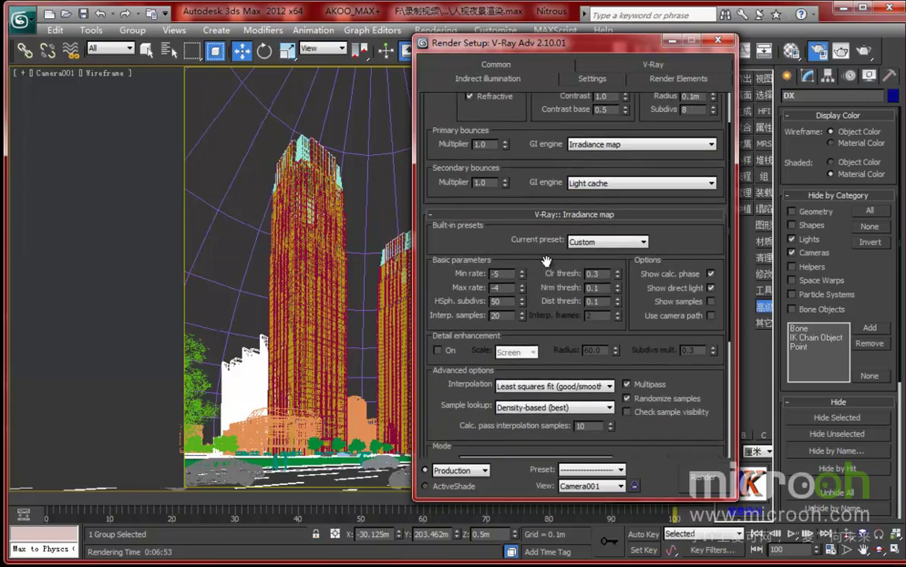
pyautogui.click(521, 271)
pyautogui.click(521, 286)
pyautogui.click(520, 285)
pyautogui.click(521, 290)
pyautogui.moveTo(512, 301); pyautogui.dragTo(426, 302)
pyautogui.write('70')
pyautogui.press('Tab')
pyautogui.write('50')
pyautogui.doubleClick(505, 289)
# Step: Enable auto save for the irradiance map to gz.vrmap in the 人视夜景渲染 folder, with Switch to saved map on
pyautogui.scroll(-5, 488, 355)
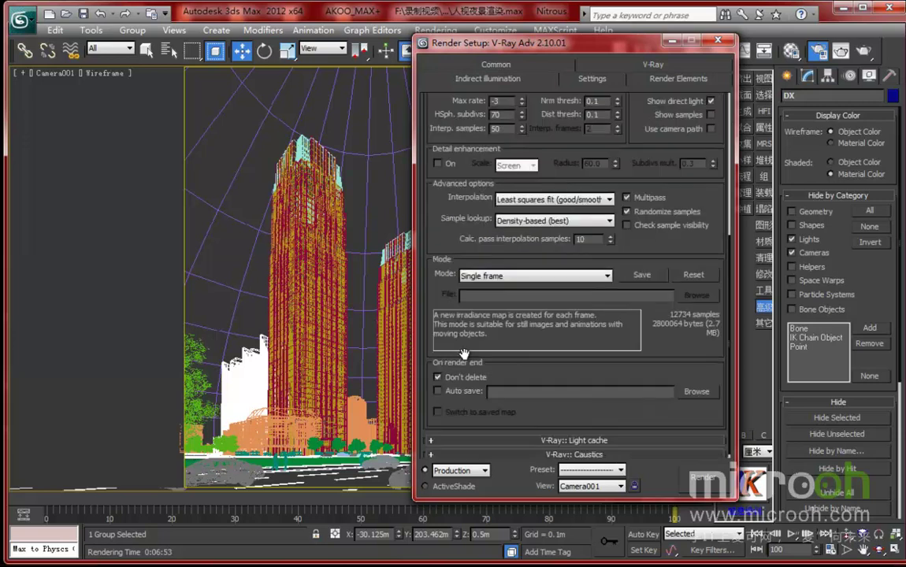
pyautogui.scroll(-1, 464, 370)
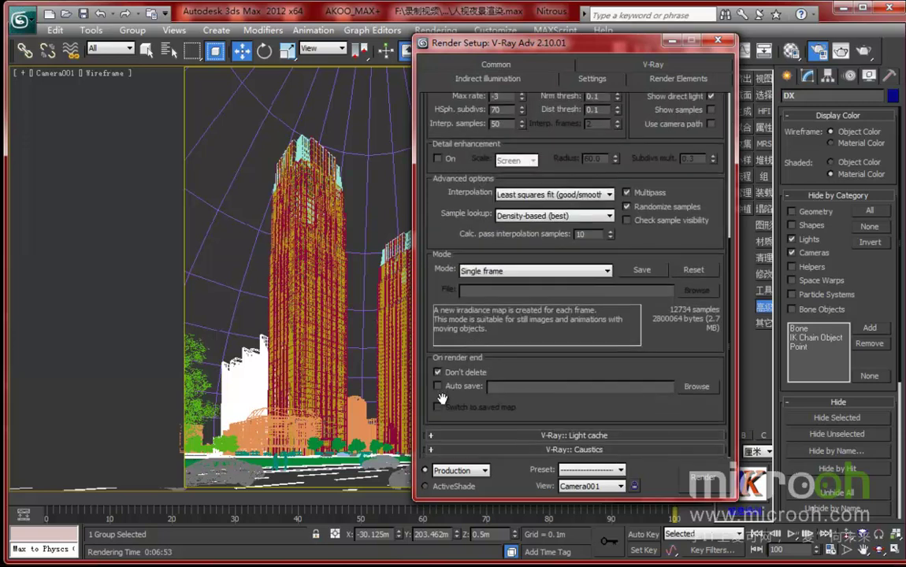
pyautogui.click(438, 387)
pyautogui.click(698, 387)
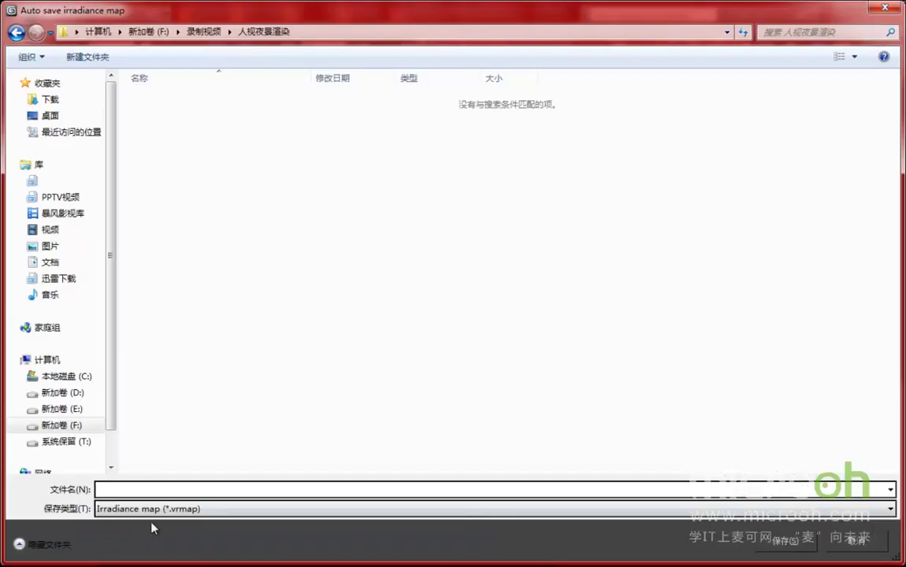
pyautogui.write('gz')
pyautogui.click(774, 540)
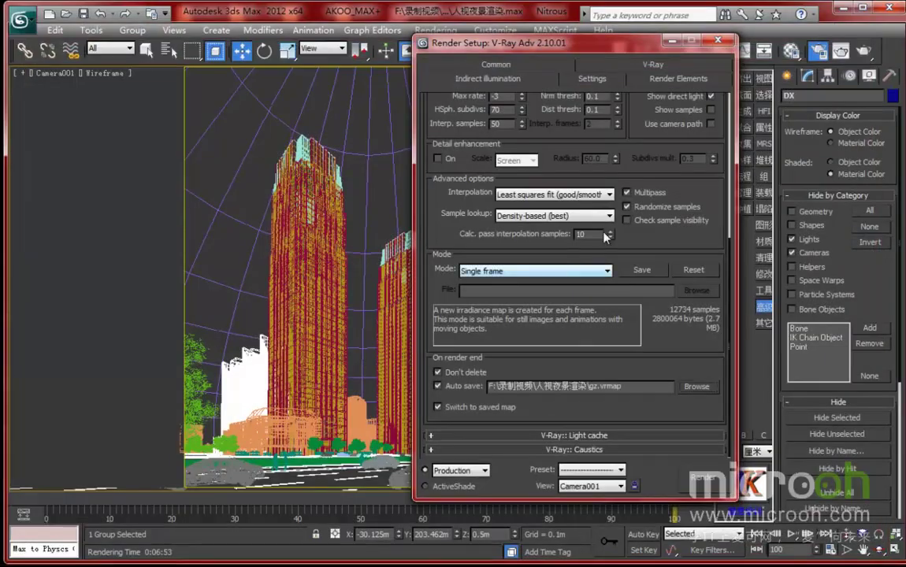
# Step: Render Camera001 at the 1245 × 1500 output size to precalculate the irradiance map
pyautogui.click(583, 80)
pyautogui.click(503, 70)
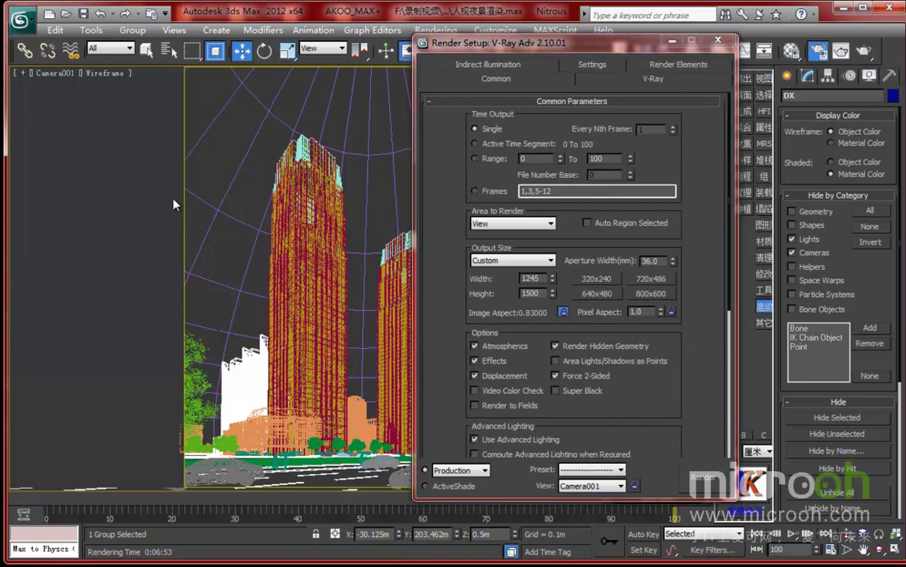
pyautogui.click(709, 482)
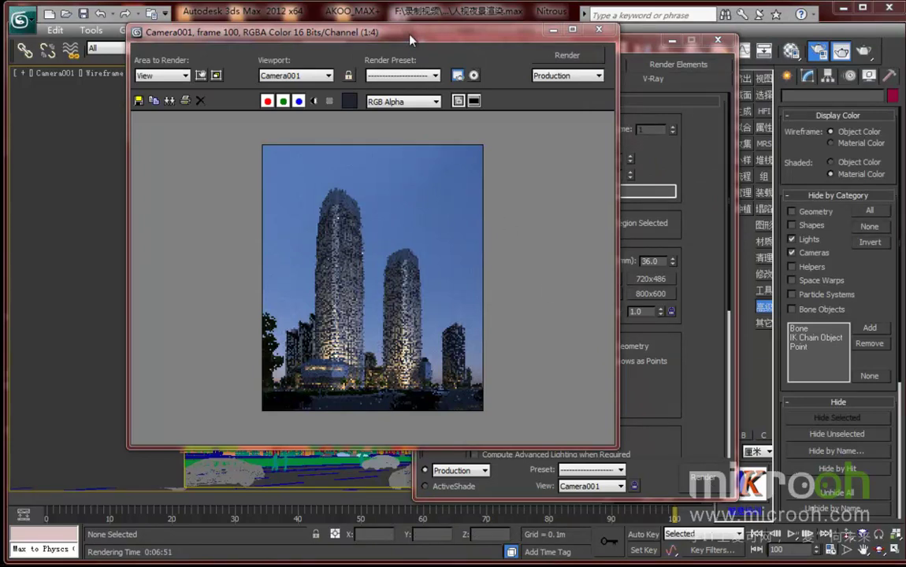
# Step: Move the rendered frame and render setup windows apart and set the output height to 3000 with the aspect locked
pyautogui.moveTo(409, 39); pyautogui.dragTo(324, 74)
pyautogui.moveTo(453, 42); pyautogui.dragTo(470, 44)
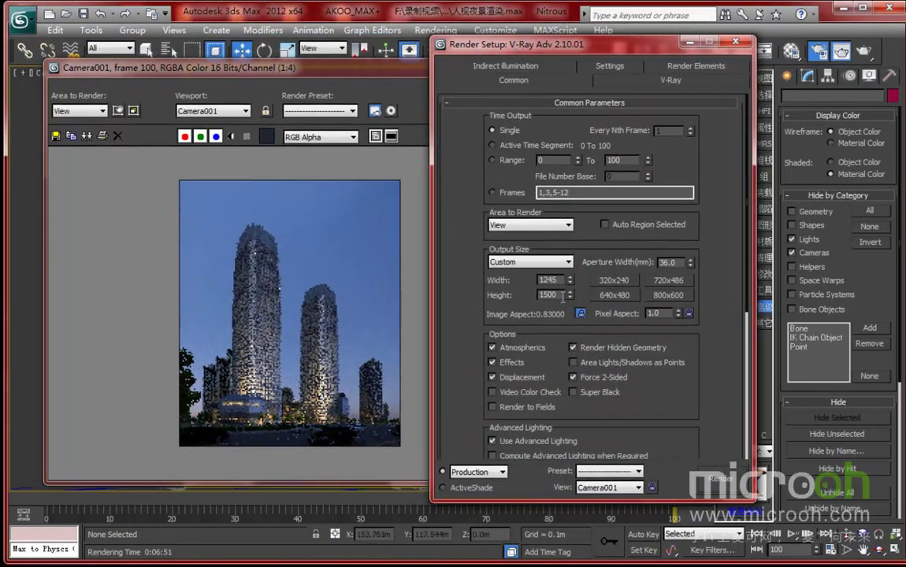
pyautogui.write('3000')
pyautogui.press('Return')
# Step: Enable Save File for the render output and set the file to c01 as a Targa image in the 人视夜景渲染 folder
pyautogui.moveTo(465, 330); pyautogui.dragTo(497, 209)
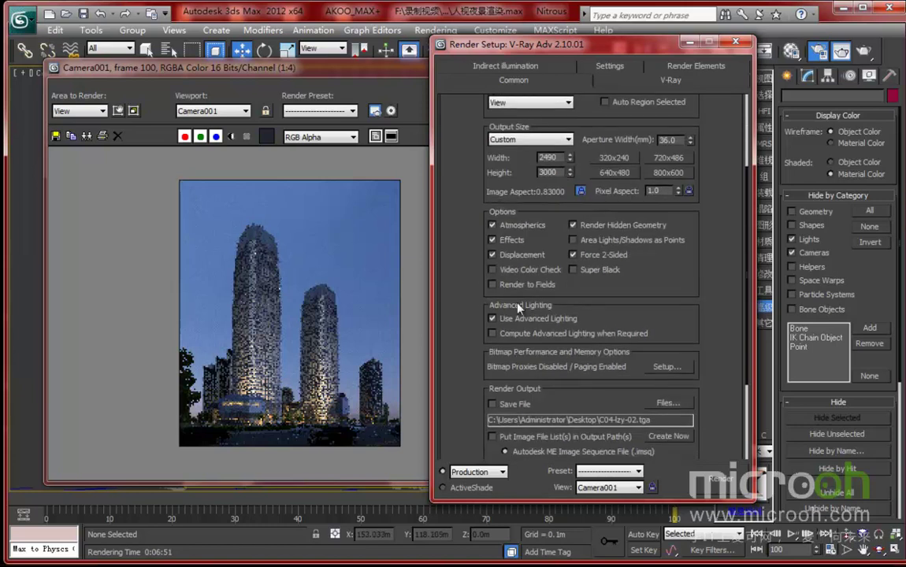
pyautogui.click(497, 404)
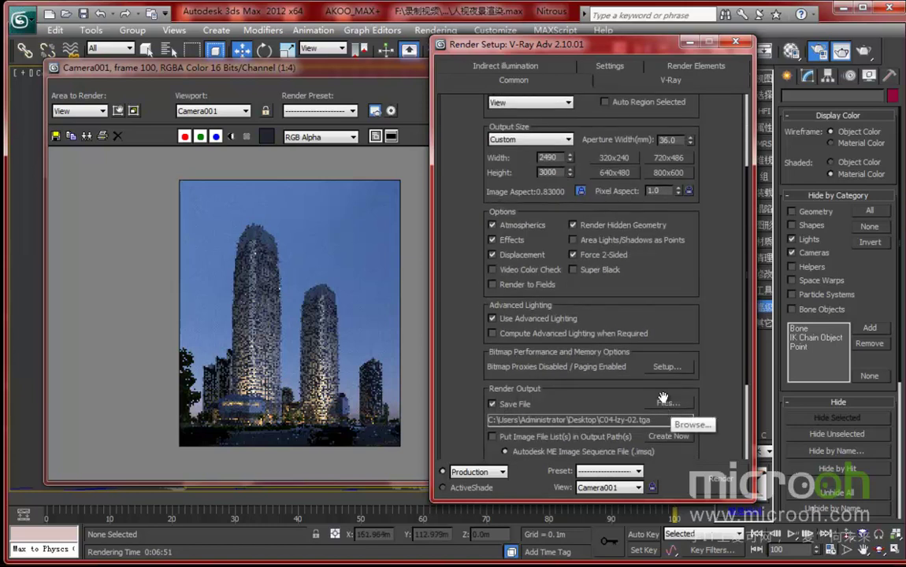
pyautogui.moveTo(470, 223); pyautogui.dragTo(448, 337)
pyautogui.click(654, 80)
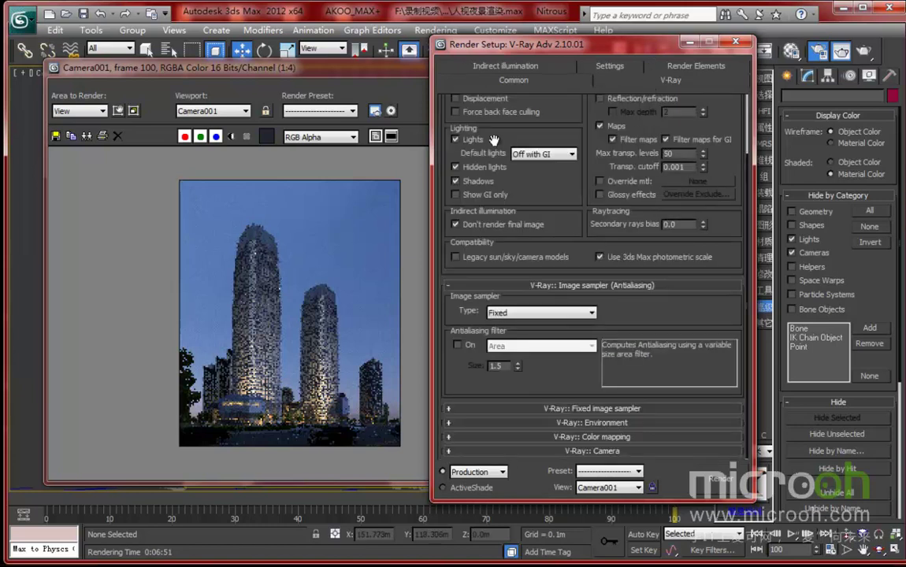
pyautogui.click(520, 80)
pyautogui.scroll(-3, 654, 394)
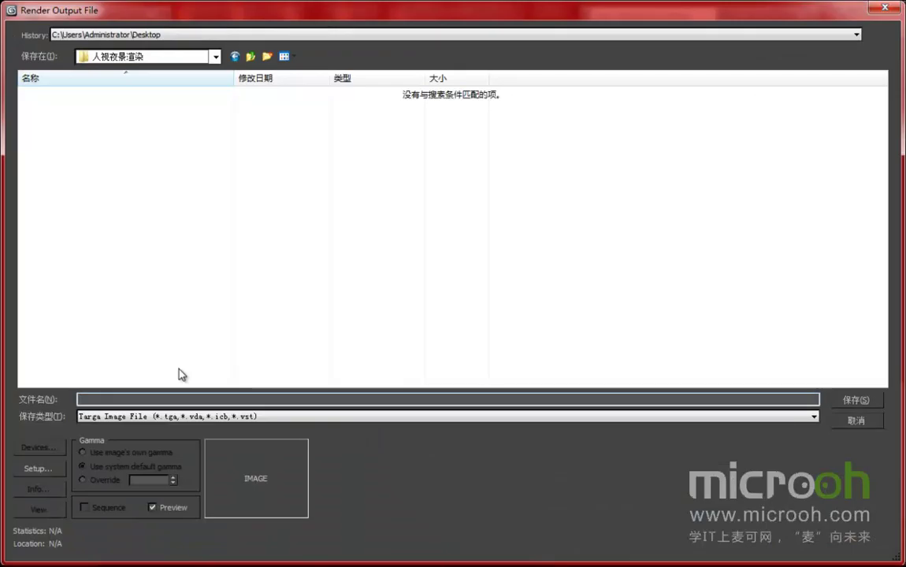
pyautogui.write('c01')
pyautogui.click(864, 401)
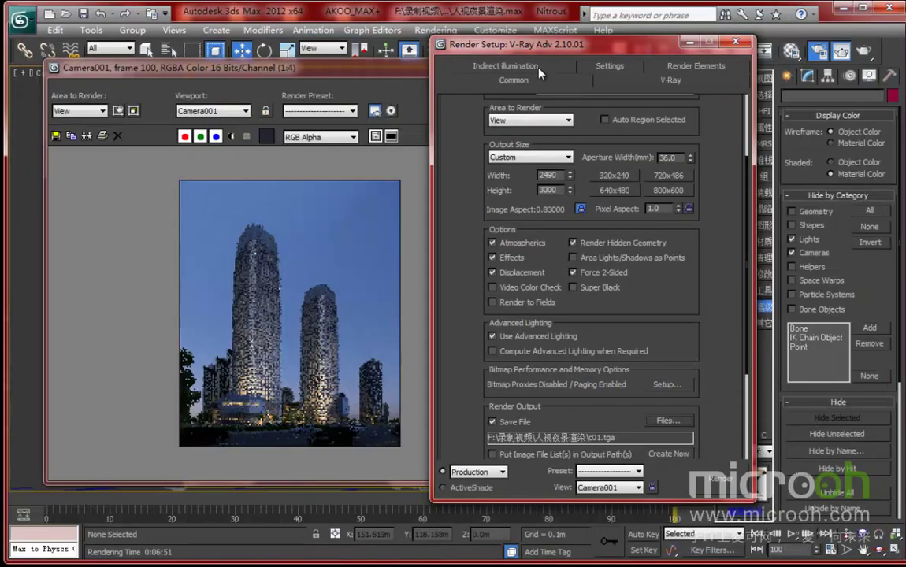
# Step: In V-Ray's global switches, enable Displacement, Reflection/refraction and Glossy effects, and disable Don't render final image
pyautogui.click(616, 83)
pyautogui.scroll(3, 442, 168)
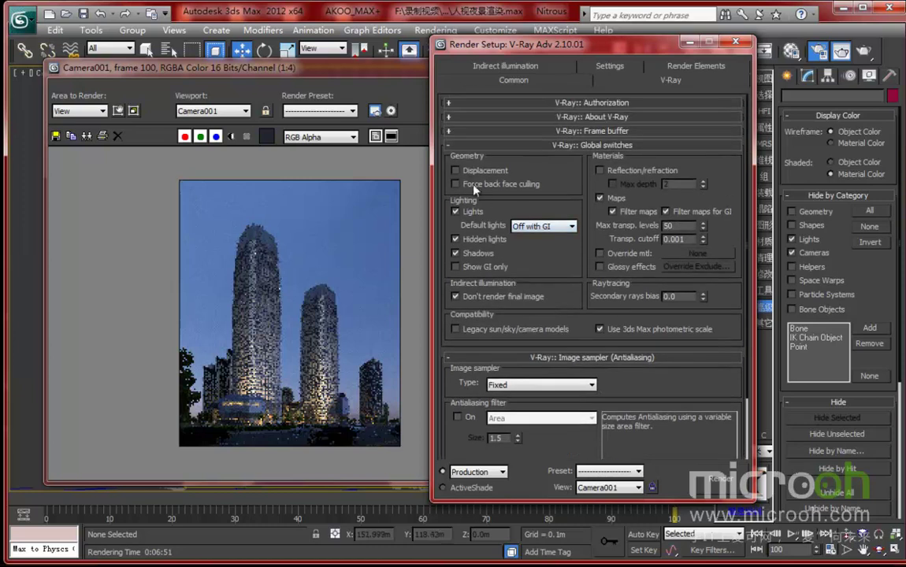
pyautogui.click(599, 171)
pyautogui.click(456, 297)
# Step: Set the image sampler type to Adaptive DMC and turn on the antialiasing filter with Catmull-Rom
pyautogui.scroll(-3, 532, 315)
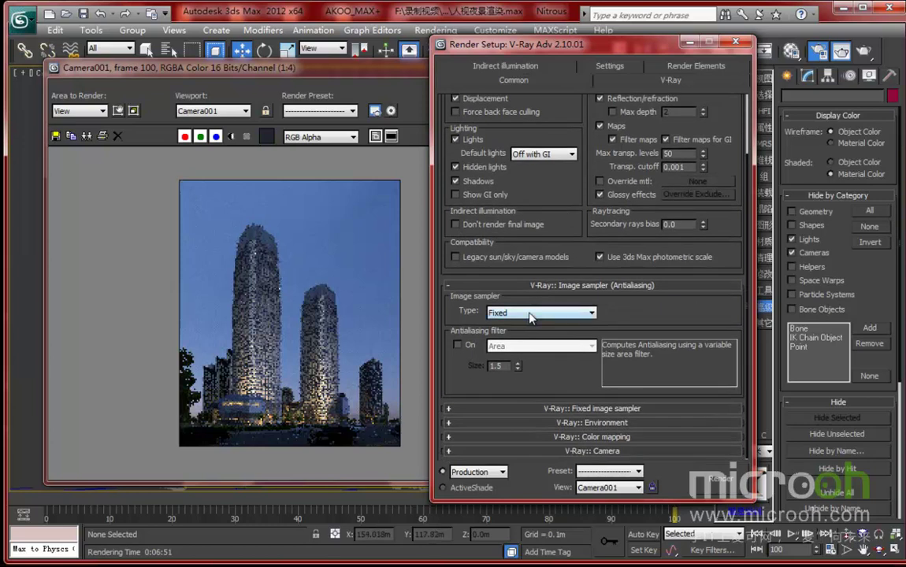
pyautogui.click(534, 313)
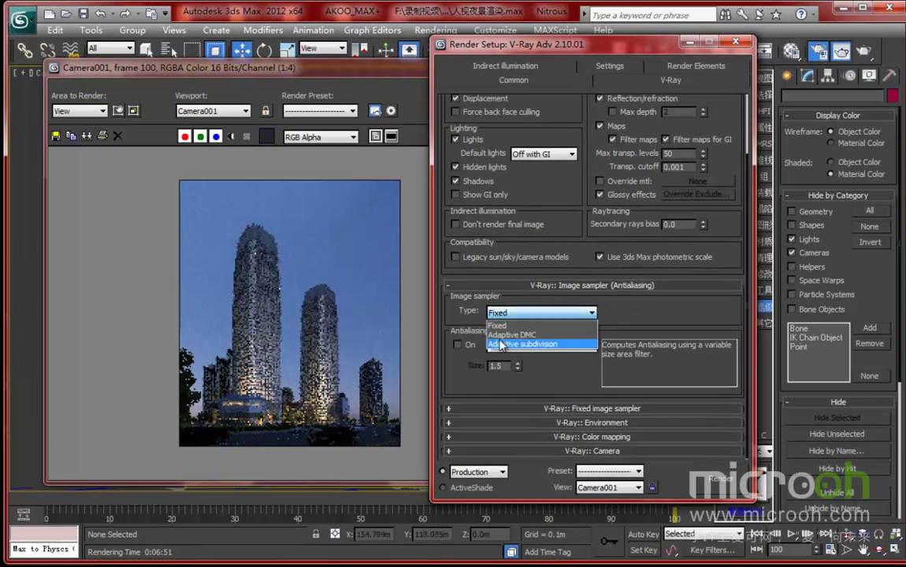
pyautogui.click(532, 334)
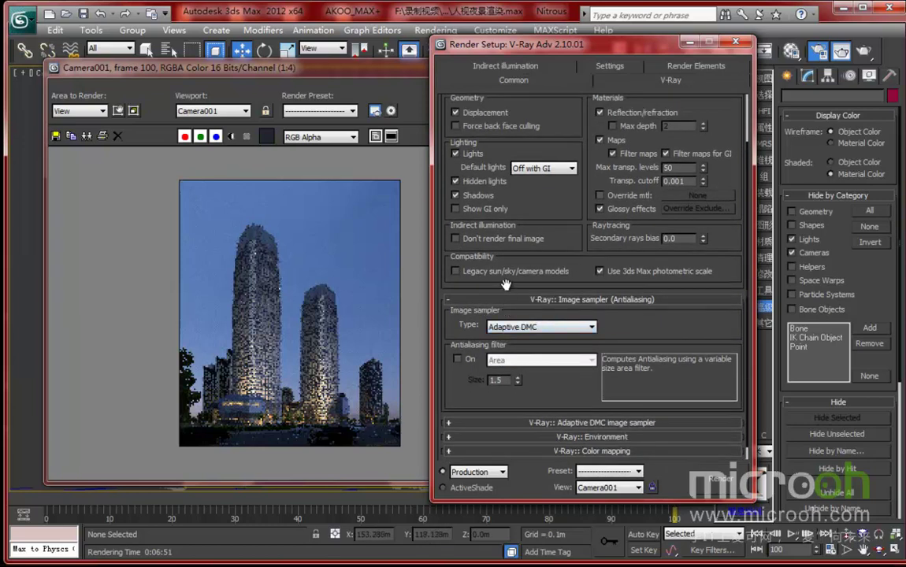
pyautogui.scroll(-1, 444, 323)
pyautogui.click(457, 348)
pyautogui.click(543, 345)
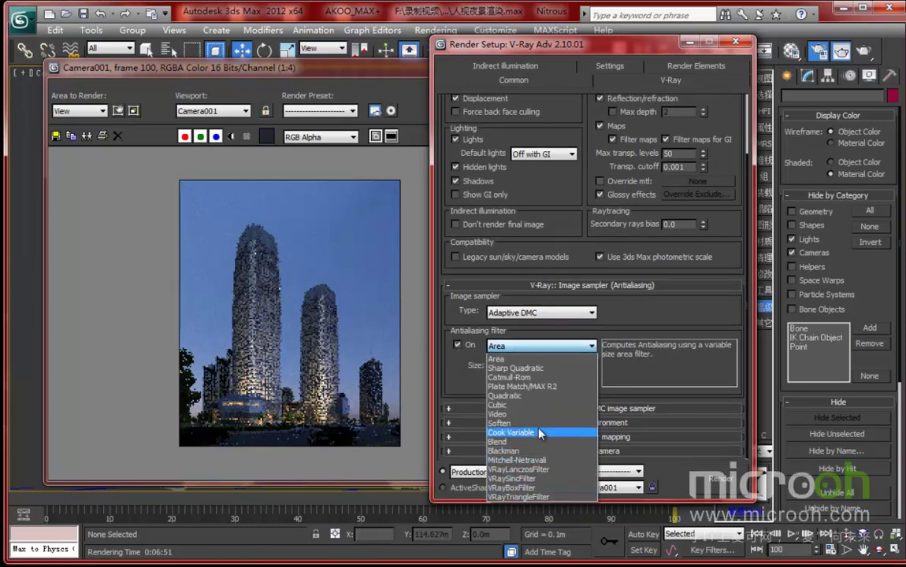
pyautogui.click(539, 378)
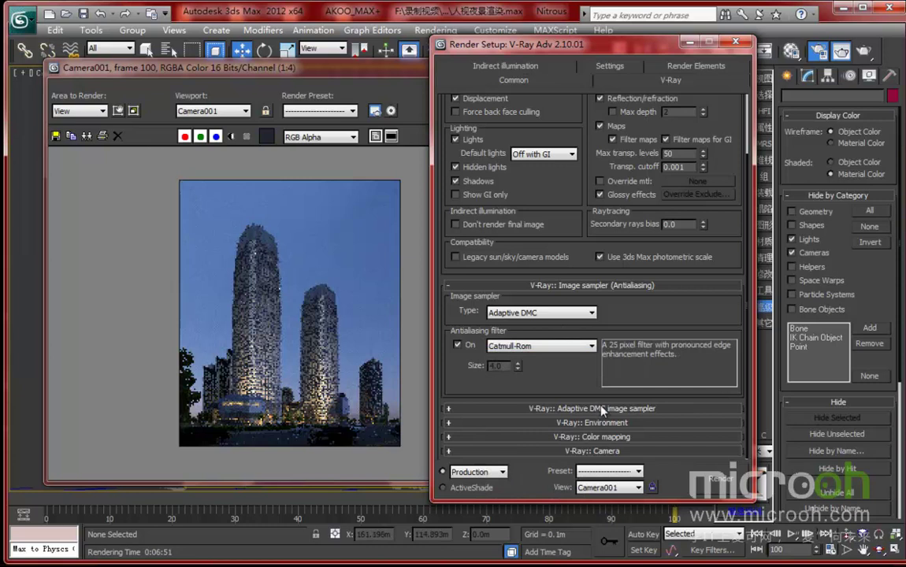
# Step: Check the irradiance map's mode and source file, and review the common render parameters before the final render
pyautogui.click(505, 66)
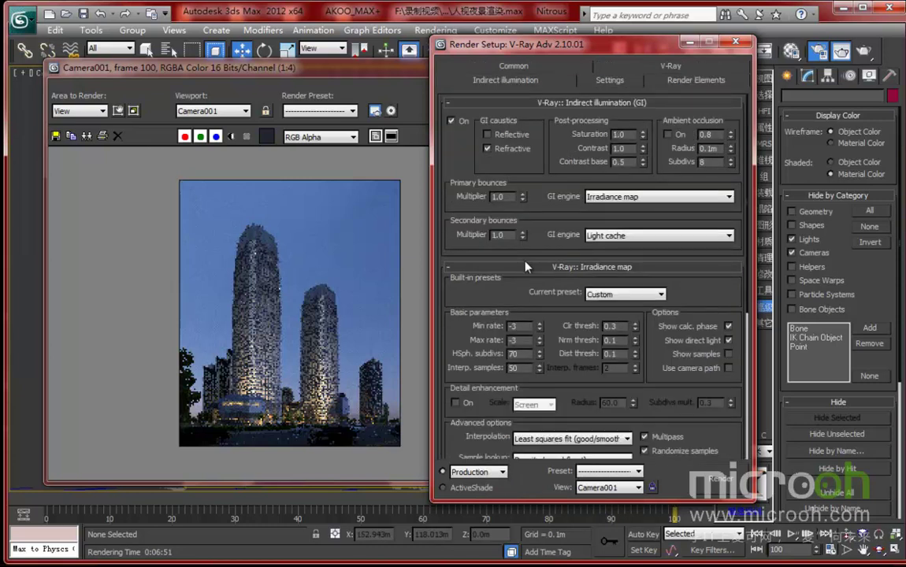
pyautogui.scroll(-5, 542, 292)
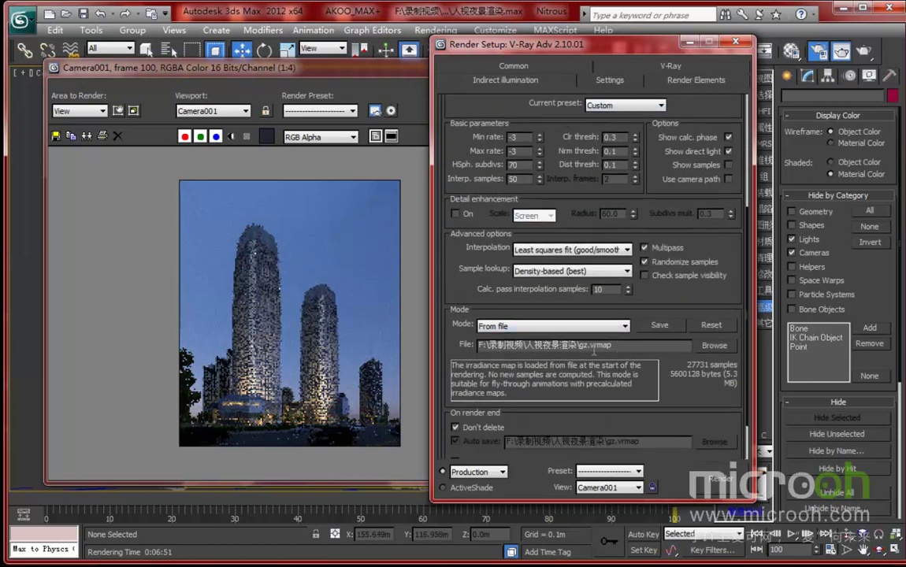
pyautogui.moveTo(561, 346); pyautogui.dragTo(628, 356)
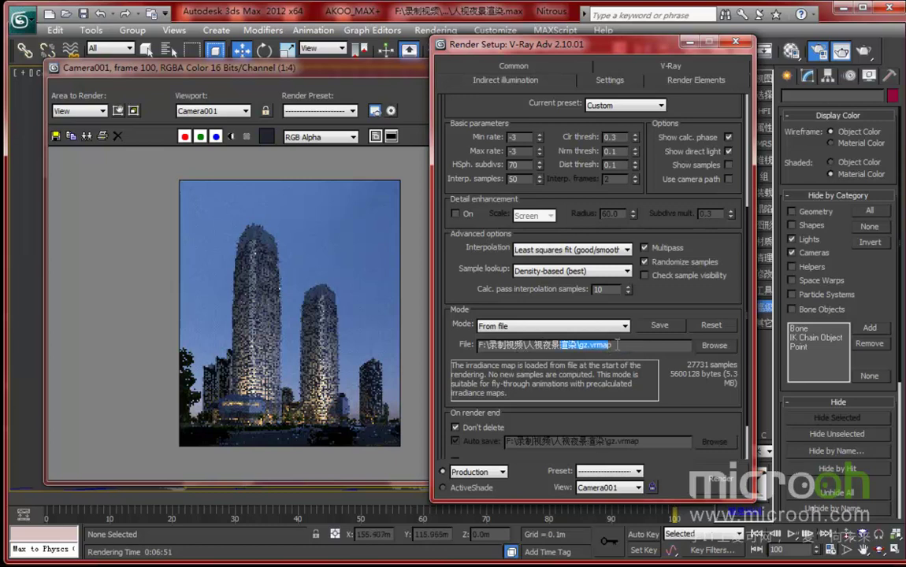
pyautogui.moveTo(508, 42); pyautogui.dragTo(531, 41)
pyautogui.click(537, 63)
pyautogui.moveTo(490, 126); pyautogui.dragTo(492, 251)
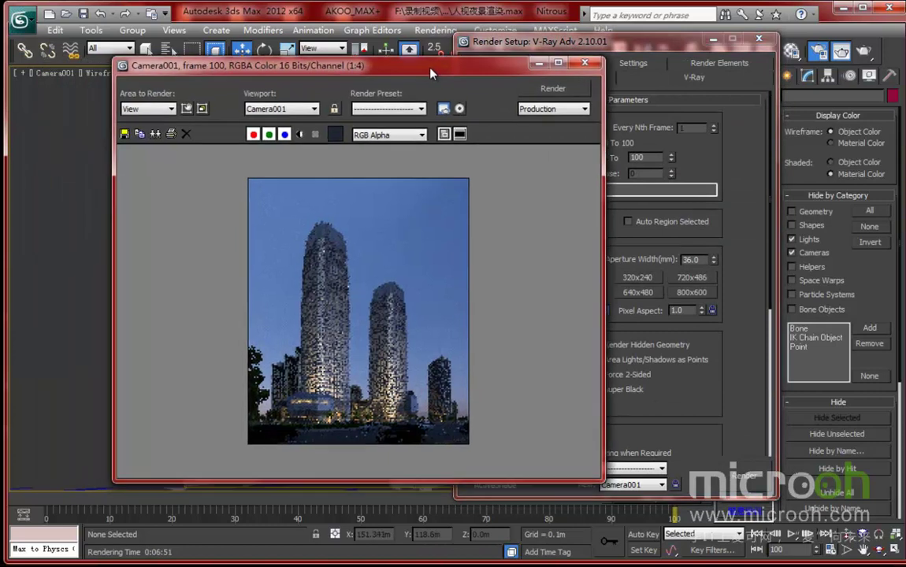